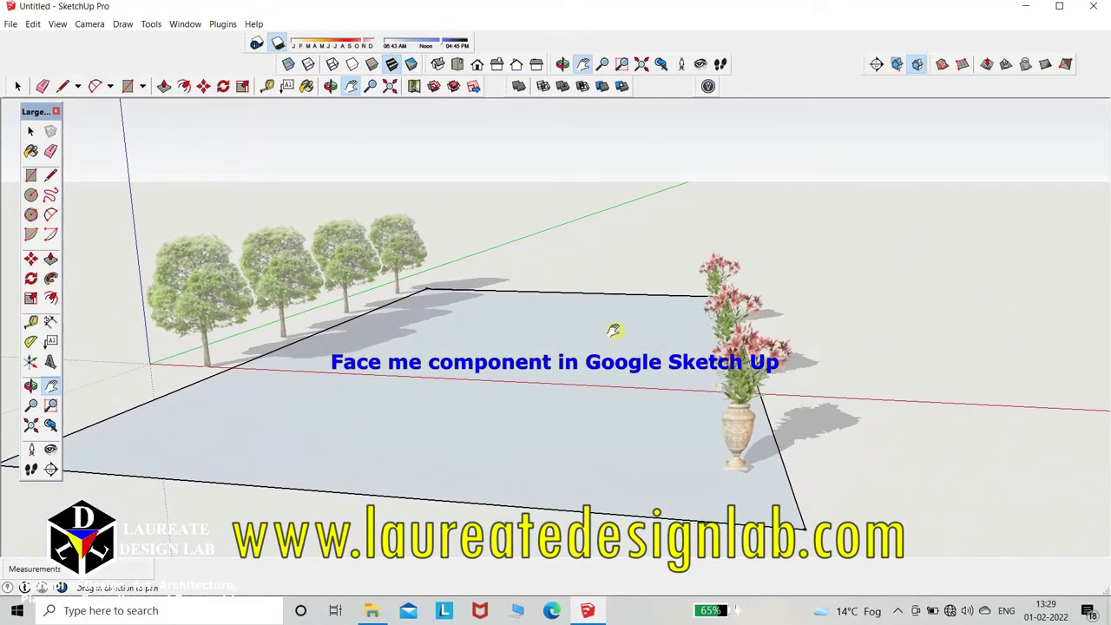
Zoom in and walk forward at eye level through the finished tree and vase scene.
scroll(611, 347, "up", 2)
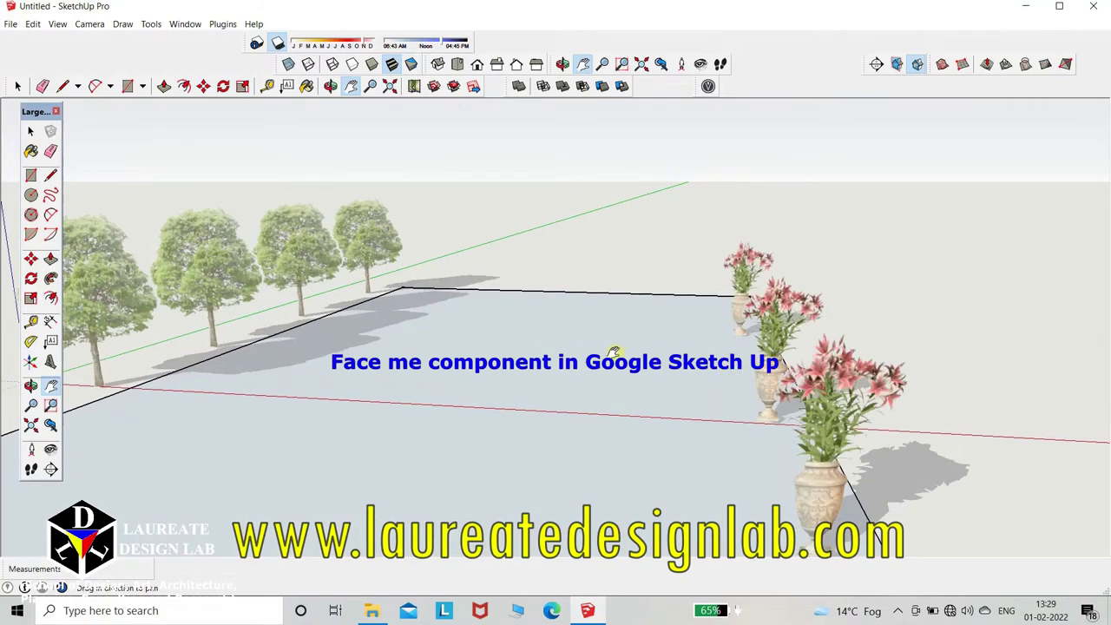
mouse_move(628, 499)
left_mouse_down()
mouse_move(670, 431)
mouse_move(708, 421)
left_mouse_up()
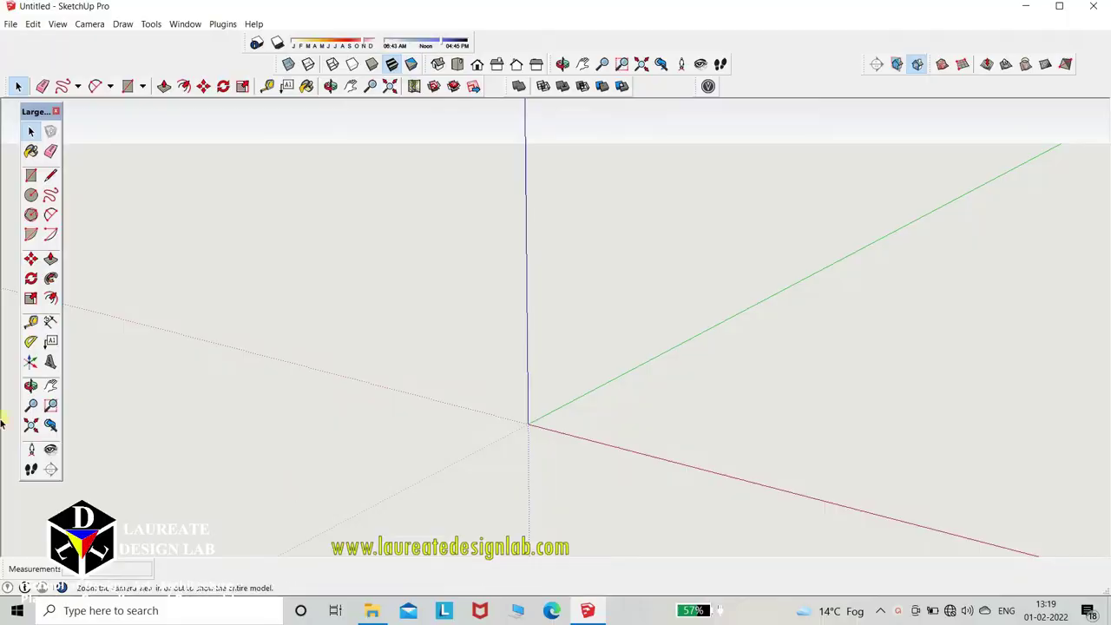
Draw a tall upright rectangle from the origin along the red axis and zoom to fit it.
left_click(31, 386)
left_click_drag(595, 417, 626, 354)
key("r")
mouse_move(625, 355)
middle_mouse_down()
mouse_move(588, 365)
mouse_move(548, 423)
middle_mouse_up()
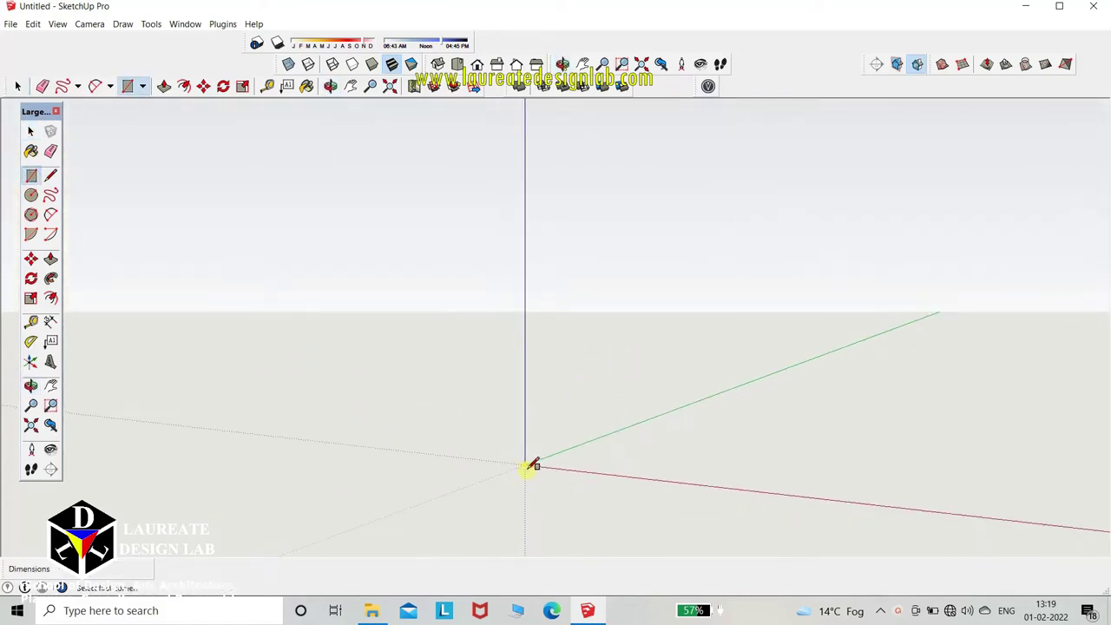
left_click(527, 466)
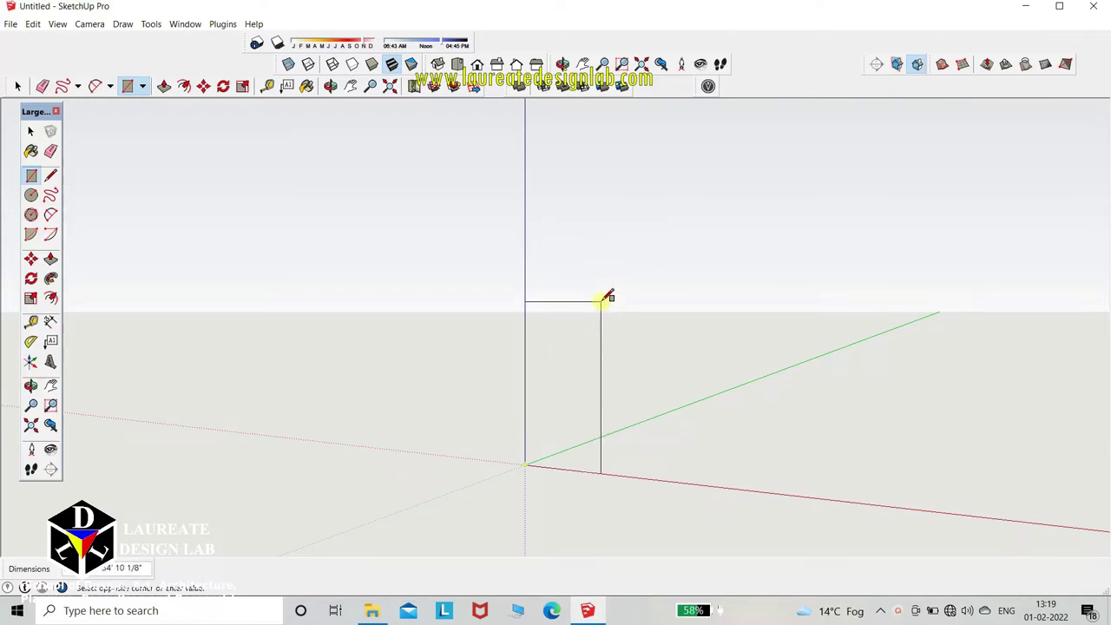
left_click(607, 296)
mouse_move(599, 362)
middle_mouse_down()
mouse_move(541, 439)
mouse_move(583, 445)
middle_mouse_up()
scroll(583, 444, "up", 2)
scroll(564, 408, "up", 2)
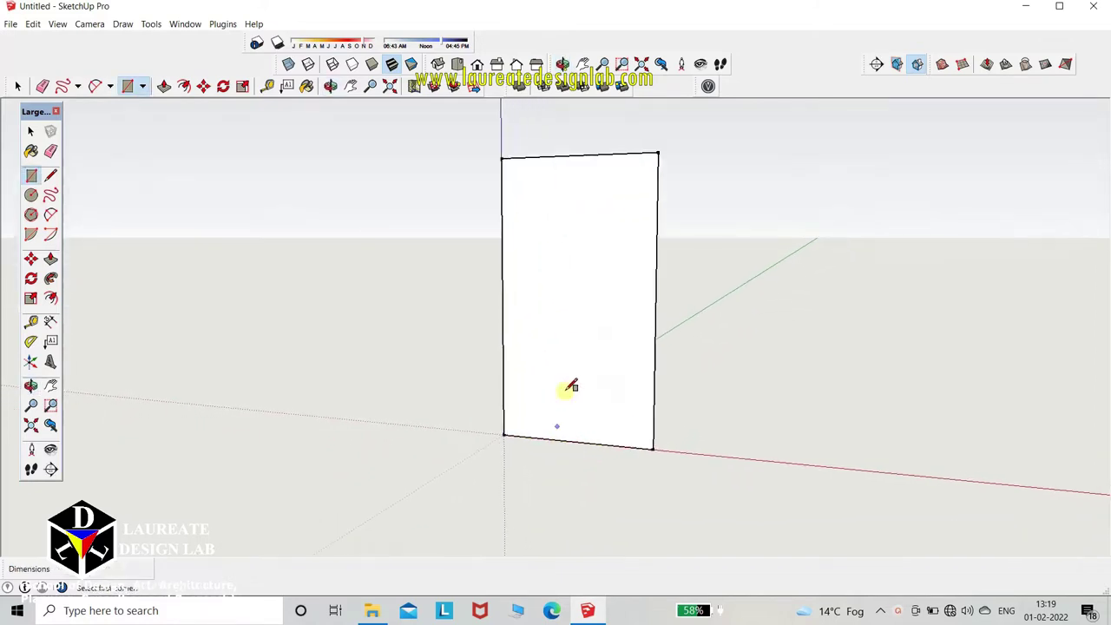
left_click(641, 65)
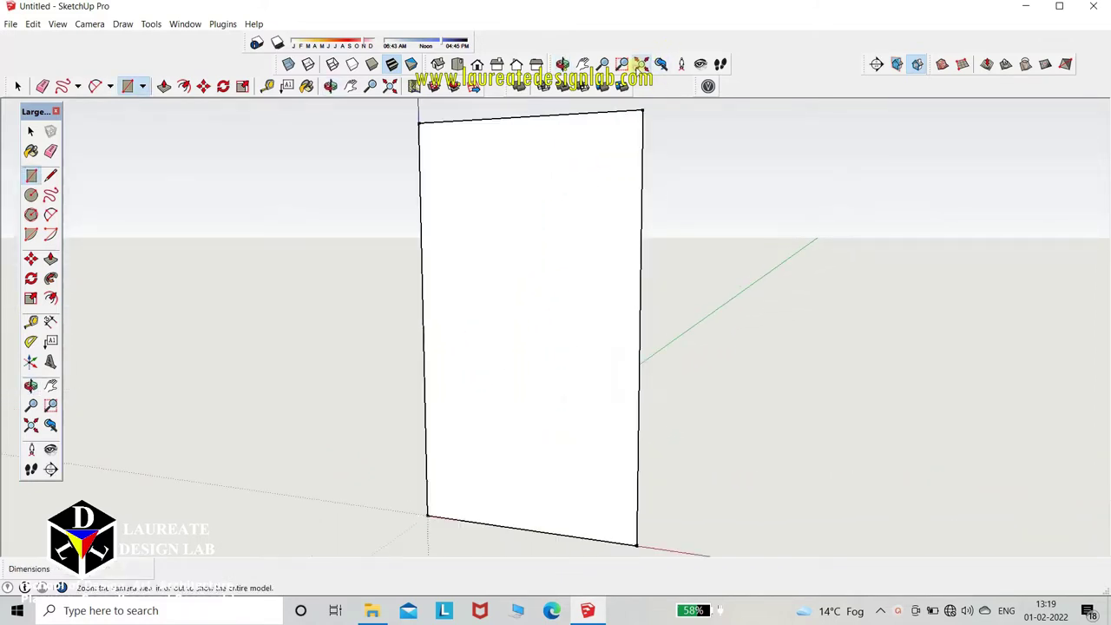
Import the tree image as a texture, anchored at the face's bottom-left corner and sized across it.
left_click(8, 25)
left_click(34, 205)
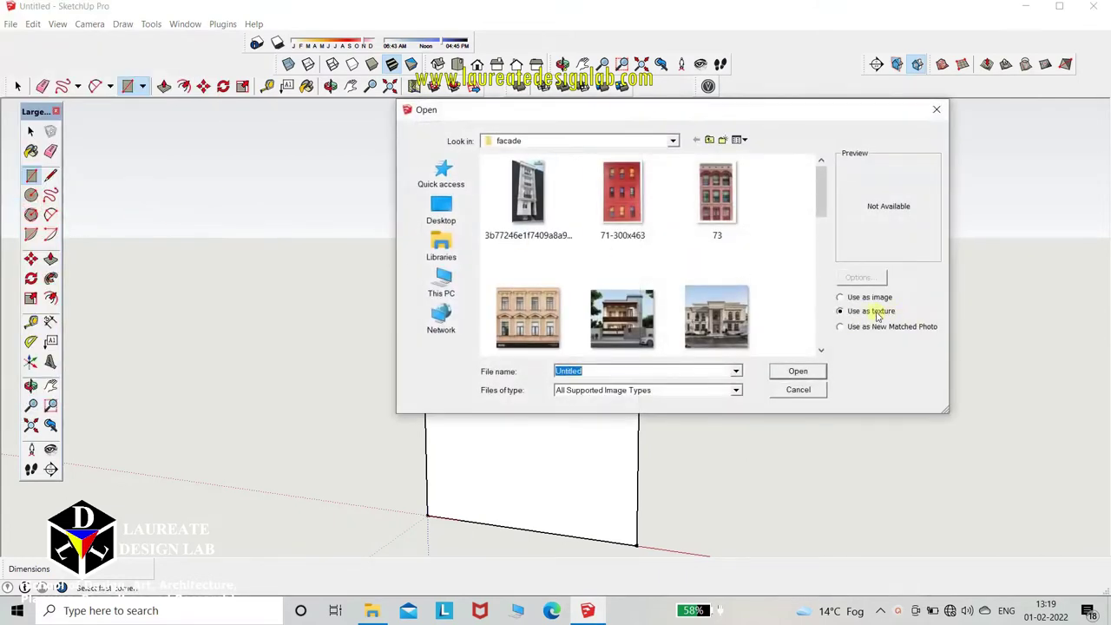
left_click(715, 317)
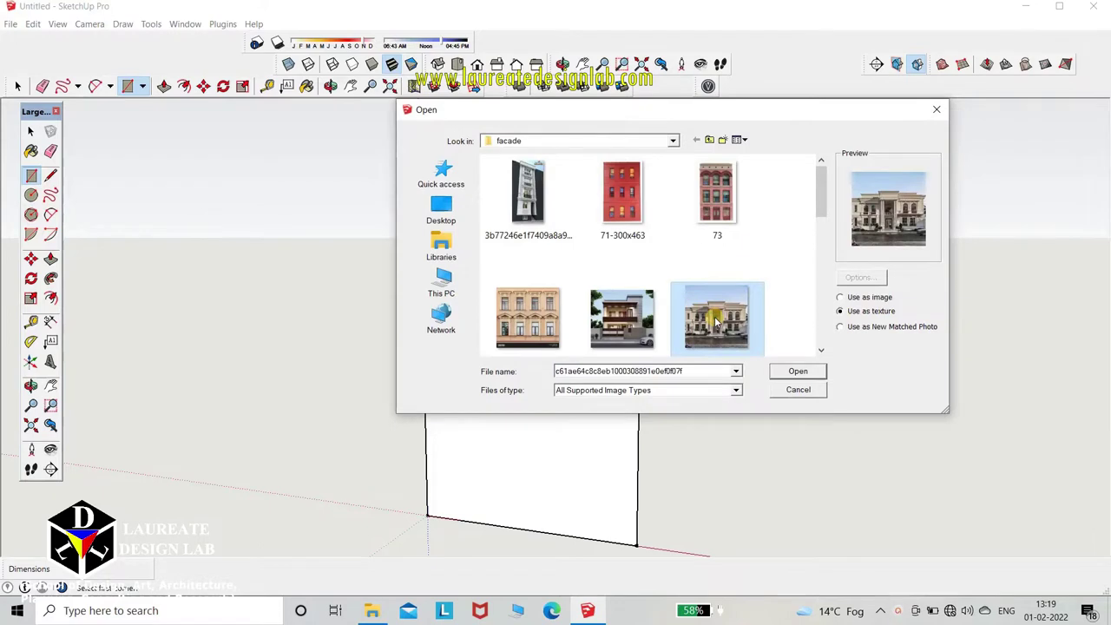
double_click(509, 311)
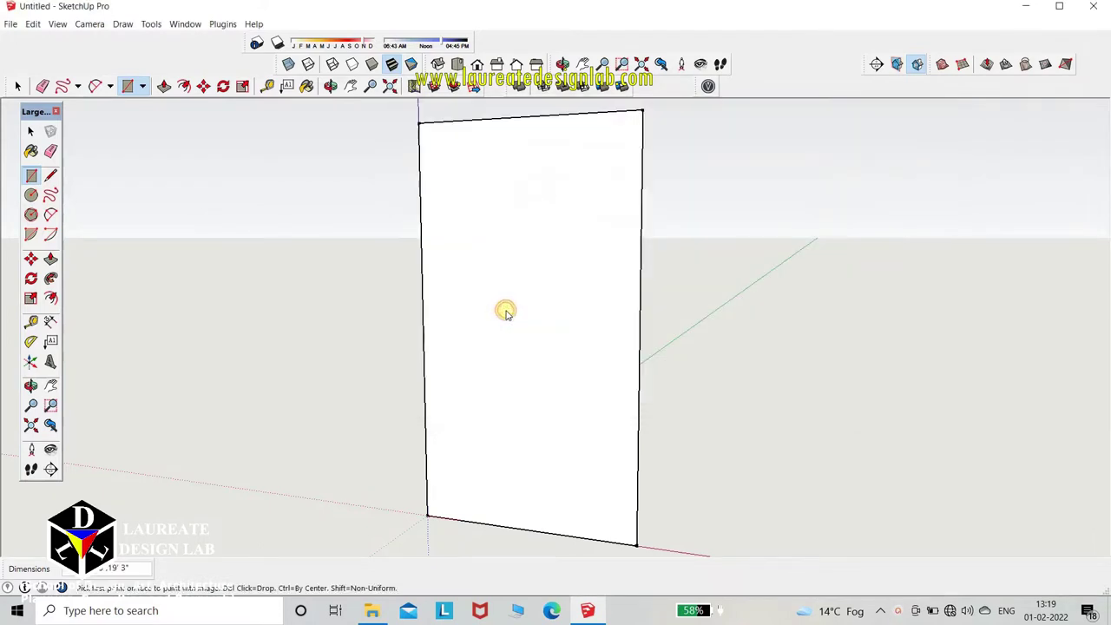
left_click(429, 514)
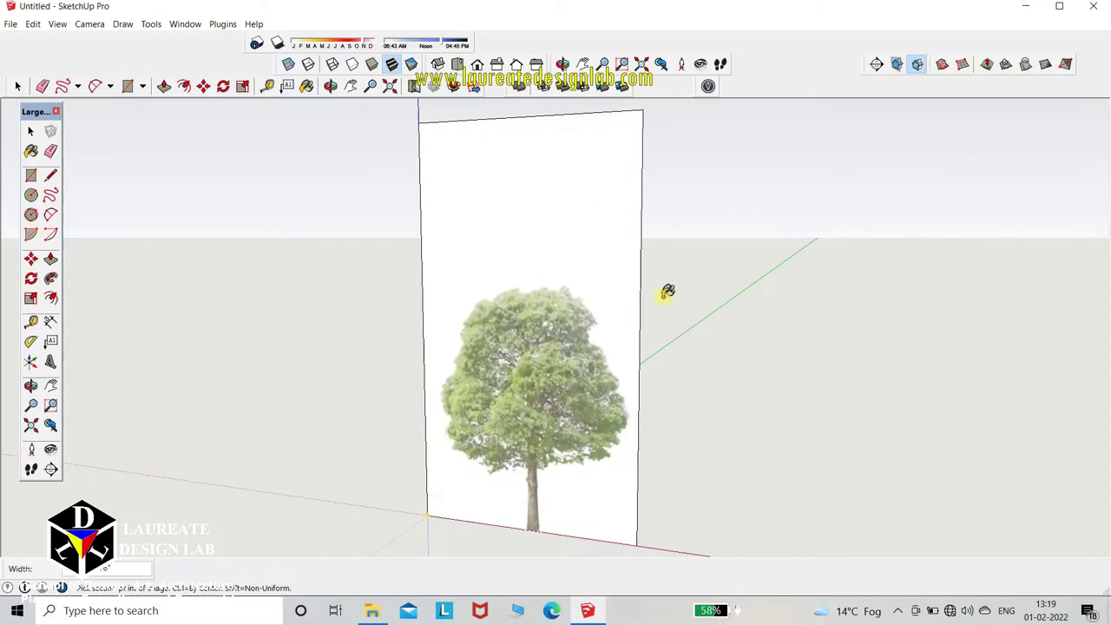
left_click(666, 293)
key("r")
scroll(651, 373, "down", 2)
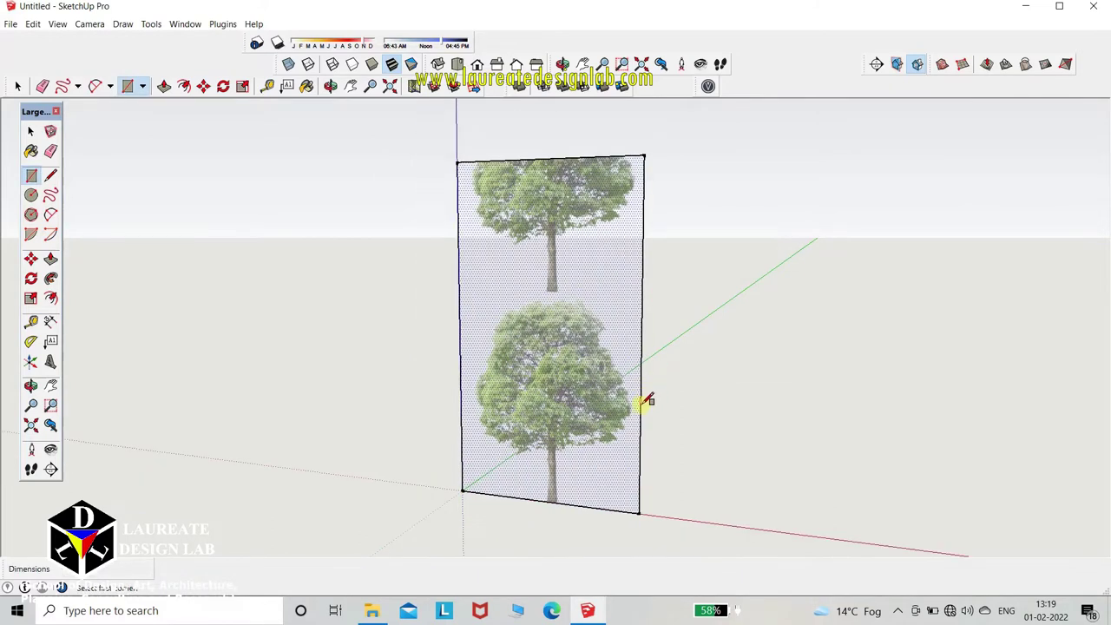
scroll(642, 401, "down", 1)
Move the panel's top edge down to just above the lower tree.
left_click(30, 131)
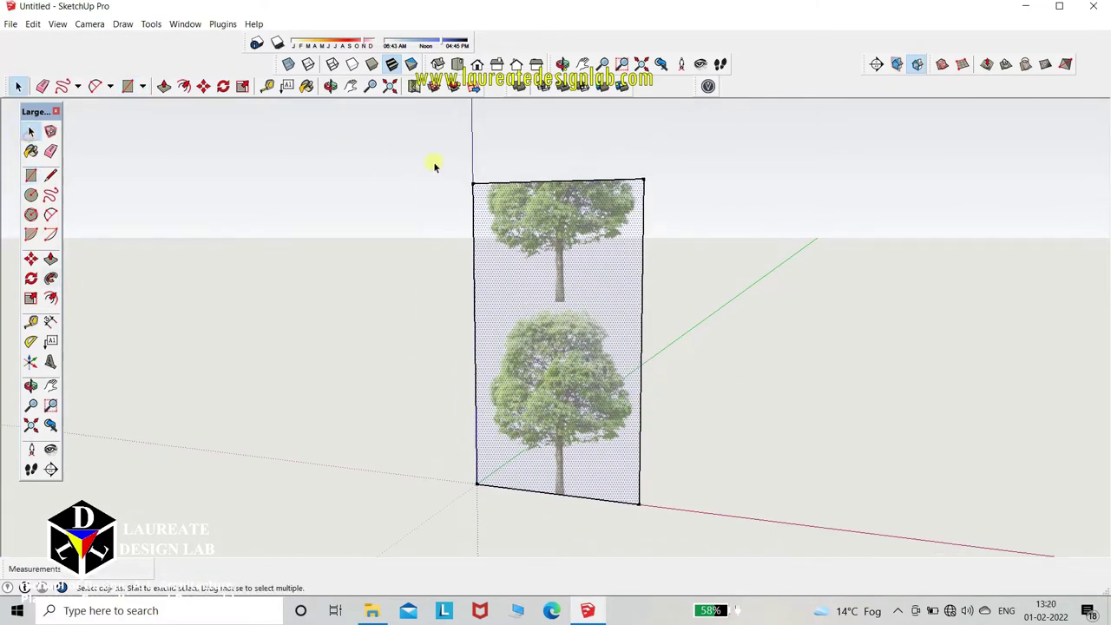
scroll(589, 187, "up", 1)
left_click(569, 181)
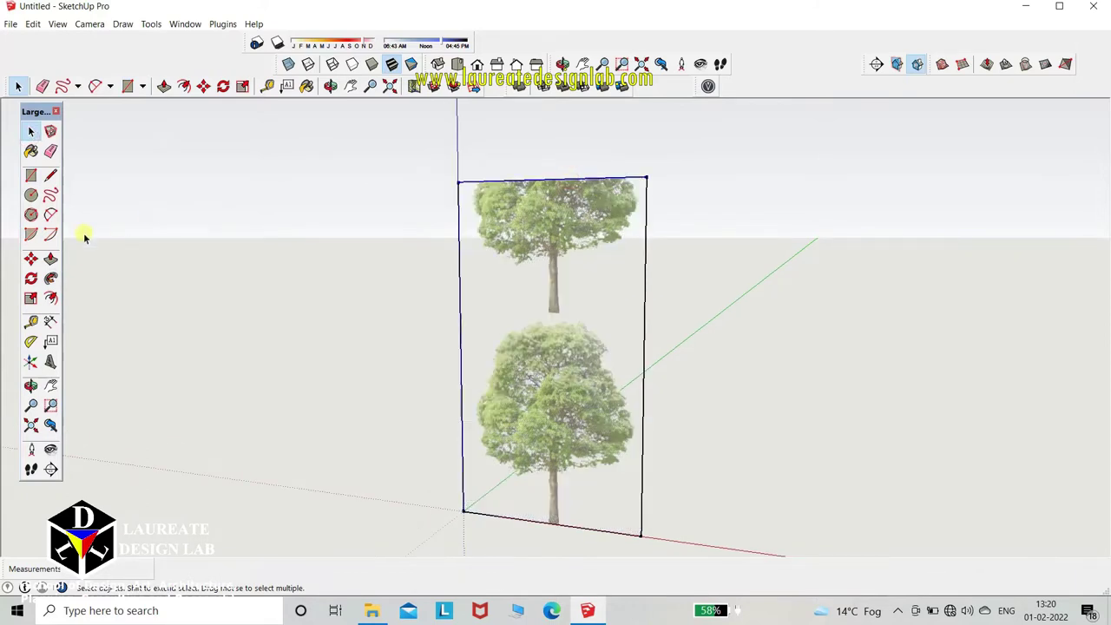
left_click(32, 260)
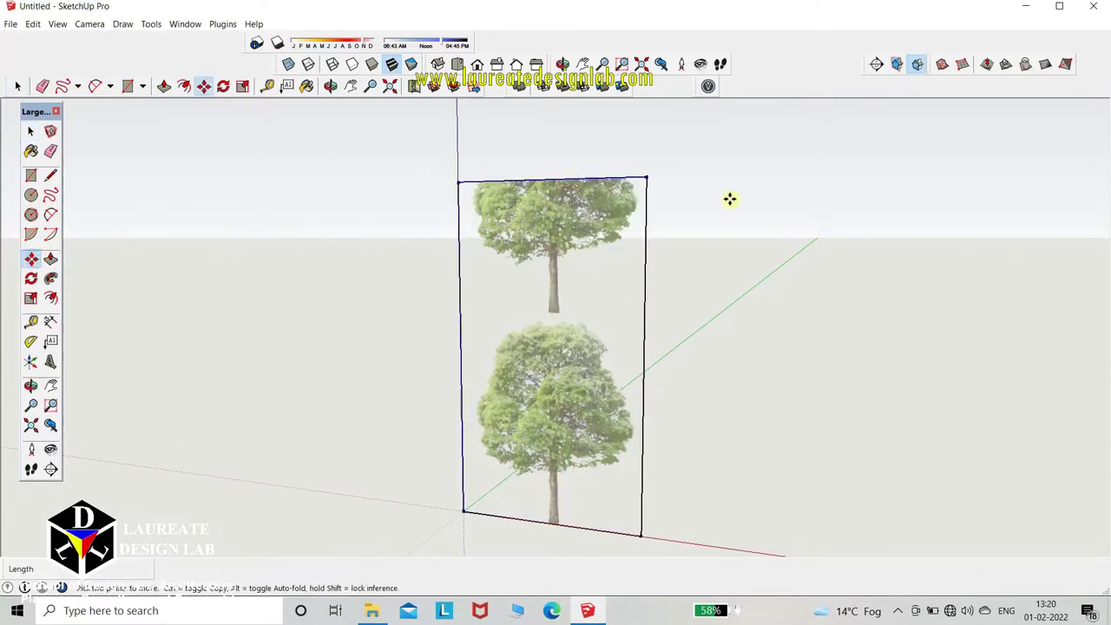
left_click(729, 200)
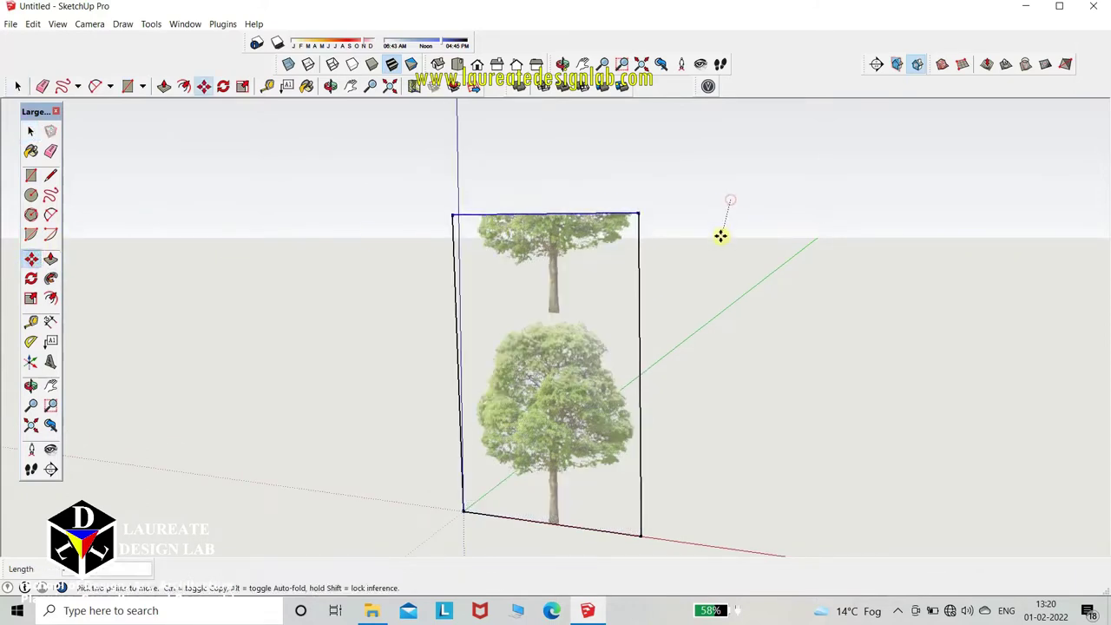
left_click(723, 343)
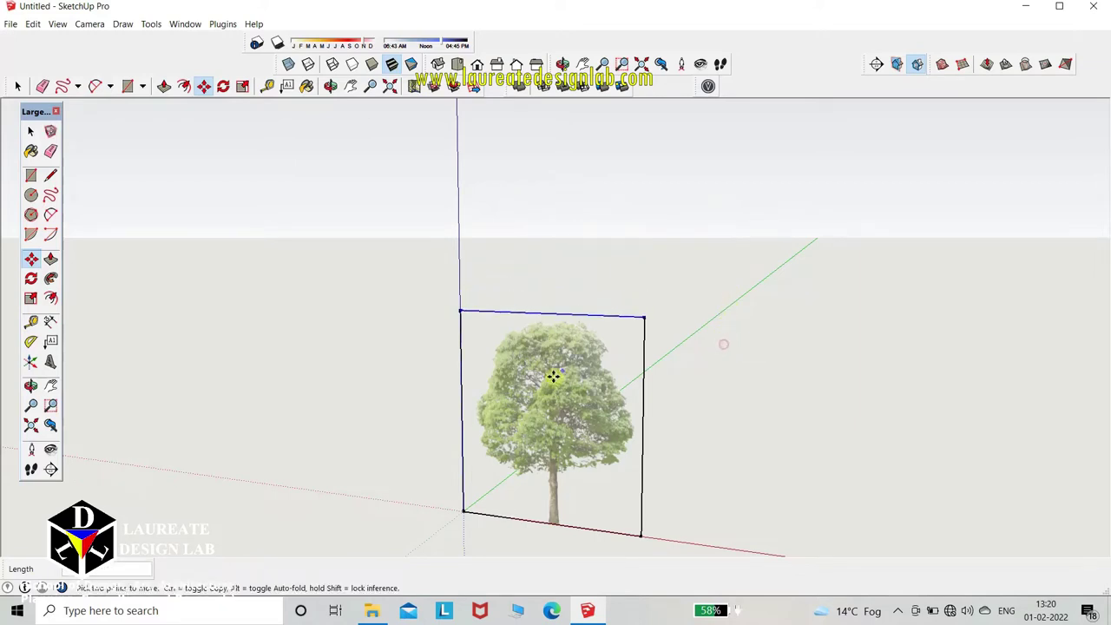
scroll(556, 391, "up", 2)
scroll(508, 253, "down", 2)
key("space")
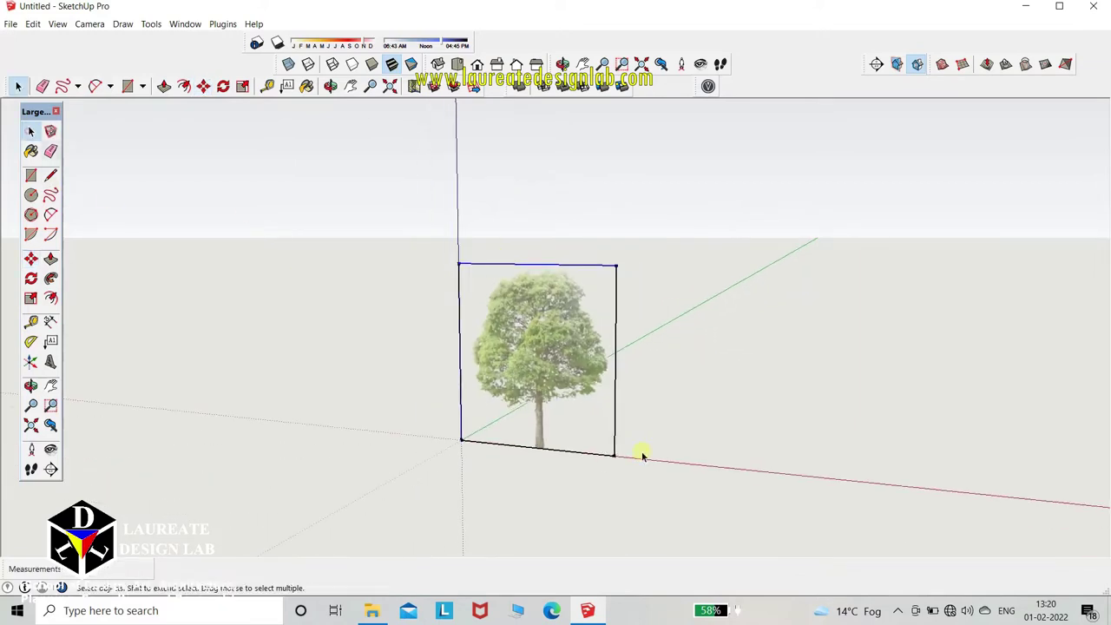
scroll(639, 451, "up", 1)
scroll(555, 347, "up", 1)
scroll(701, 441, "up", 1)
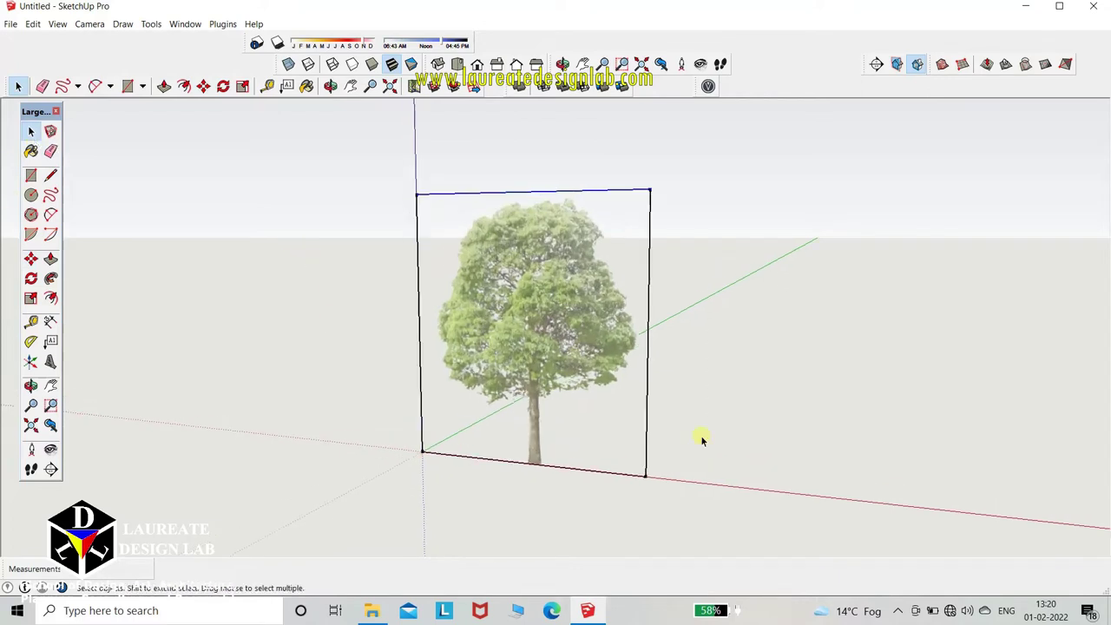
scroll(749, 446, "up", 1)
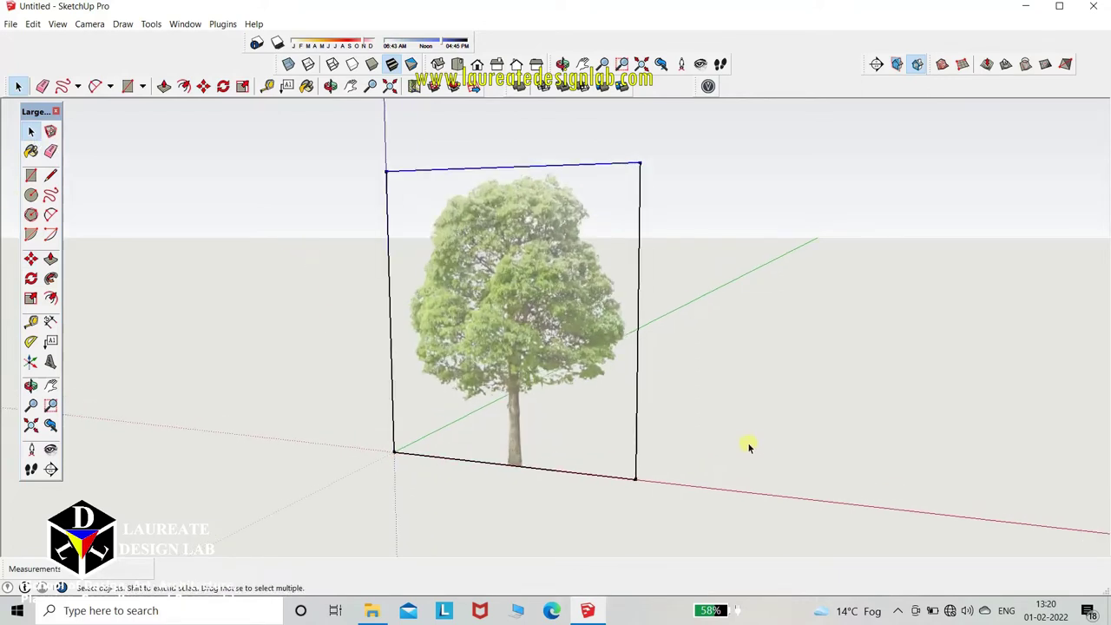
Trace a freehand line up the tree's right side from the trunk base to the canopy top.
left_click(52, 196)
scroll(534, 421, "up", 1)
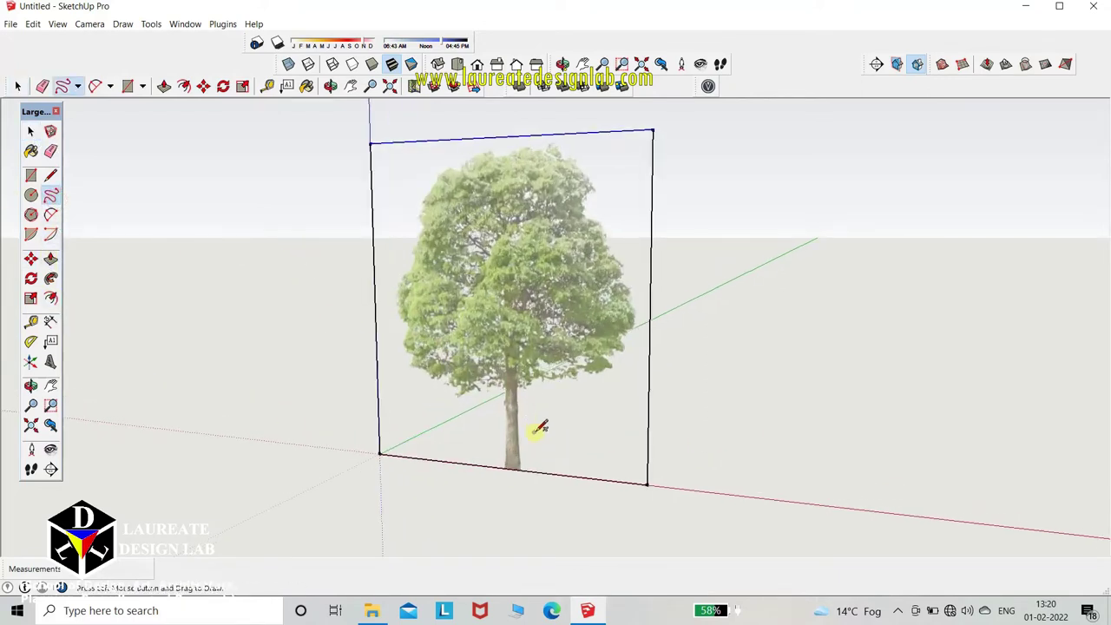
scroll(534, 430, "up", 1)
scroll(538, 438, "up", 1)
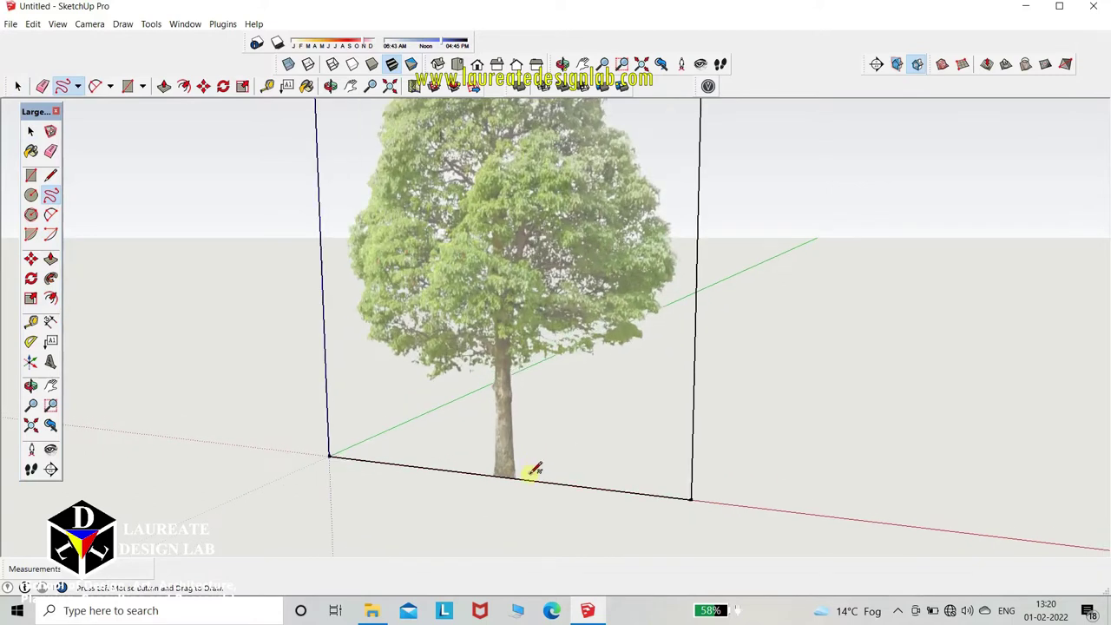
left_click_drag(524, 475, 525, 450)
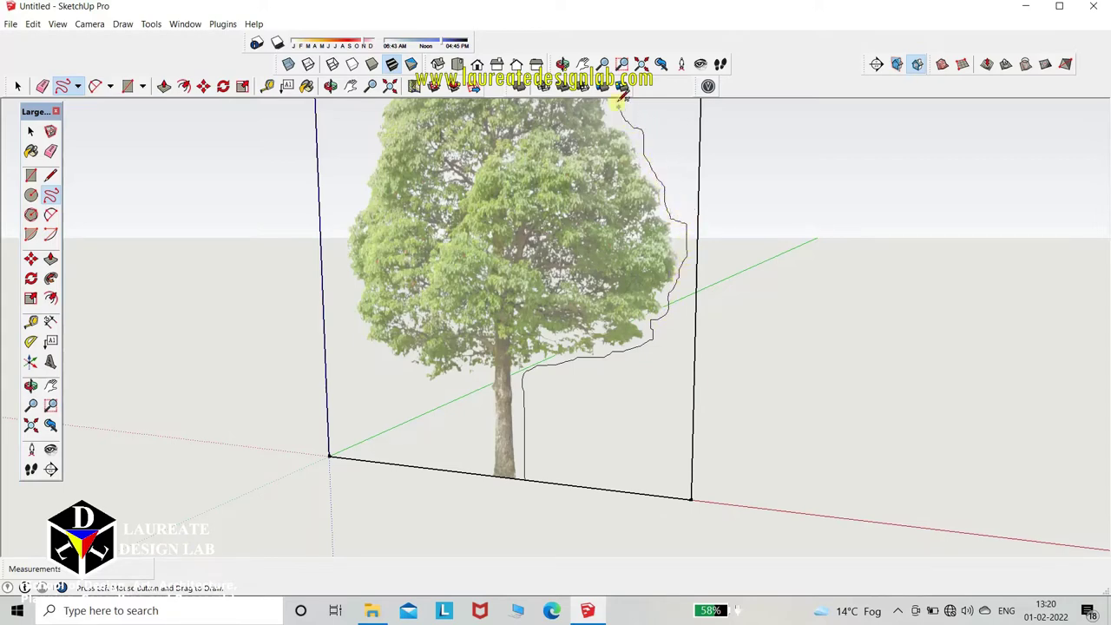
middle_click_drag(619, 98, 620, 112, "shift")
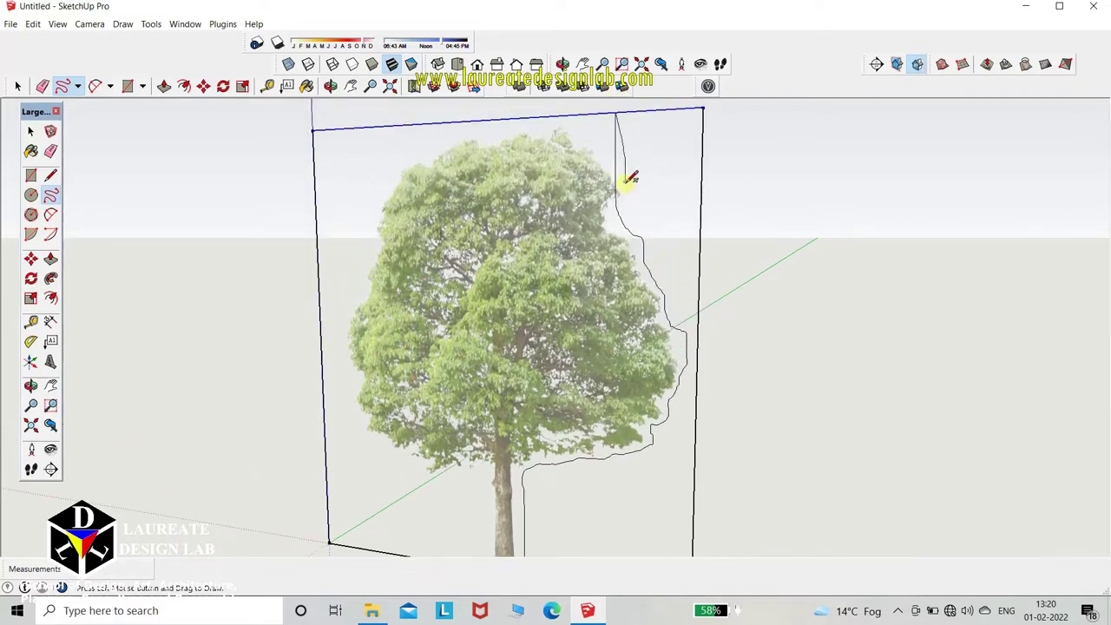
left_click(632, 180)
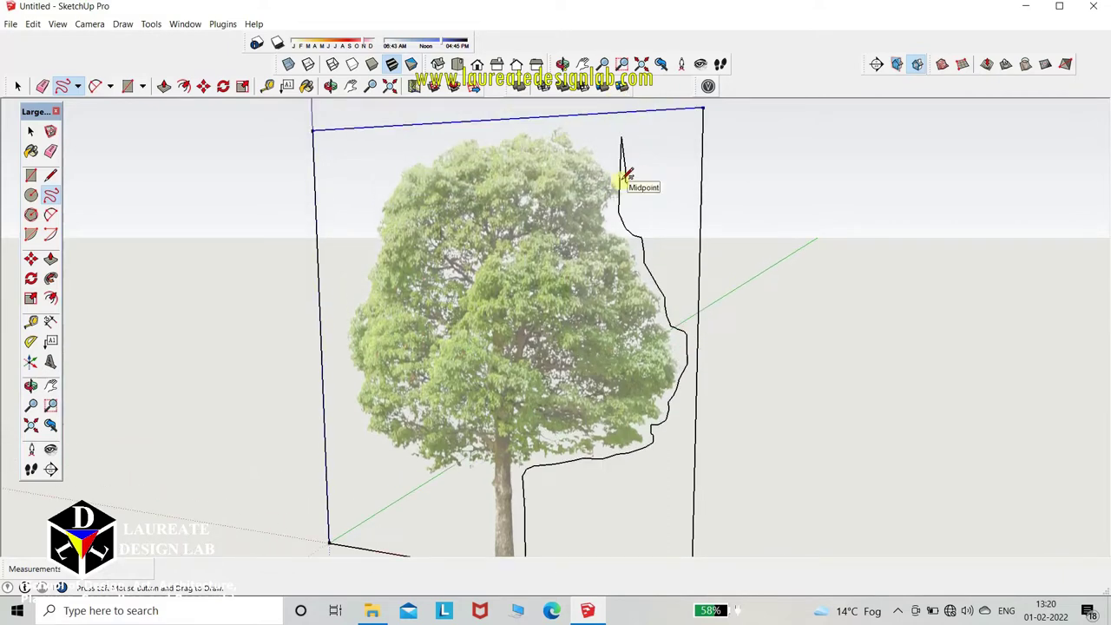
Continue the freehand outline around the canopy's left side and down the trunk to the bottom edge.
left_click_drag(626, 176, 603, 139)
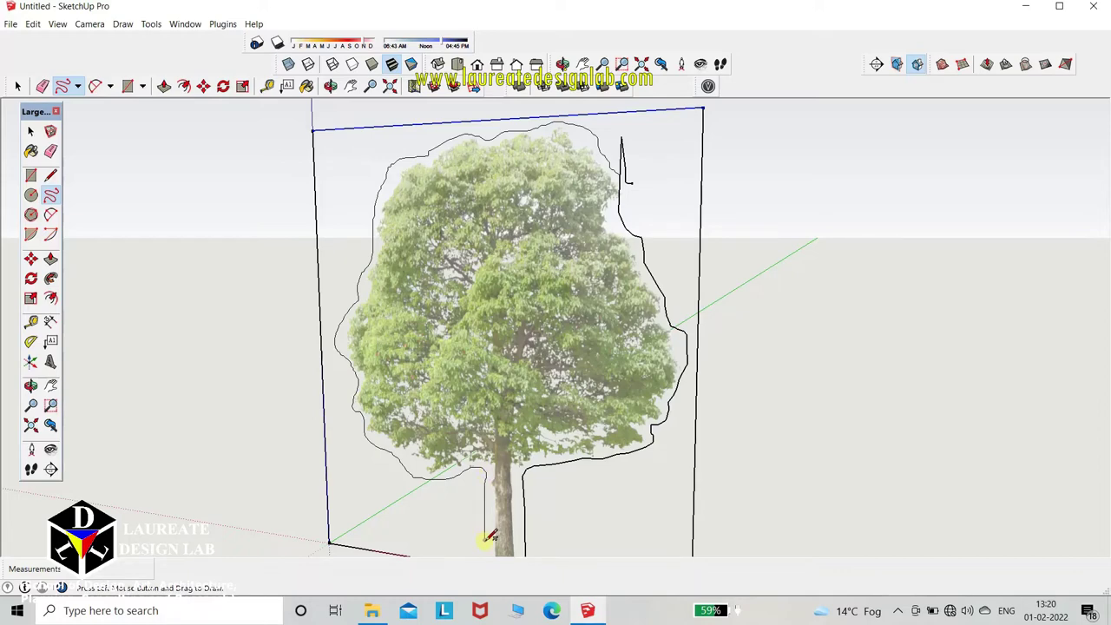
middle_click_drag(489, 550, 489, 538, "shift")
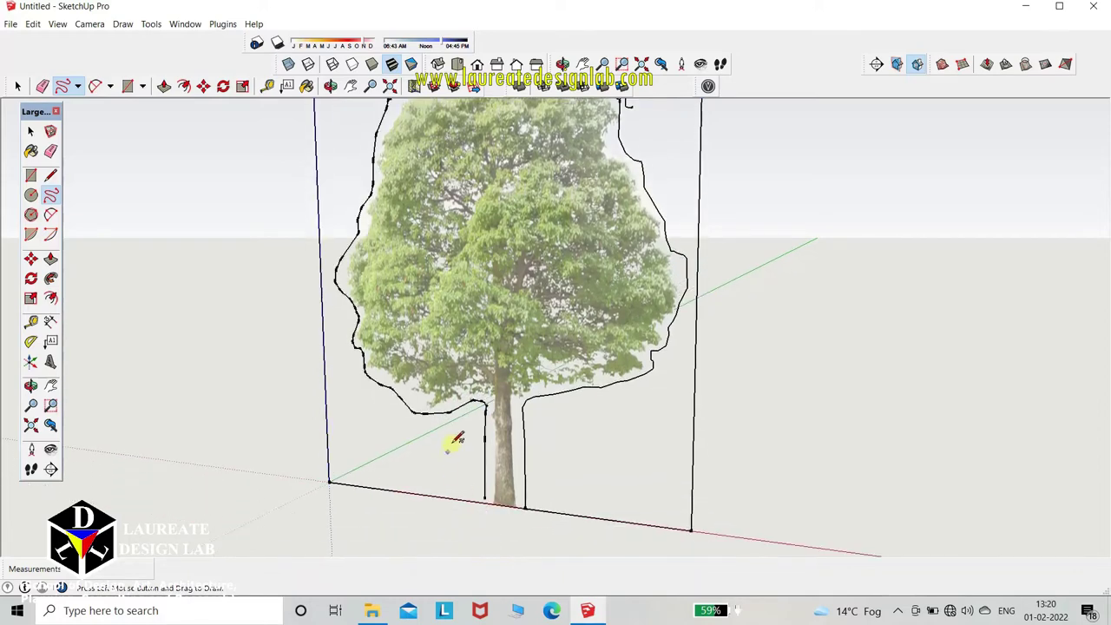
scroll(485, 503, "up", 3)
scroll(482, 477, "up", 2)
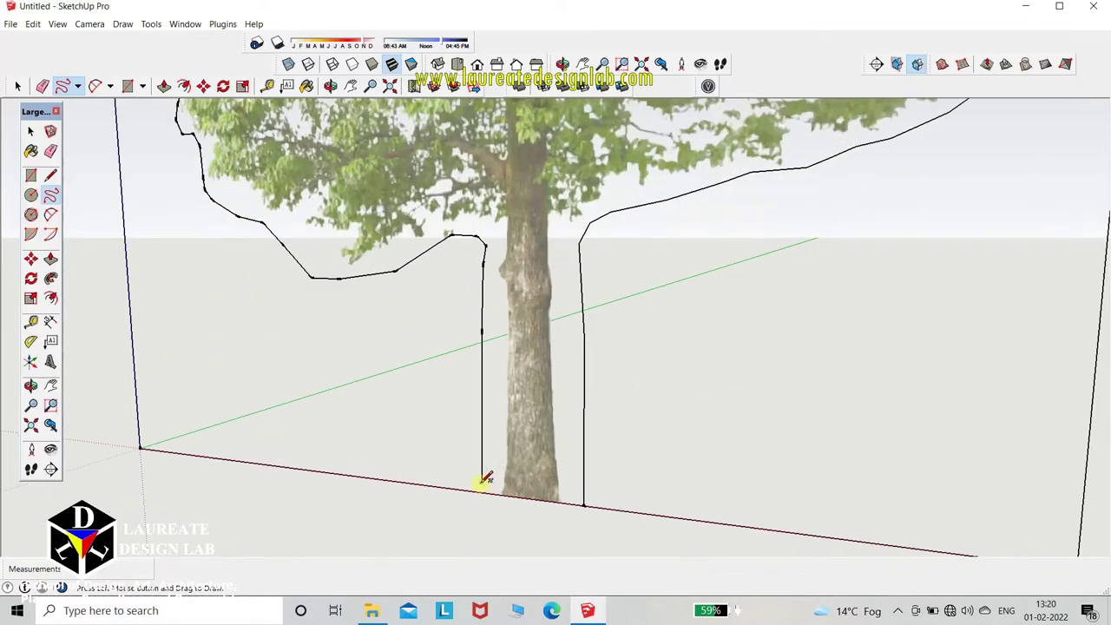
left_click_drag(482, 487, 482, 492)
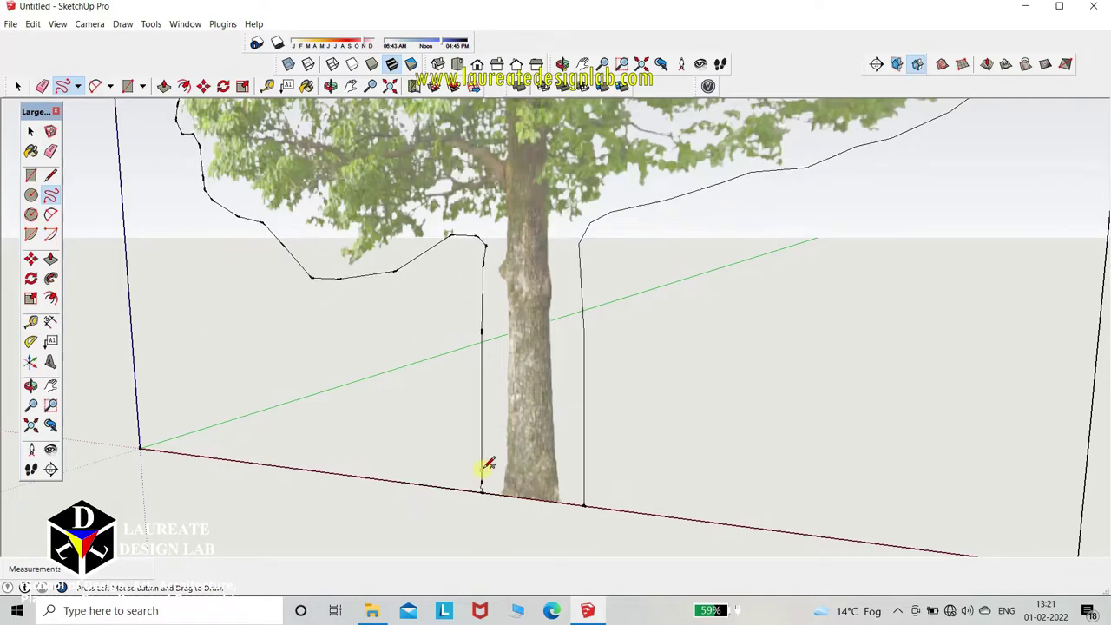
scroll(484, 469, "down", 3)
scroll(639, 385, "down", 2)
scroll(668, 365, "down", 1)
Erase the stray spike at the top right of the tree outline.
scroll(667, 365, "down", 1)
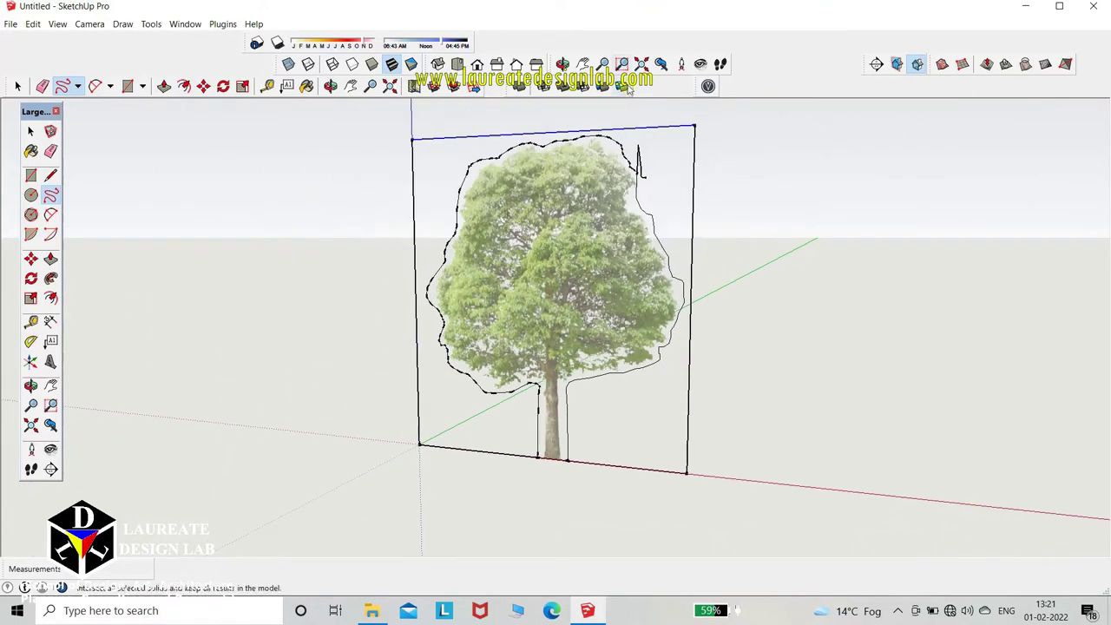
scroll(642, 195, "up", 1)
scroll(641, 177, "up", 1)
key("e")
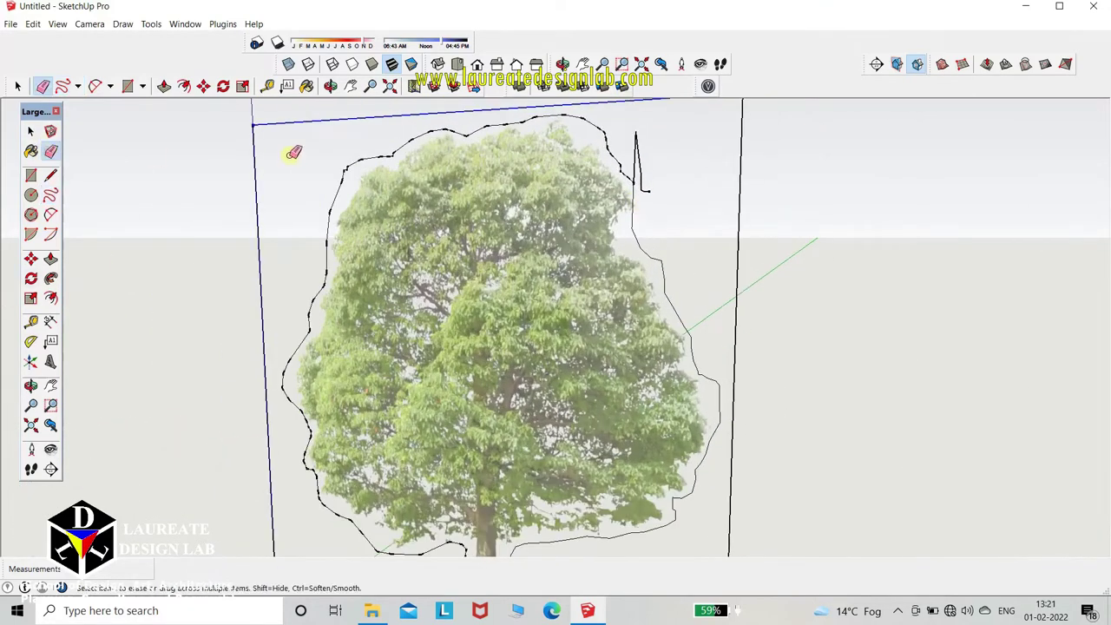
left_click_drag(634, 144, 649, 164)
scroll(598, 240, "down", 1)
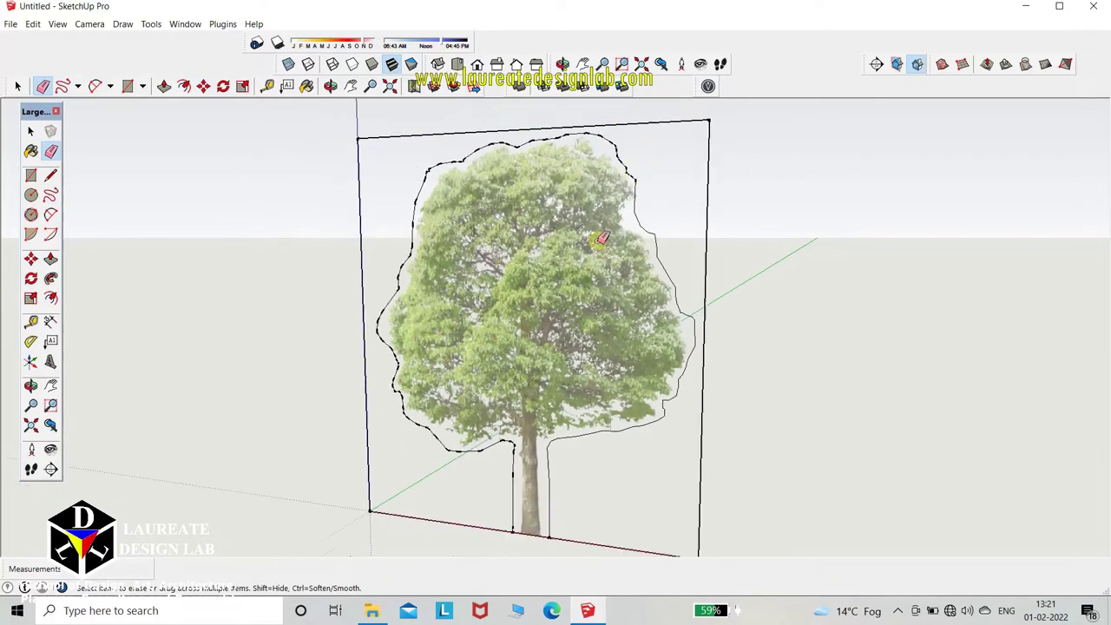
scroll(531, 382, "down", 1)
scroll(513, 515, "up", 1)
scroll(516, 519, "up", 2)
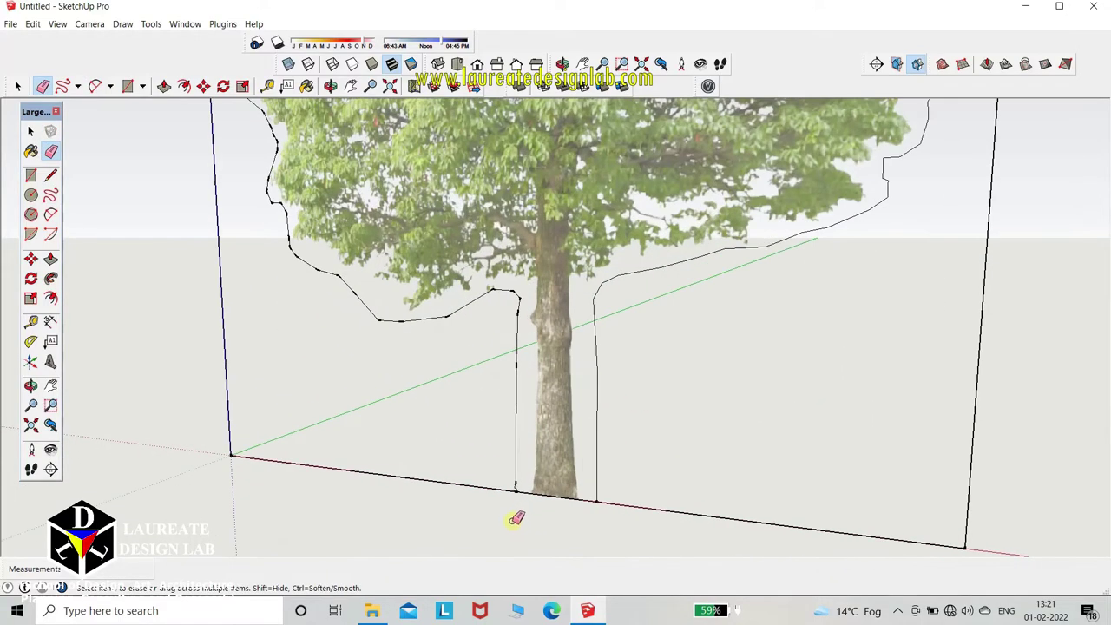
scroll(515, 519, "down", 2)
scroll(512, 517, "down", 2)
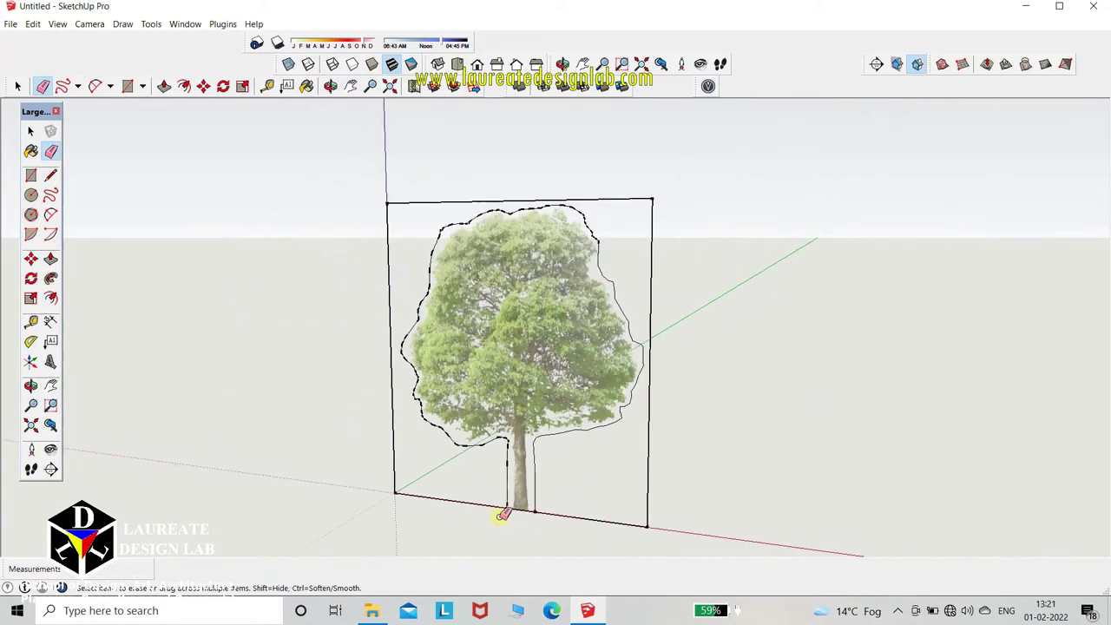
Erase the rectangle's right, top, left and bottom edges, and turn on shadows.
left_click(651, 287)
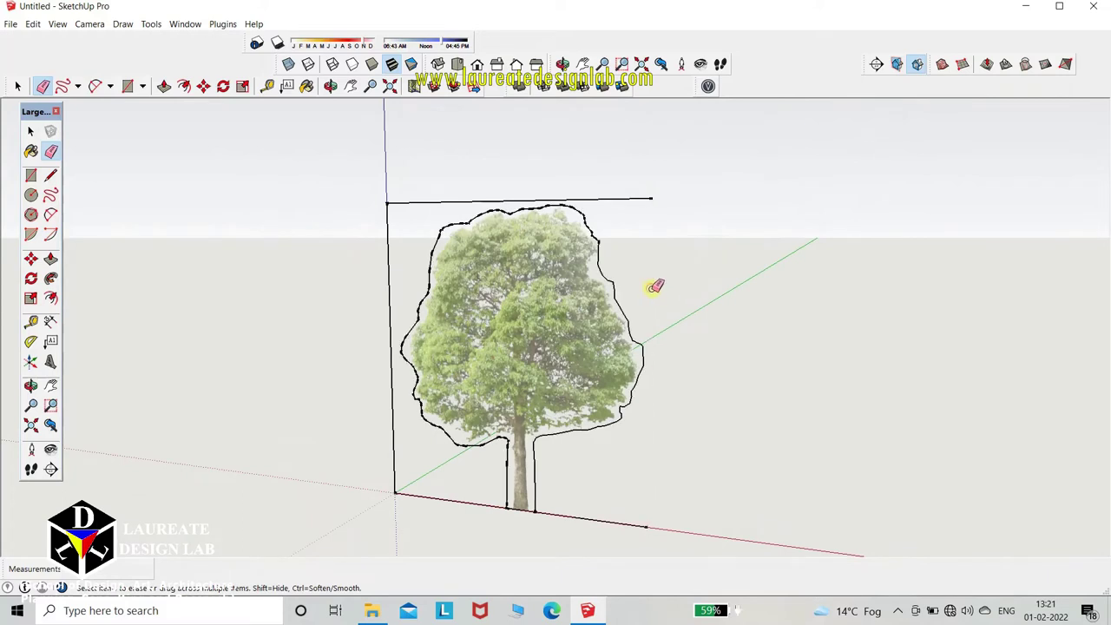
left_click(613, 197)
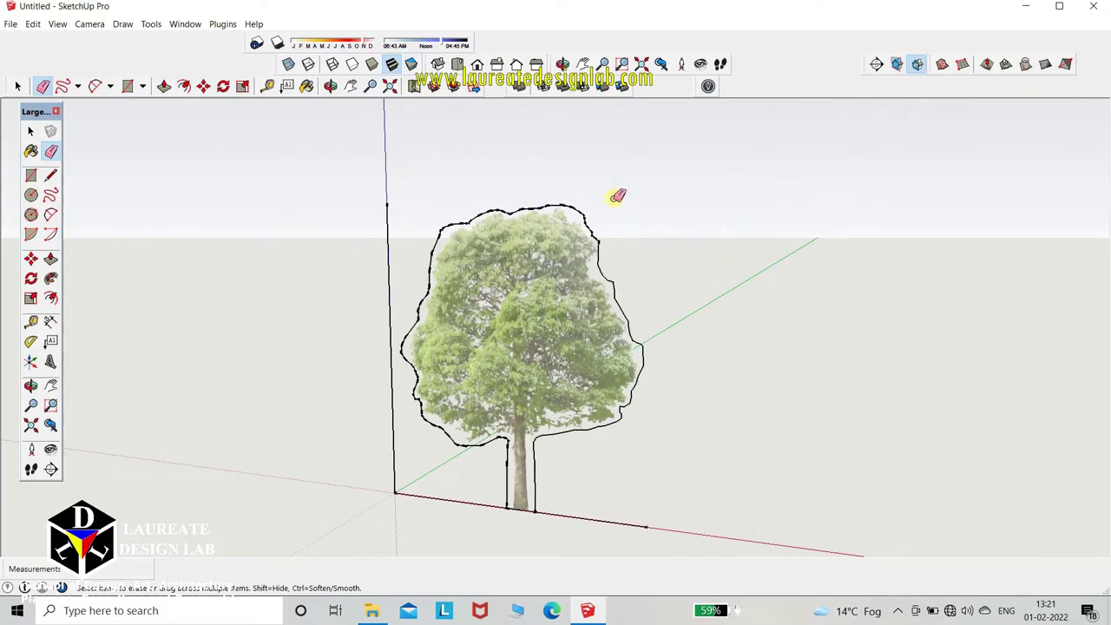
left_click(276, 42)
left_click(388, 217)
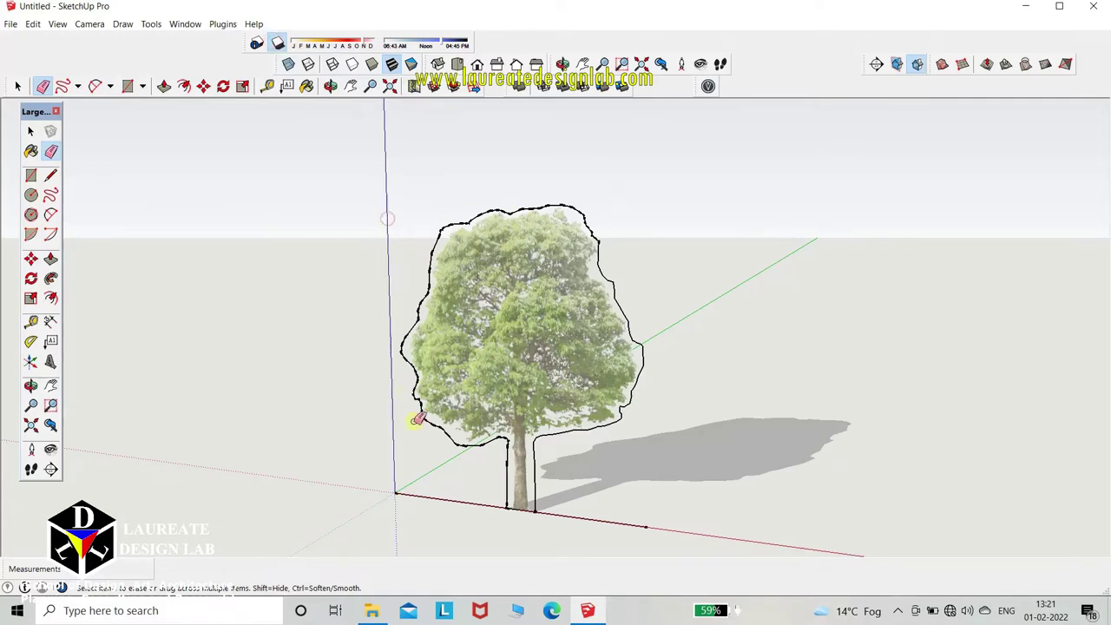
left_click(428, 497)
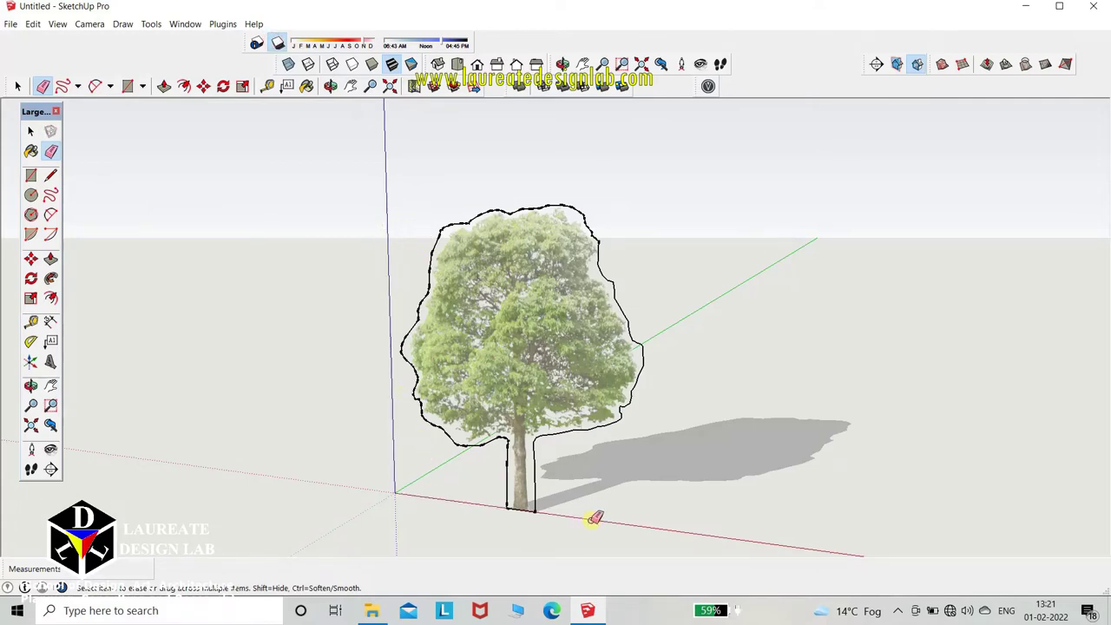
scroll(556, 490, "up", 2)
scroll(529, 425, "down", 2)
scroll(514, 367, "up", 2)
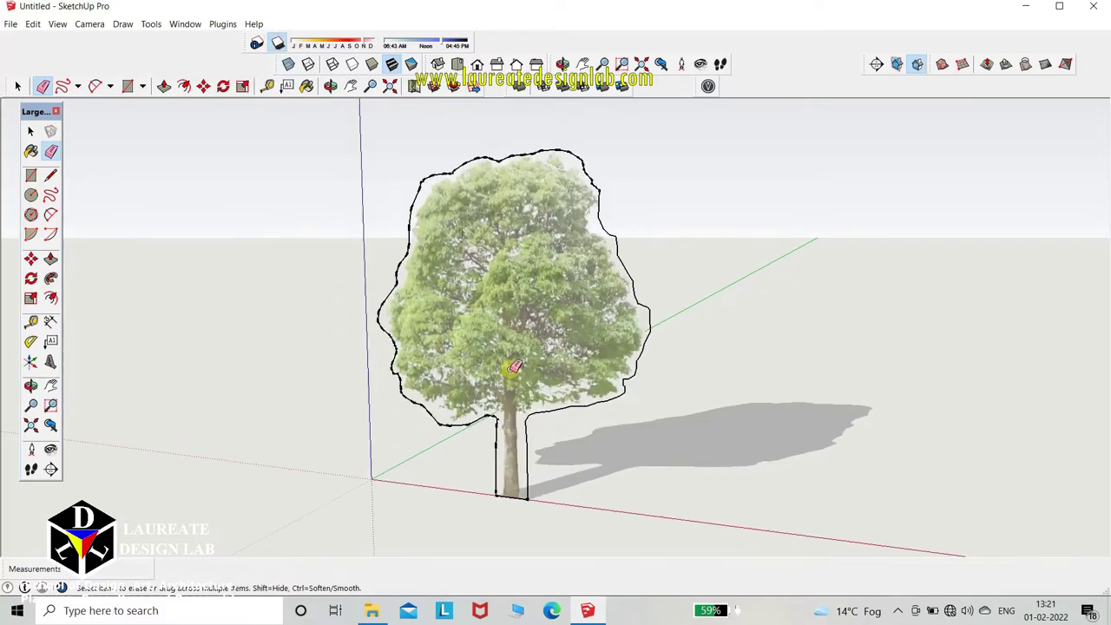
scroll(513, 372, "up", 1)
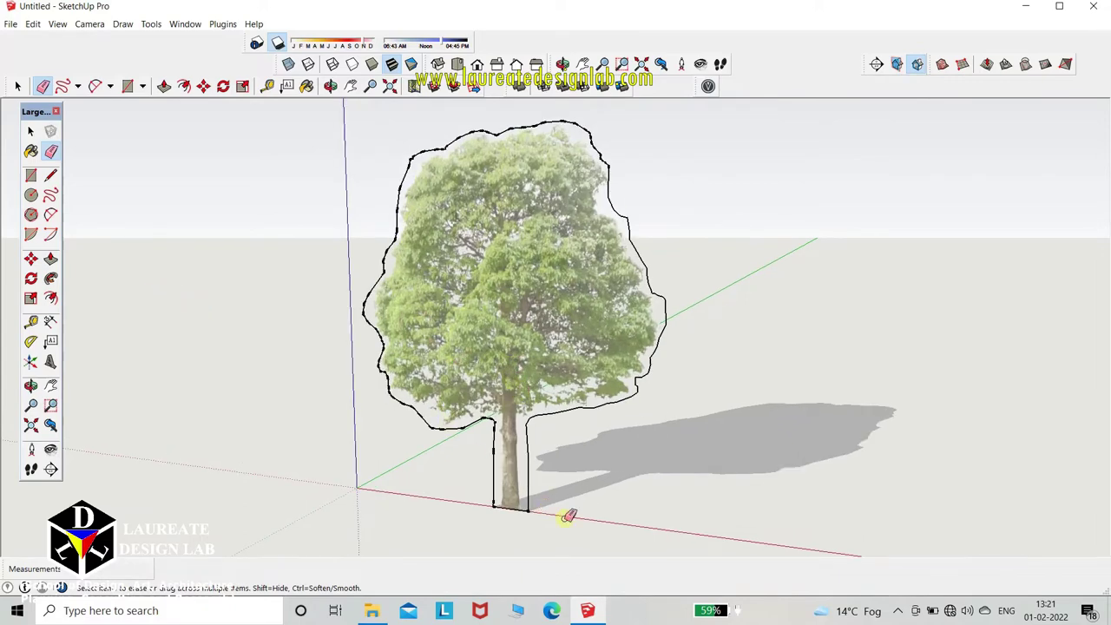
scroll(563, 514, "up", 1)
scroll(553, 512, "down", 1)
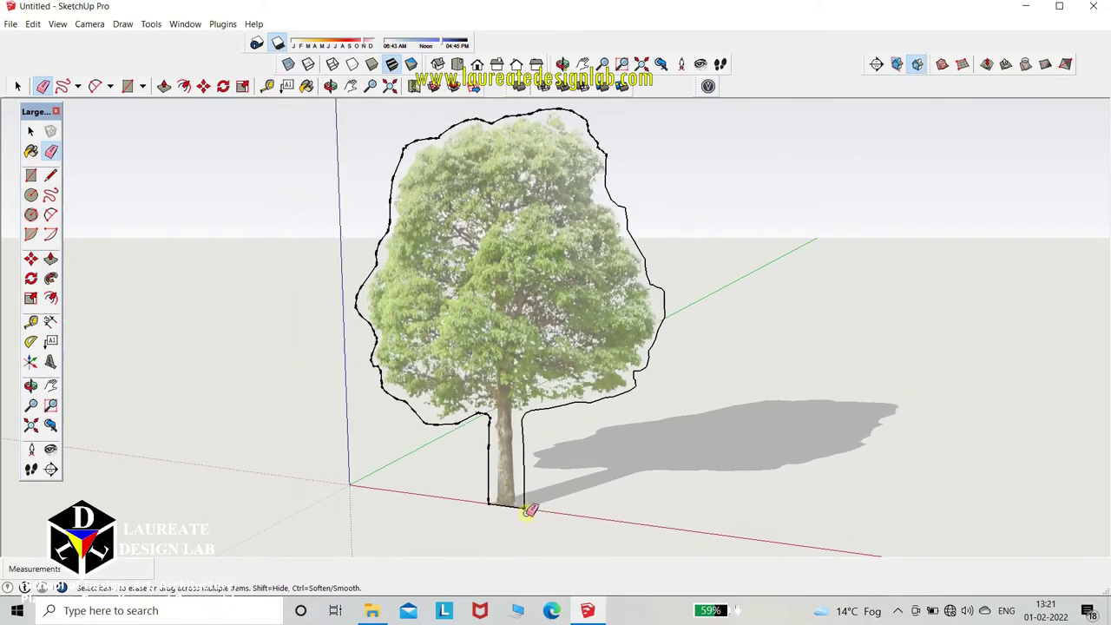
Erase the black outline edges along the trunk, both sides and the top of the tree.
mouse_move(525, 511)
left_mouse_down()
mouse_move(524, 482)
mouse_move(653, 213)
left_mouse_up()
left_click_drag(607, 157, 588, 124)
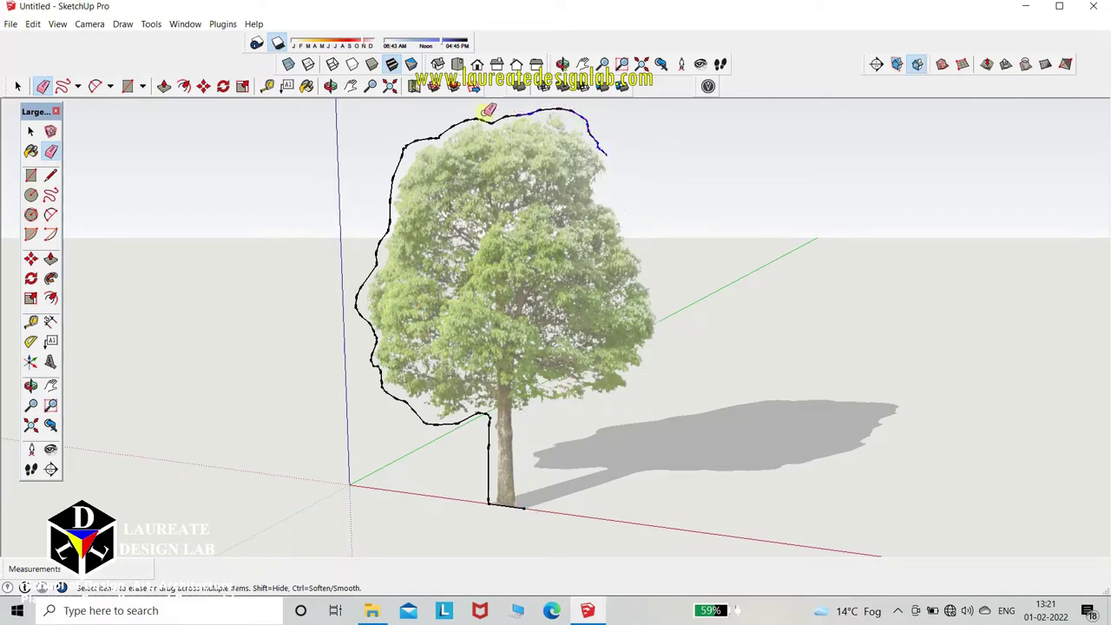
mouse_move(487, 111)
left_mouse_down()
mouse_move(449, 120)
mouse_move(382, 203)
mouse_move(363, 295)
mouse_move(379, 362)
mouse_move(428, 423)
mouse_move(492, 445)
mouse_move(492, 506)
left_mouse_up()
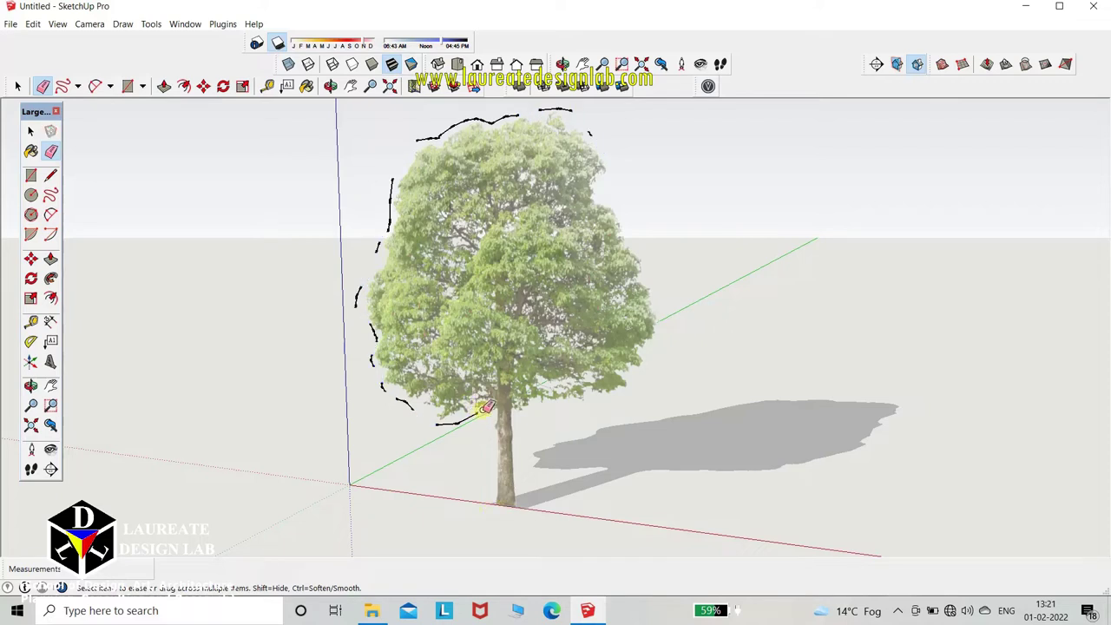
mouse_move(433, 422)
left_mouse_down()
mouse_move(373, 345)
mouse_move(382, 356)
left_mouse_up()
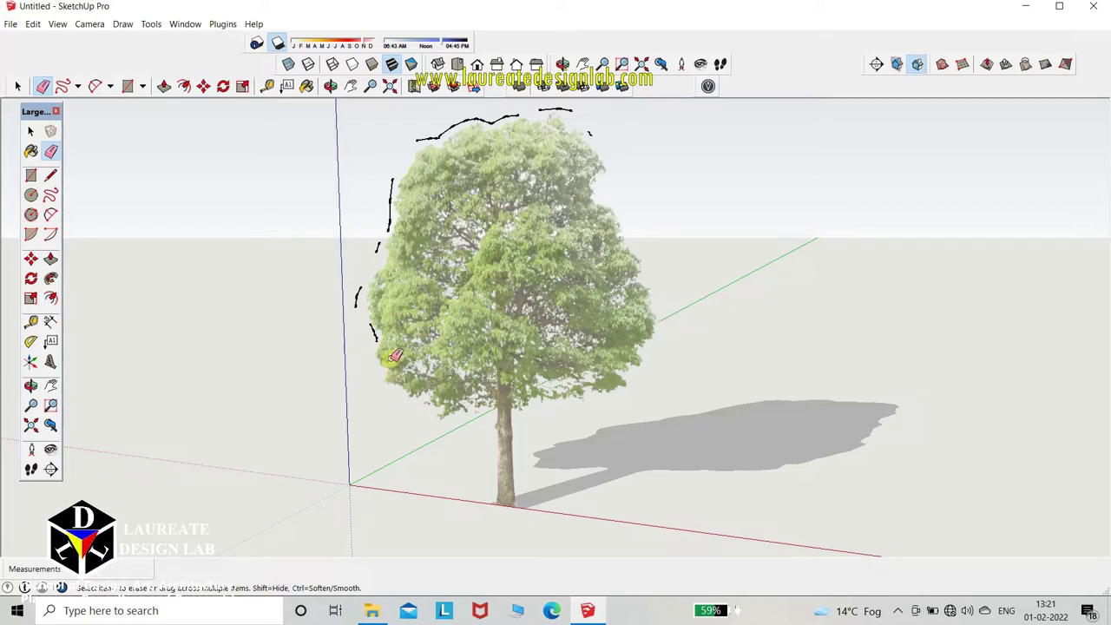
left_click_drag(367, 314, 382, 340)
mouse_move(354, 294)
left_mouse_down()
mouse_move(376, 269)
mouse_move(380, 237)
left_mouse_up()
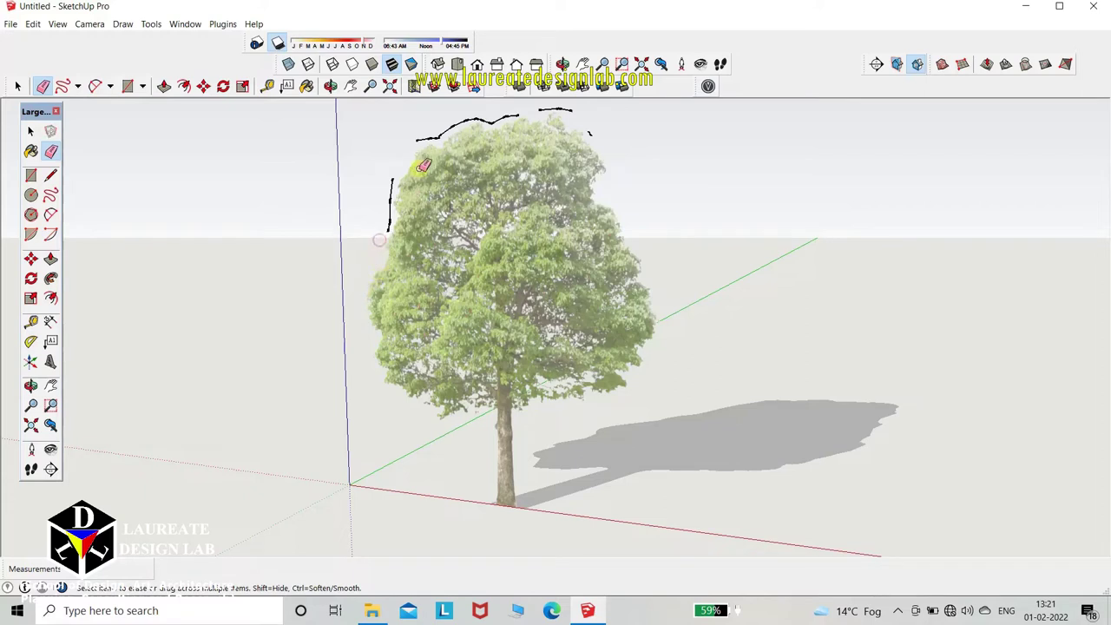
mouse_move(390, 170)
left_mouse_down()
mouse_move(398, 214)
mouse_move(401, 205)
left_mouse_up()
mouse_move(420, 141)
left_mouse_down()
mouse_move(471, 112)
mouse_move(538, 108)
mouse_move(590, 139)
left_mouse_up()
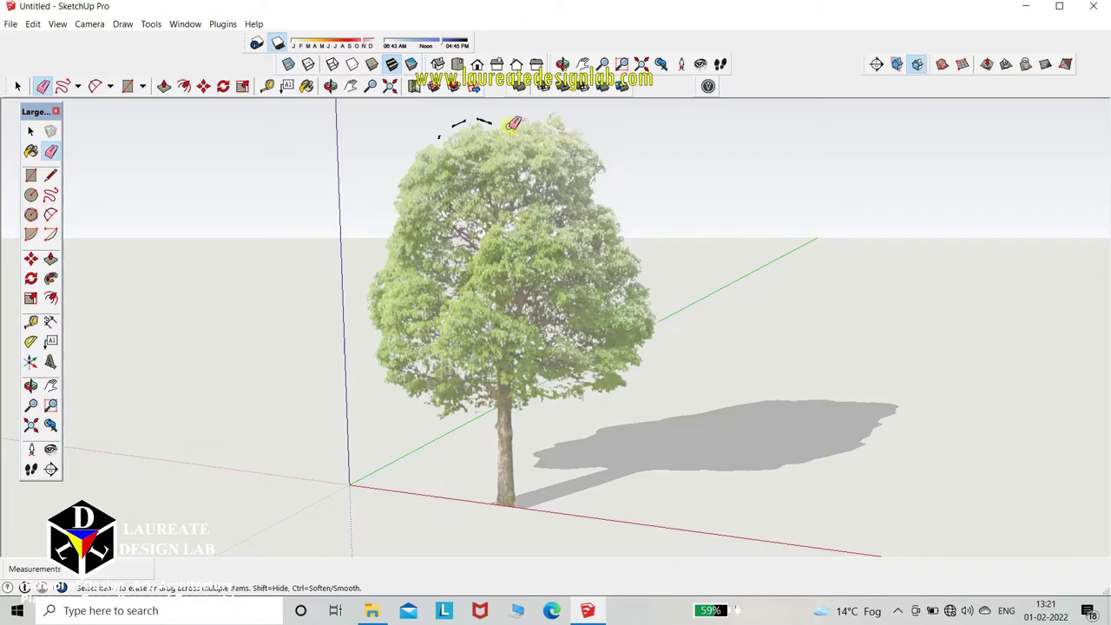
left_click_drag(506, 124, 446, 136)
Erase the last outline stroke at the tree top.
left_click(439, 135)
scroll(459, 416, "down", 2)
scroll(459, 416, "down", 1)
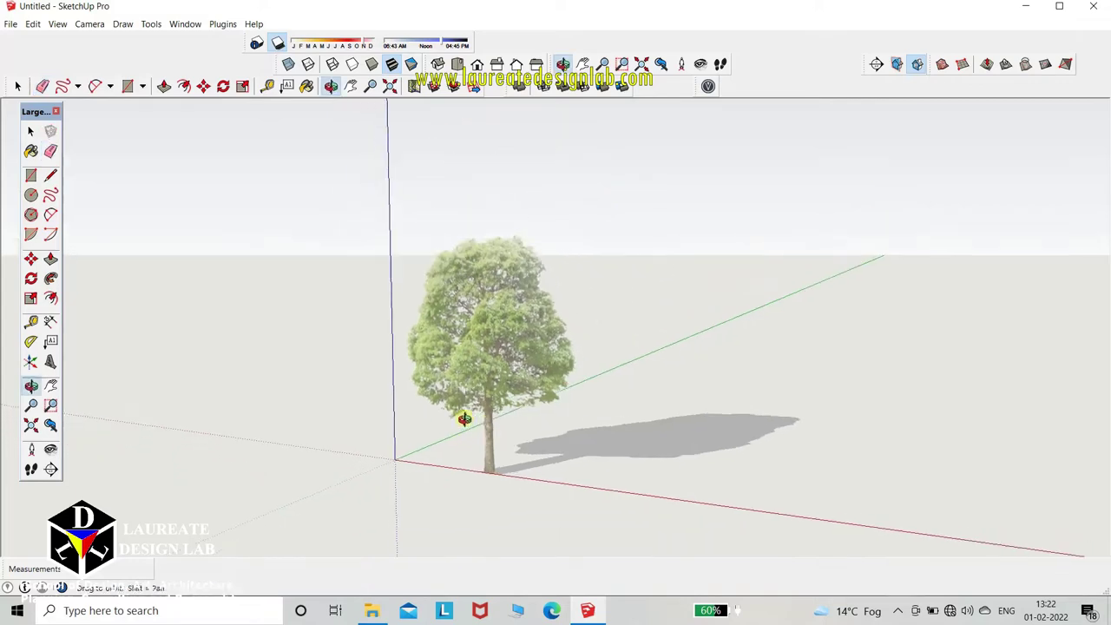
scroll(493, 471, "up", 1)
scroll(493, 471, "up", 1)
scroll(489, 460, "down", 1)
scroll(482, 453, "up", 1)
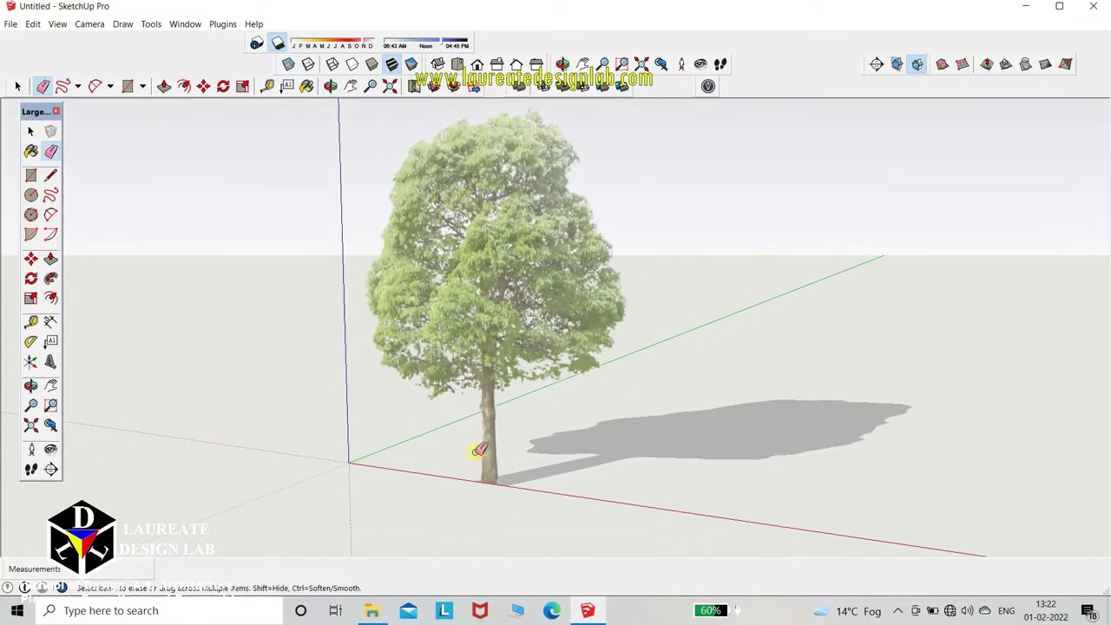
Select the tree cutout and start a component named LARGE TREE.
left_click(32, 131)
left_click(509, 239)
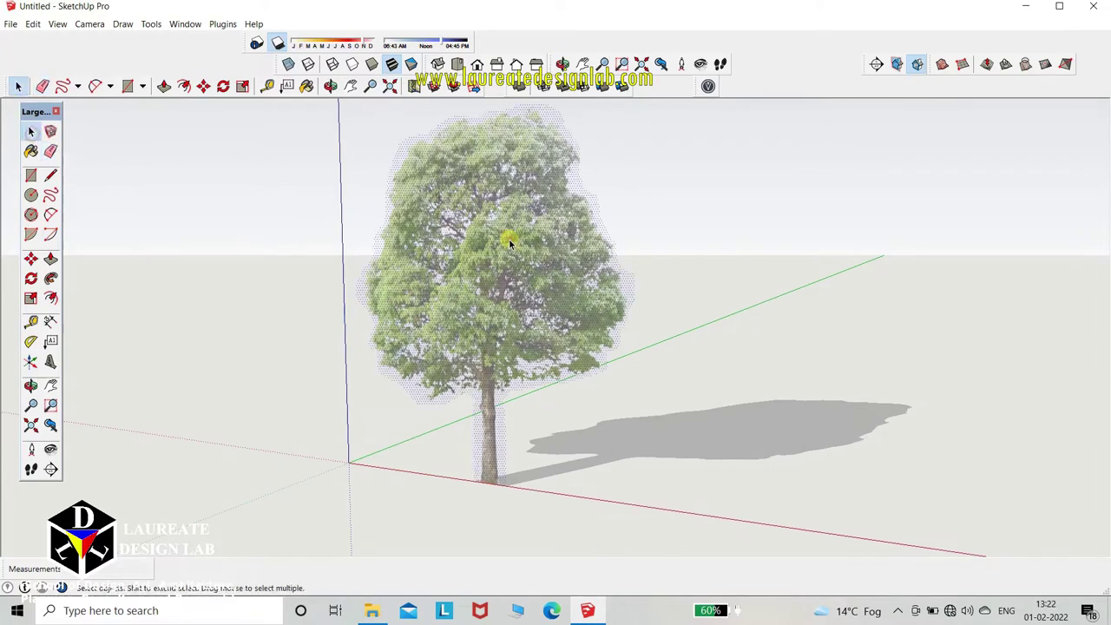
right_click(512, 338)
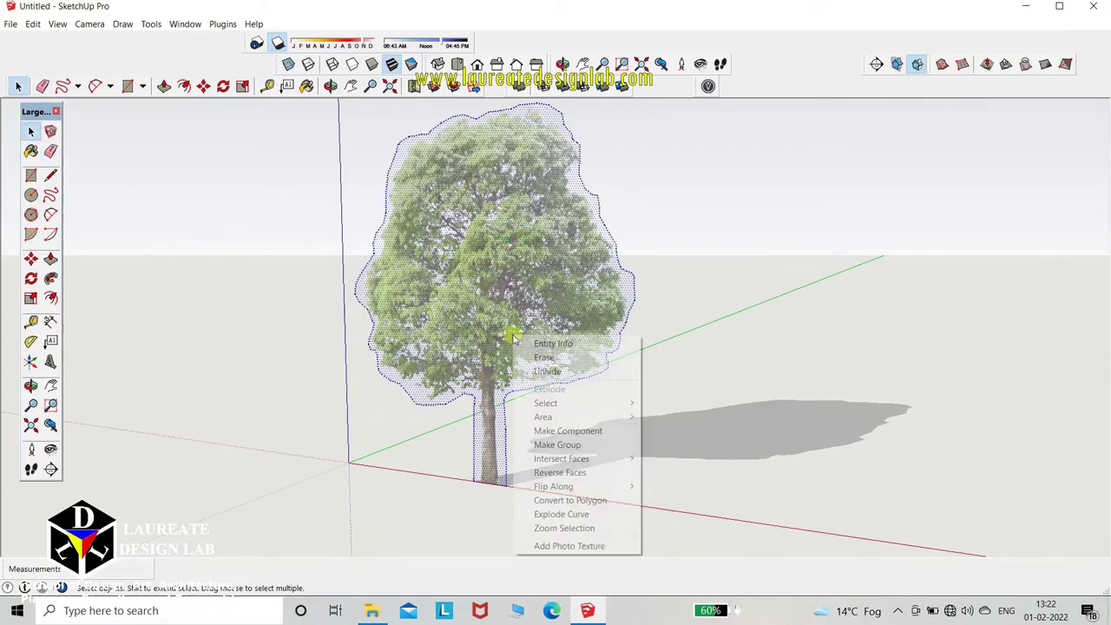
left_click(554, 428)
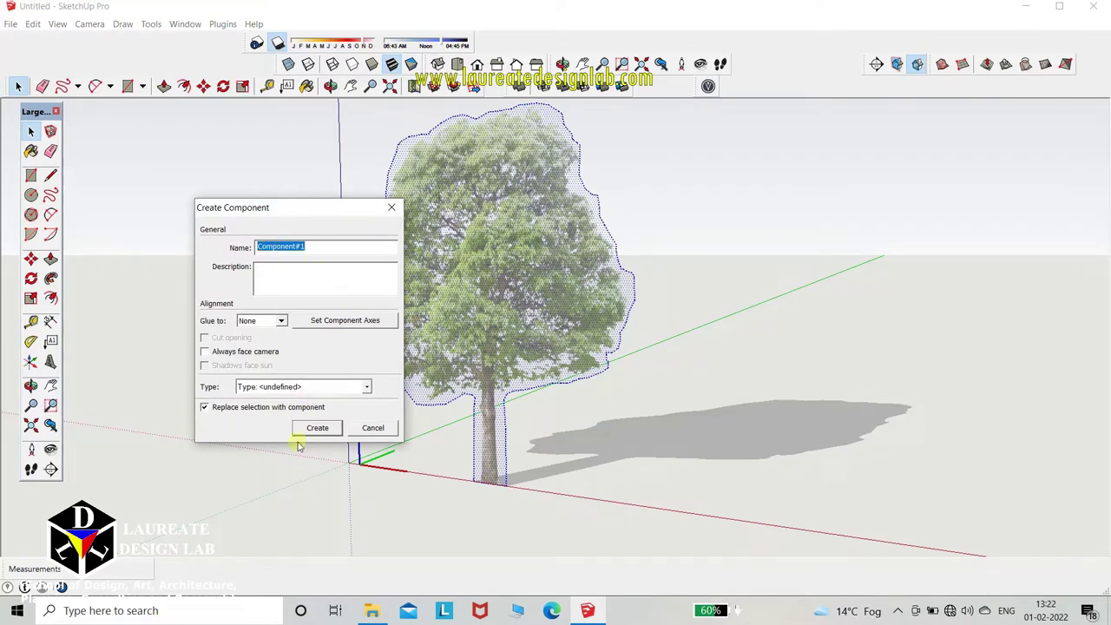
type("LARGE TREE")
Set the component axes at the trunk base, enable always face camera, and create it.
left_click(339, 320)
left_click(488, 482)
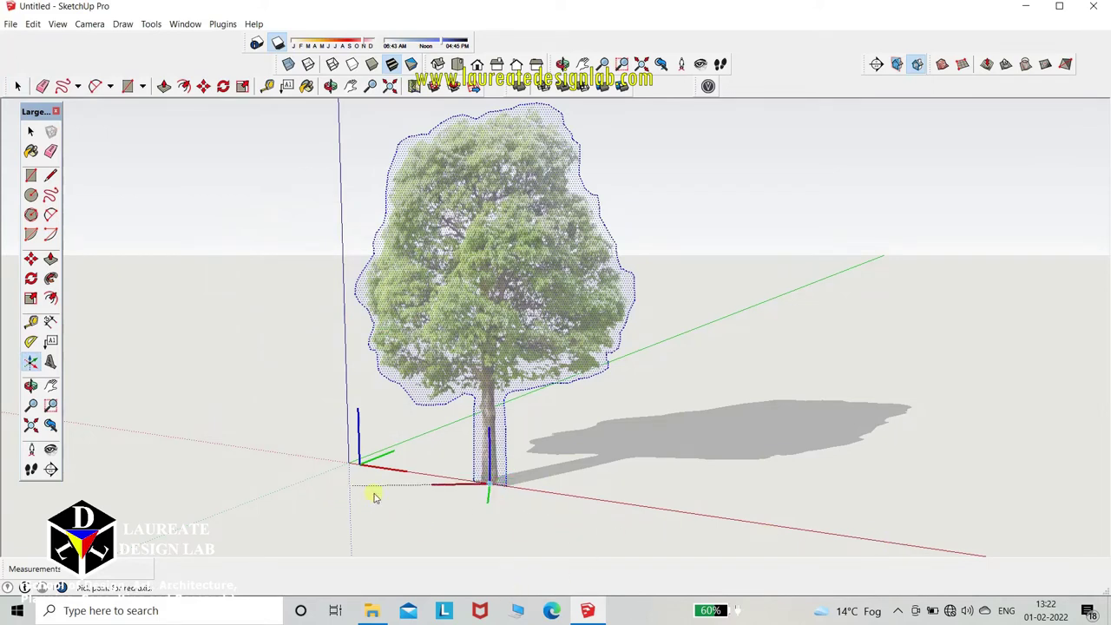
left_click(720, 526)
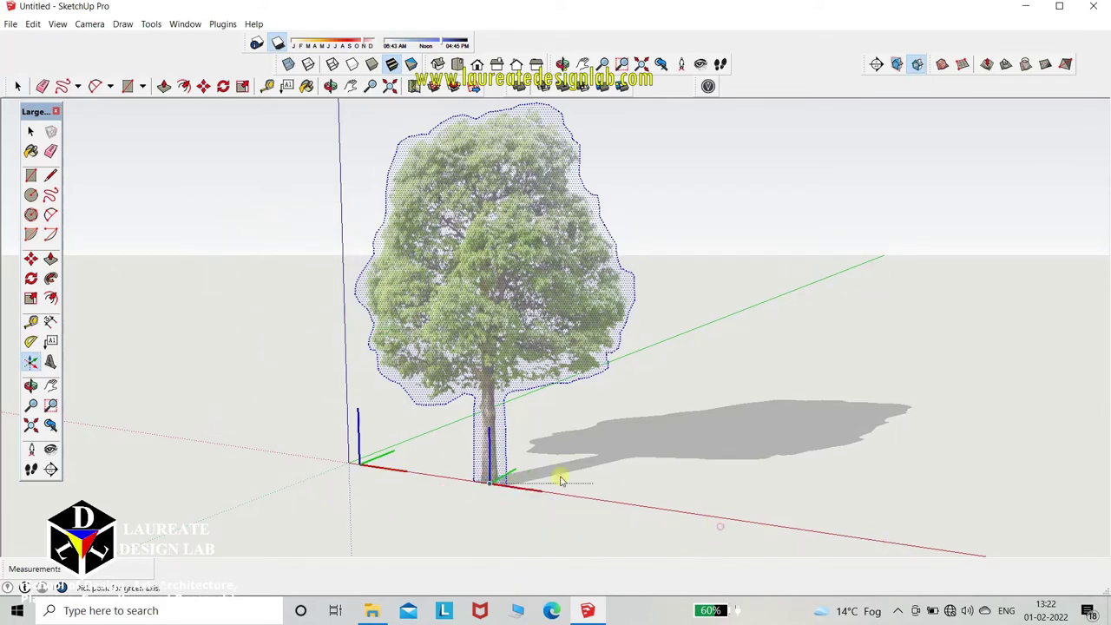
left_click(638, 400)
left_click(215, 352)
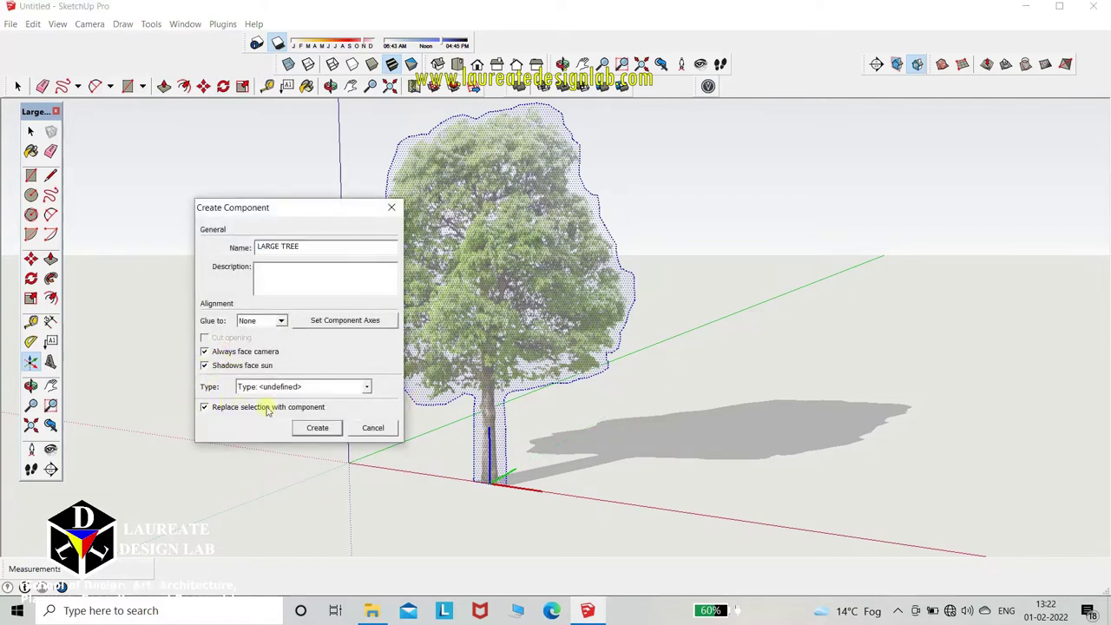
left_click(318, 428)
scroll(315, 417, "down", 2)
Orbit around the tree and select the LARGE TREE component.
scroll(347, 377, "down", 2)
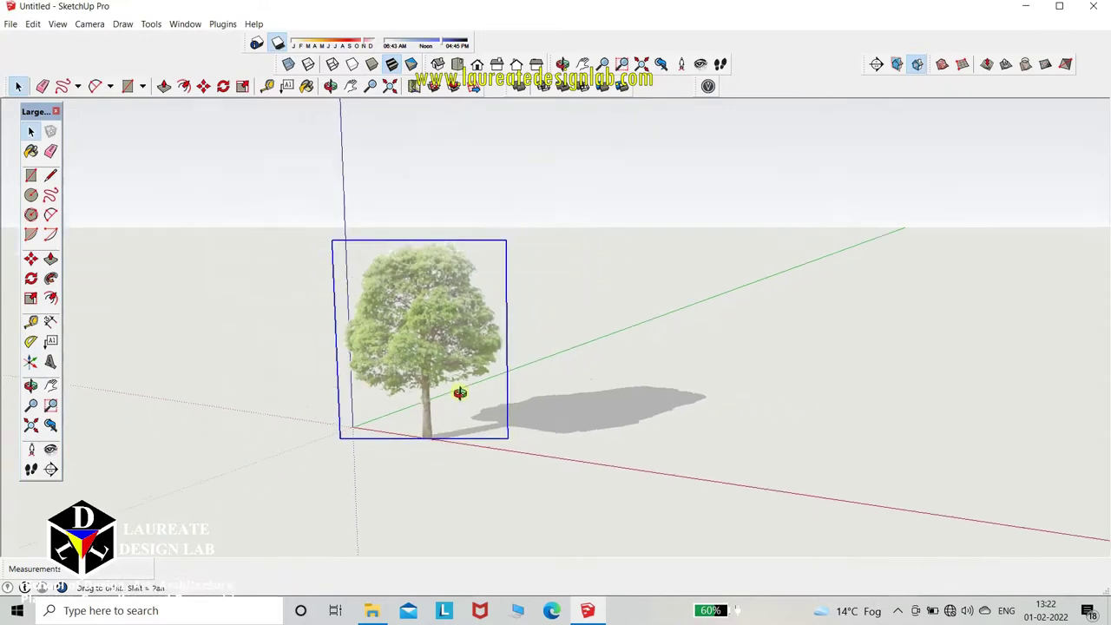
mouse_move(459, 390)
middle_mouse_down()
mouse_move(315, 387)
mouse_move(578, 350)
mouse_move(151, 385)
mouse_move(560, 384)
mouse_move(229, 402)
mouse_move(673, 338)
middle_mouse_up()
left_click(608, 399)
middle_click_drag(588, 384, 540, 339)
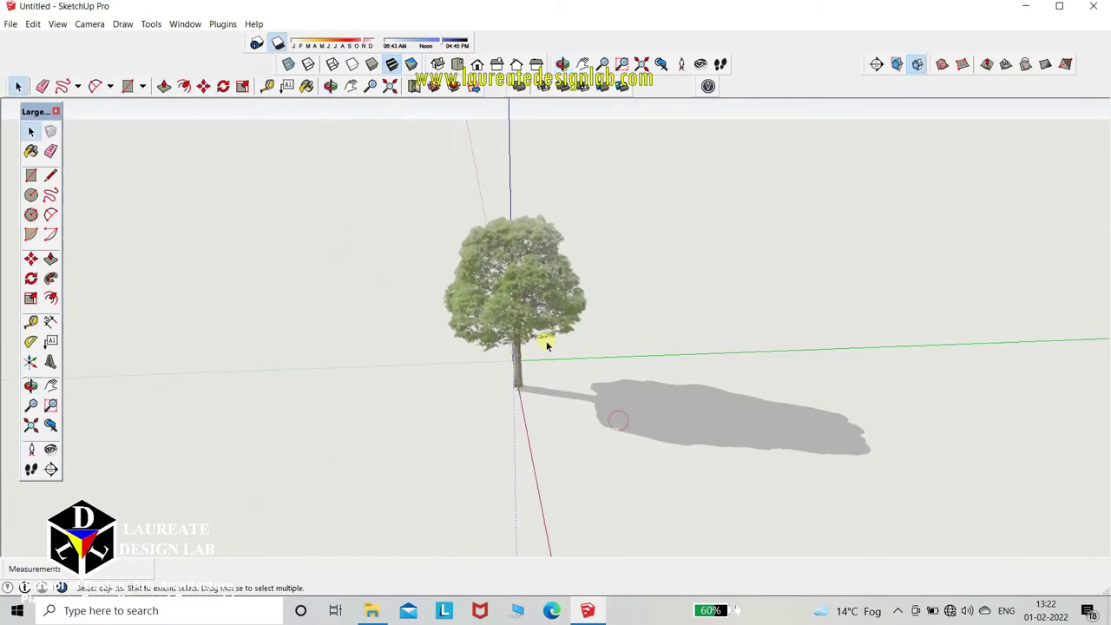
left_click(550, 308)
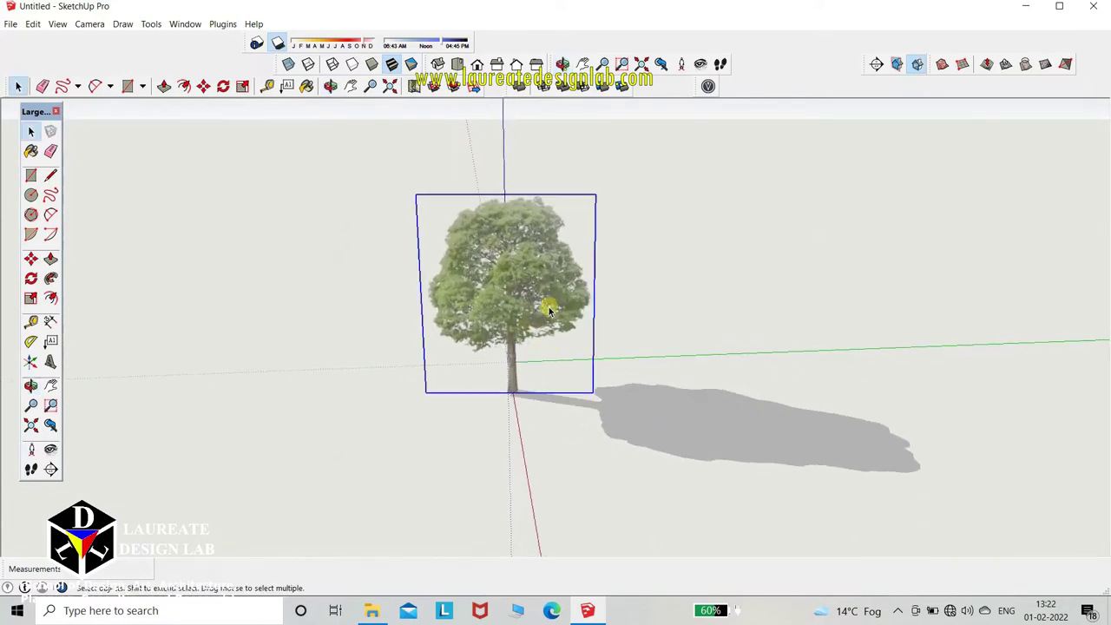
scroll(516, 390, "up", 2)
middle_click_drag(515, 390, 565, 376)
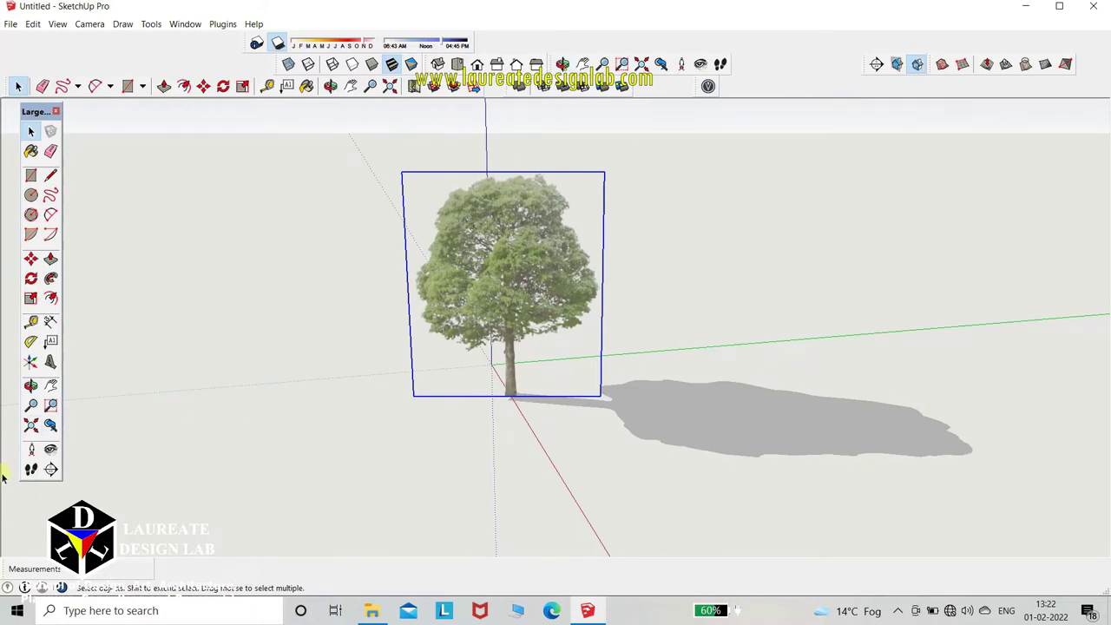
Ctrl-move copies along the green axis to make the second and third trees.
left_click(31, 259)
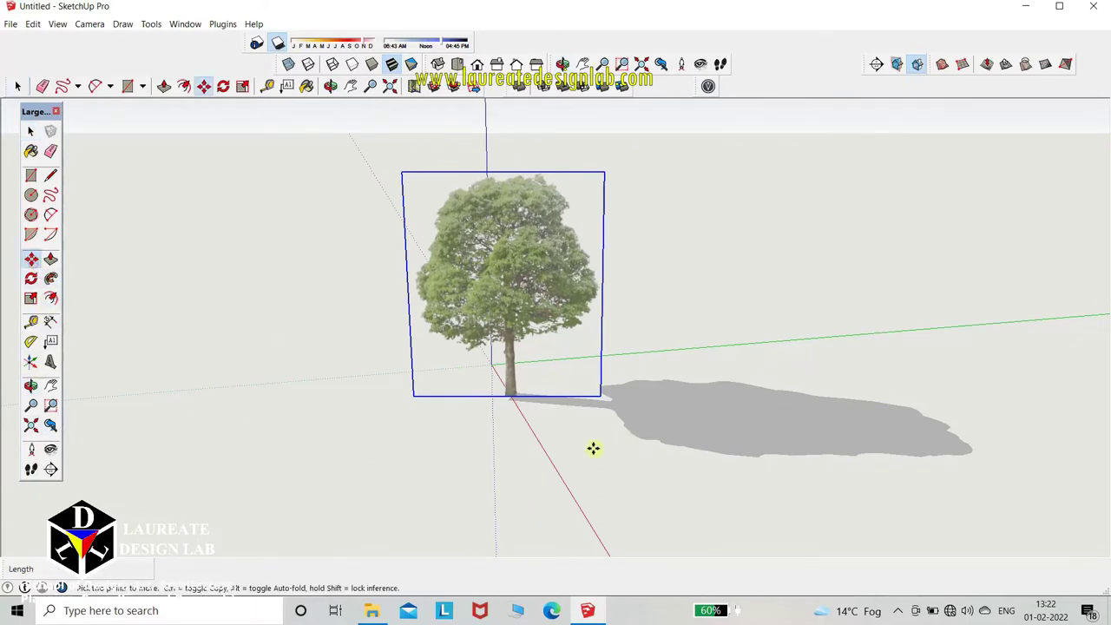
left_click(511, 437)
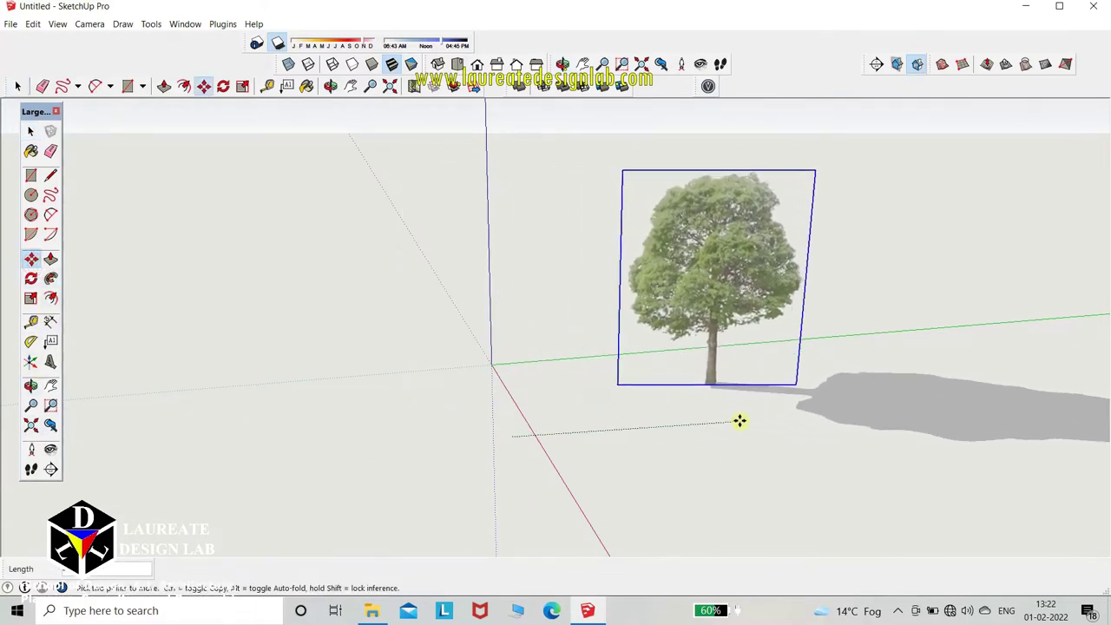
key("ctrl")
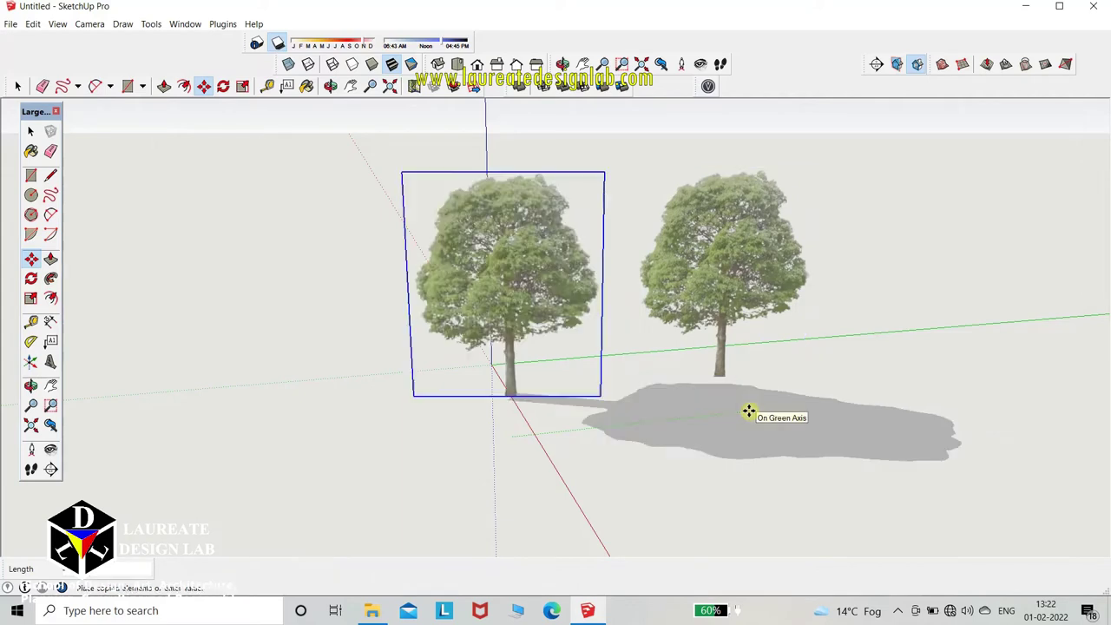
left_click(748, 411)
left_click(748, 411)
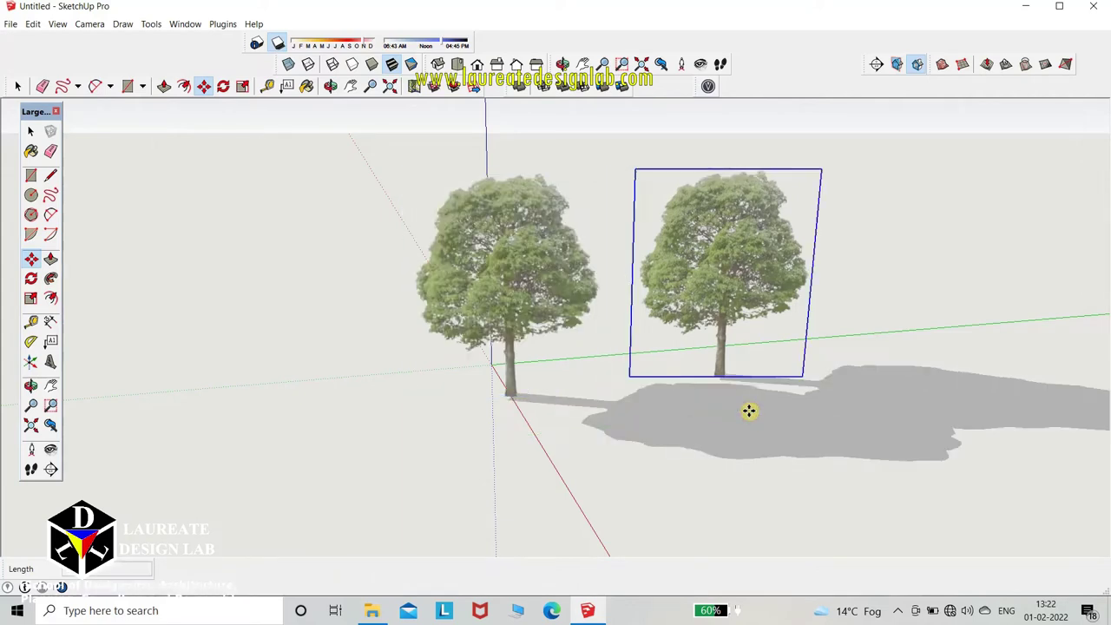
key("ctrl")
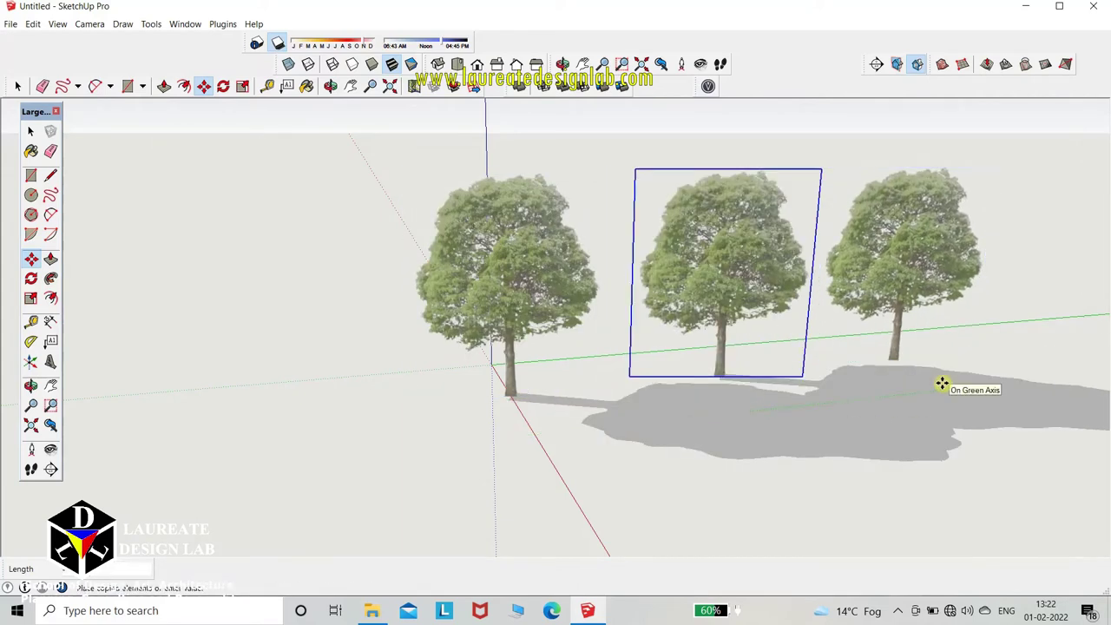
left_click(979, 382)
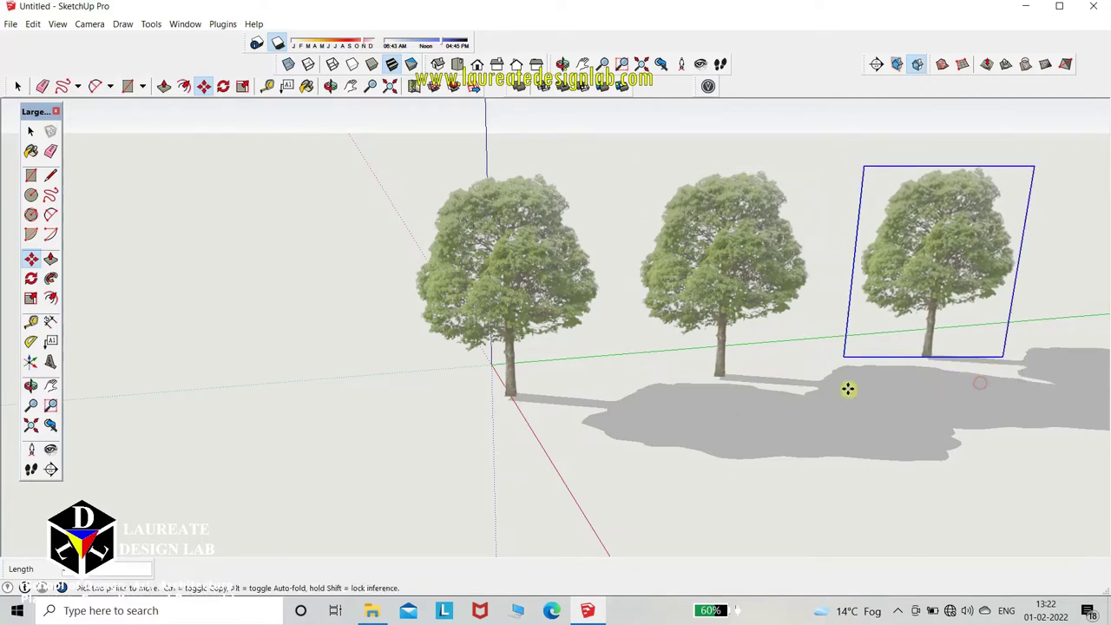
Copy the newest tree further along the green axis to make the fourth tree.
scroll(848, 387, "down", 3)
scroll(799, 399, "up", 1)
scroll(738, 402, "up", 1)
scroll(738, 402, "up", 2)
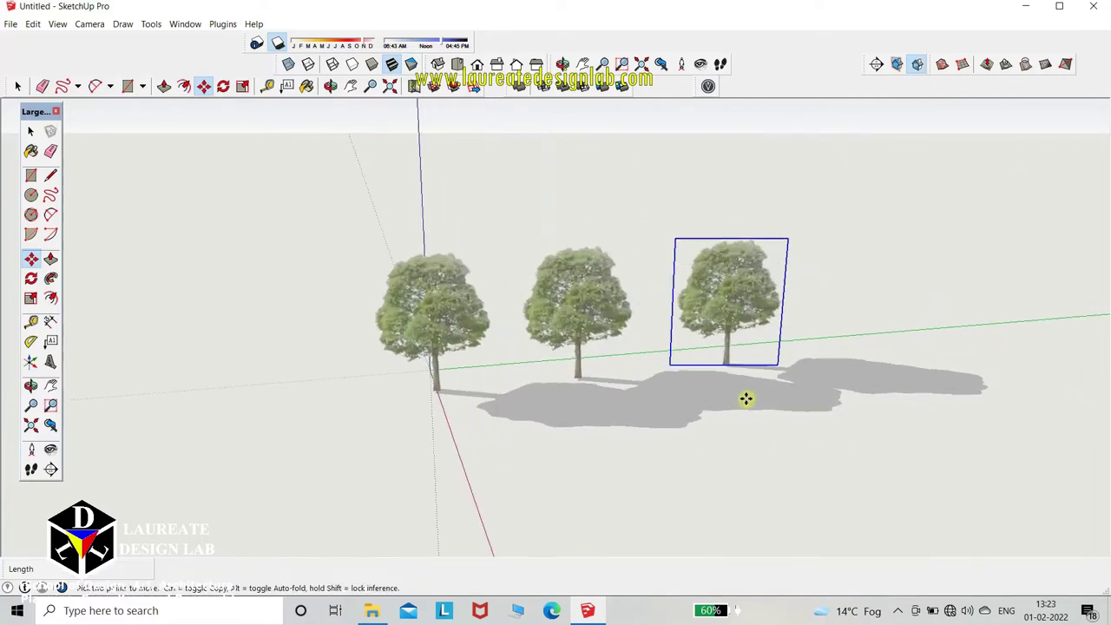
left_click(743, 395)
key("ctrl")
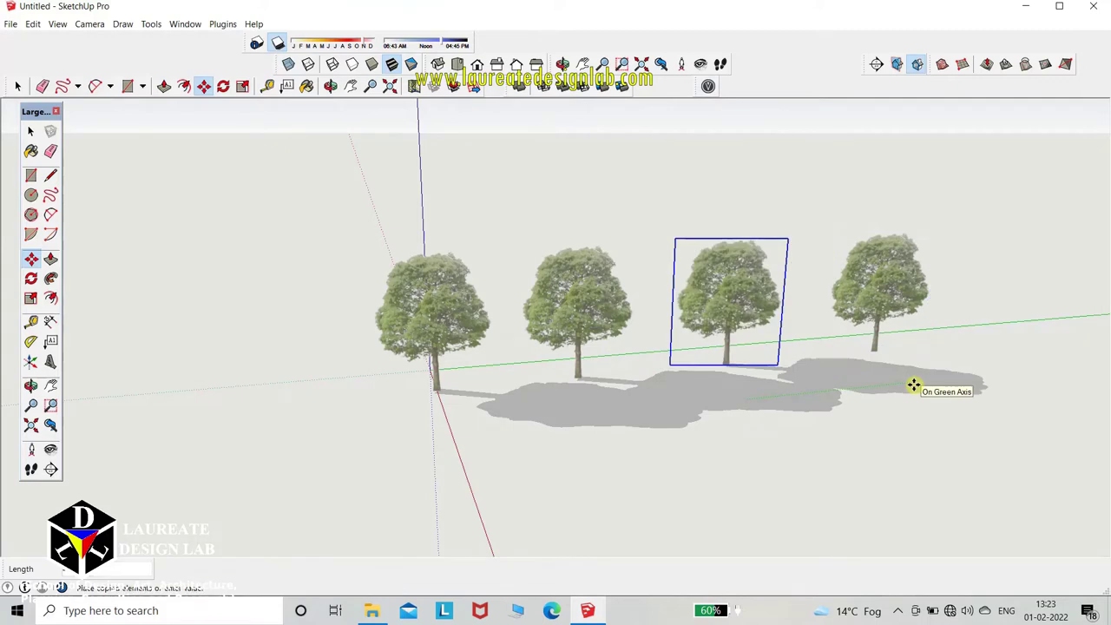
left_click(914, 385)
mouse_move(914, 385)
middle_mouse_down()
mouse_move(669, 335)
mouse_move(778, 317)
mouse_move(818, 330)
mouse_move(793, 328)
middle_mouse_up()
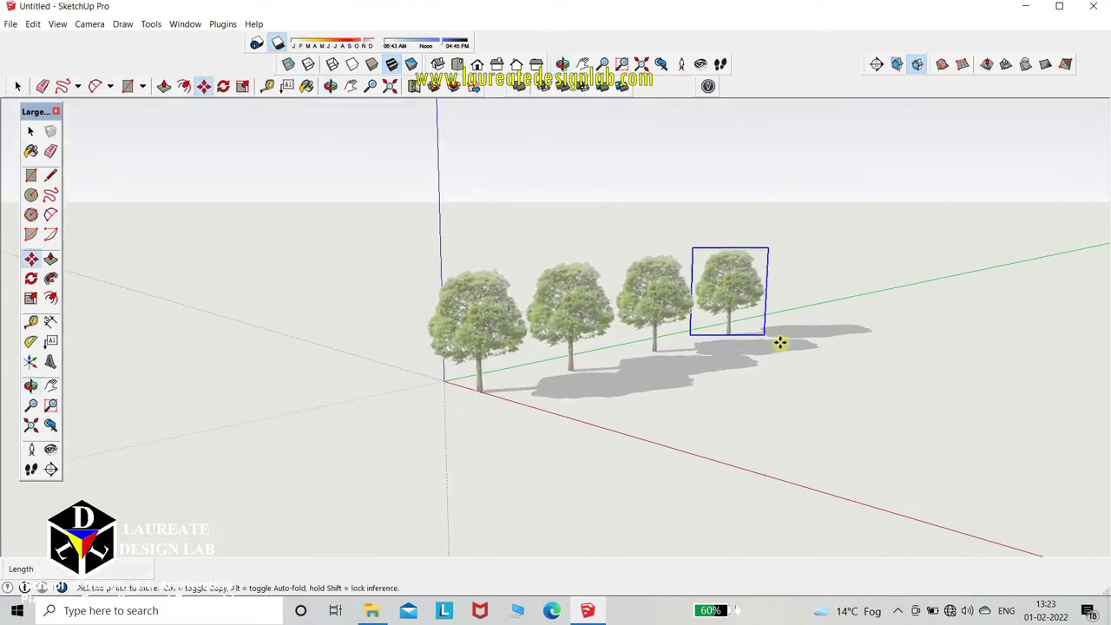
scroll(622, 287, "down", 1)
scroll(623, 288, "down", 1)
Draw a flat rectangular ground plane in front of the four trees.
left_click(30, 175)
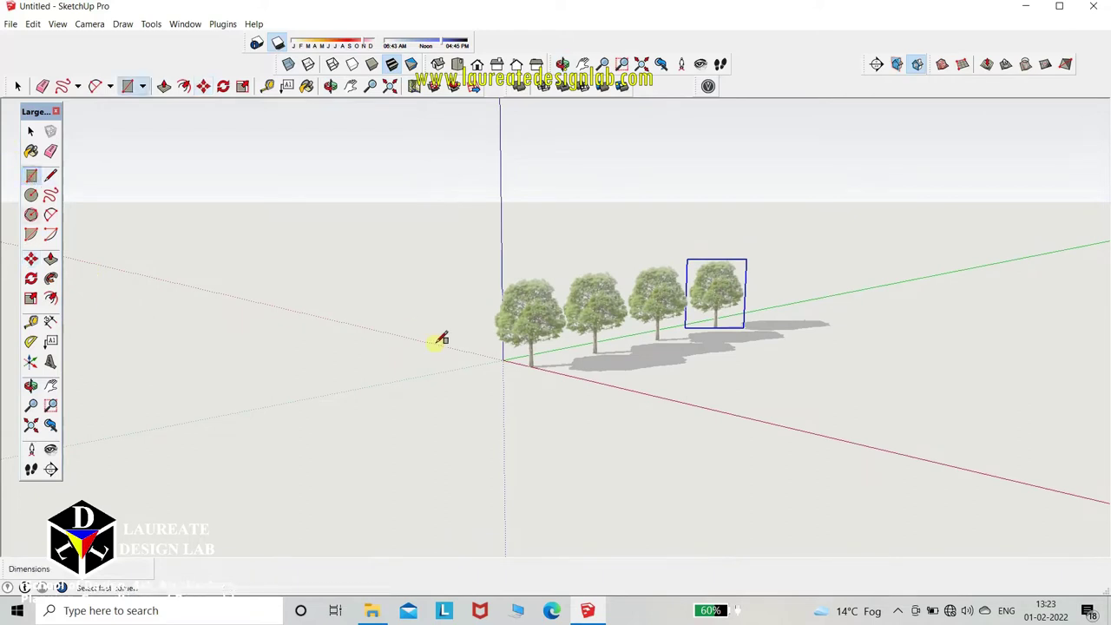
left_click(393, 402)
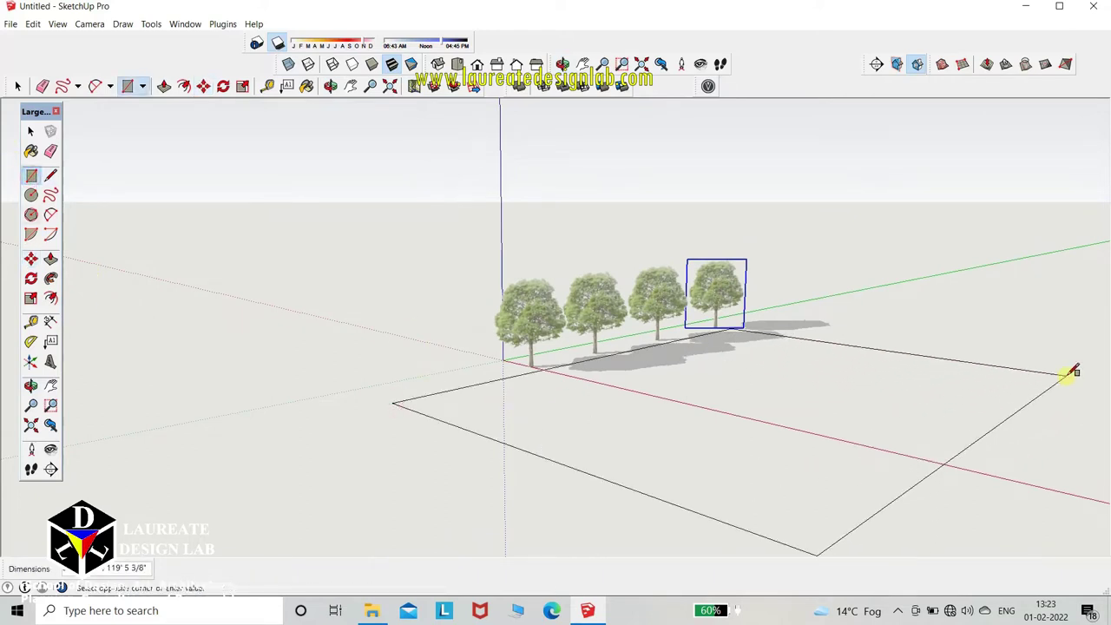
left_click(1041, 365)
middle_click_drag(863, 384, 870, 408)
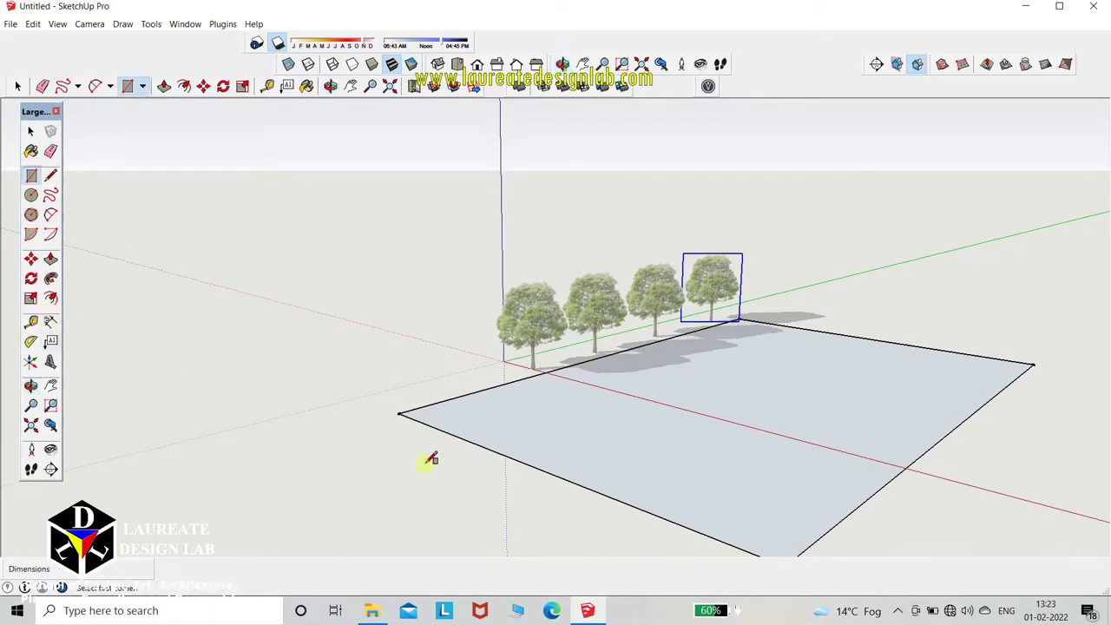
middle_click_drag(430, 459, 979, 496)
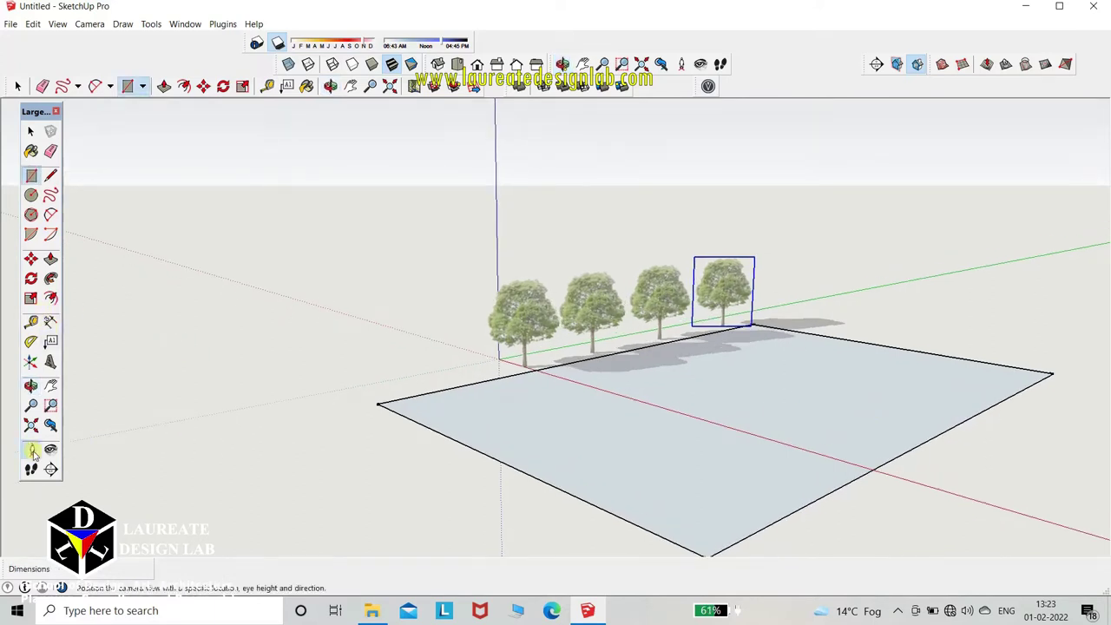
View the scene from eye level on the ground plane, walking toward the trees, then return to an overview.
left_click(31, 450)
left_click(594, 499)
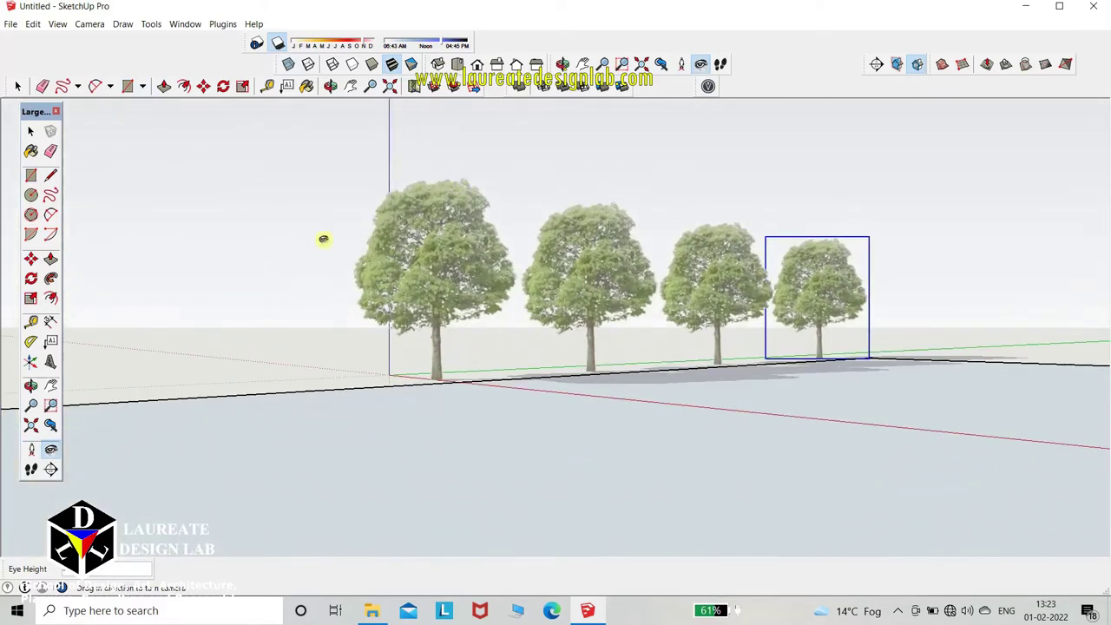
mouse_move(662, 503)
left_mouse_down()
mouse_move(650, 493)
mouse_move(652, 506)
mouse_move(714, 501)
mouse_move(618, 502)
mouse_move(669, 495)
left_mouse_up()
left_click(31, 469)
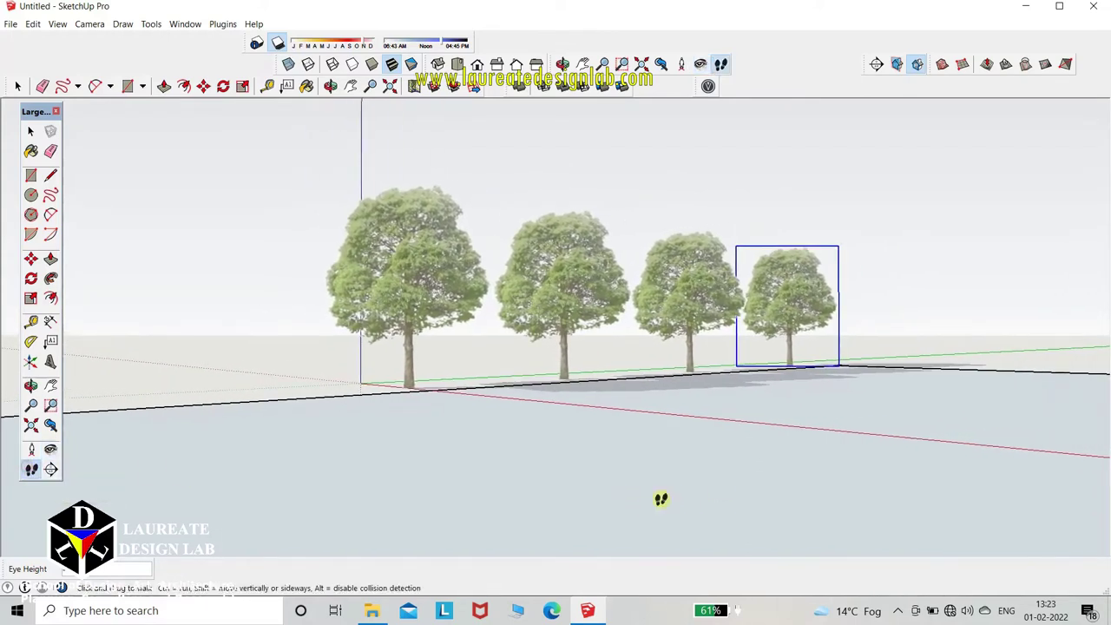
mouse_move(628, 497)
left_mouse_down()
mouse_move(659, 434)
mouse_move(707, 421)
left_mouse_up()
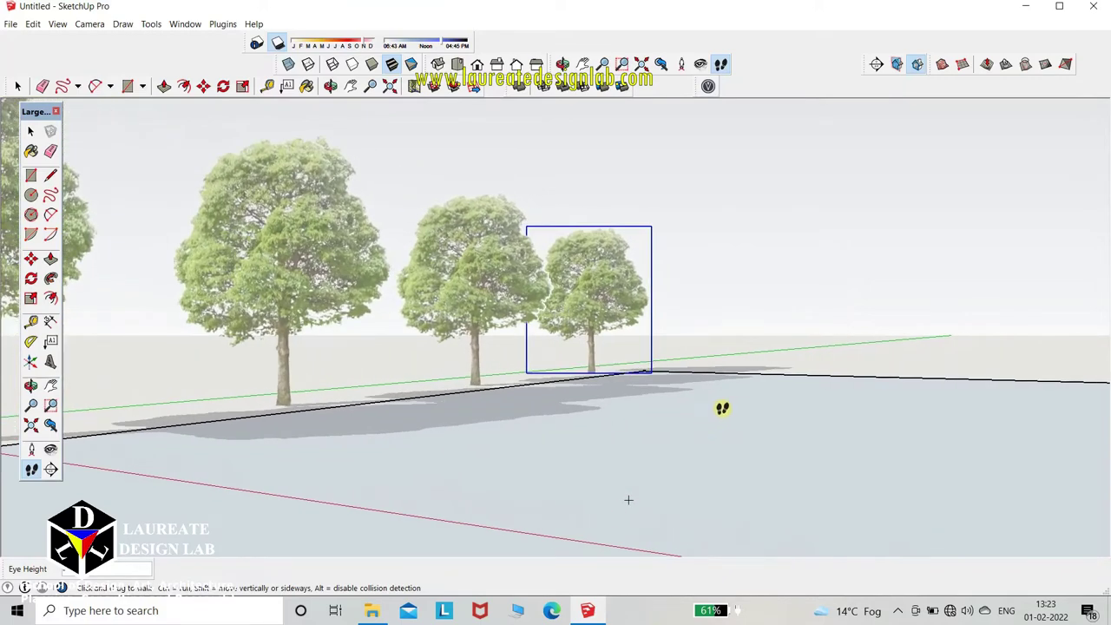
left_click(642, 63)
key("o")
mouse_move(558, 255)
left_mouse_down()
mouse_move(569, 337)
mouse_move(509, 347)
mouse_move(1036, 329)
mouse_move(999, 320)
left_mouse_up()
left_click(31, 175)
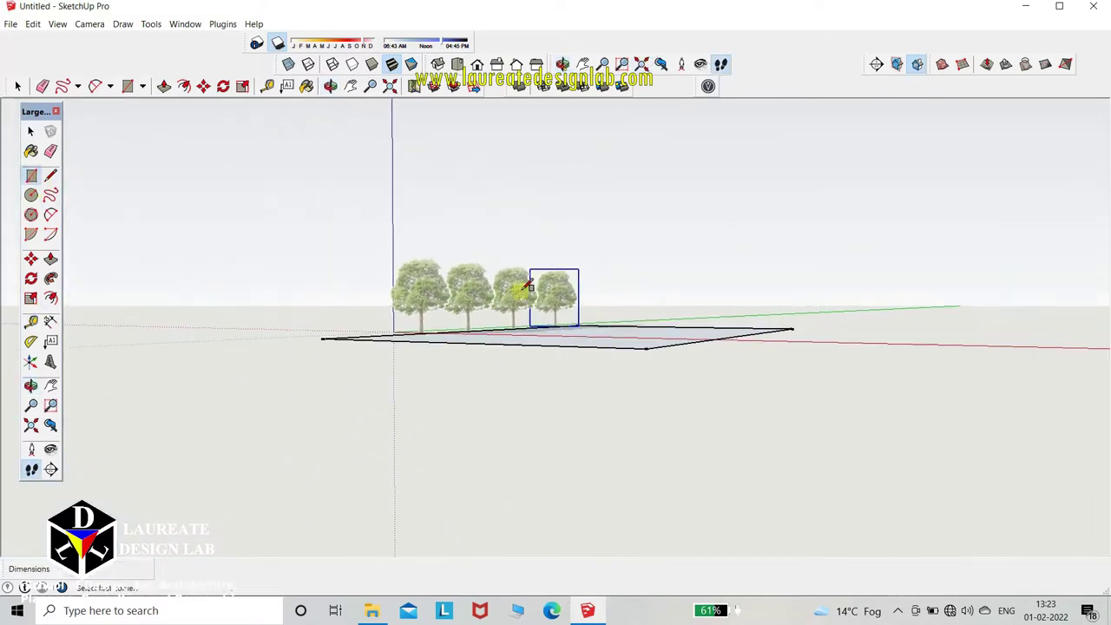
Draw an upright rectangular panel on the red axis for the vase.
left_click(834, 343)
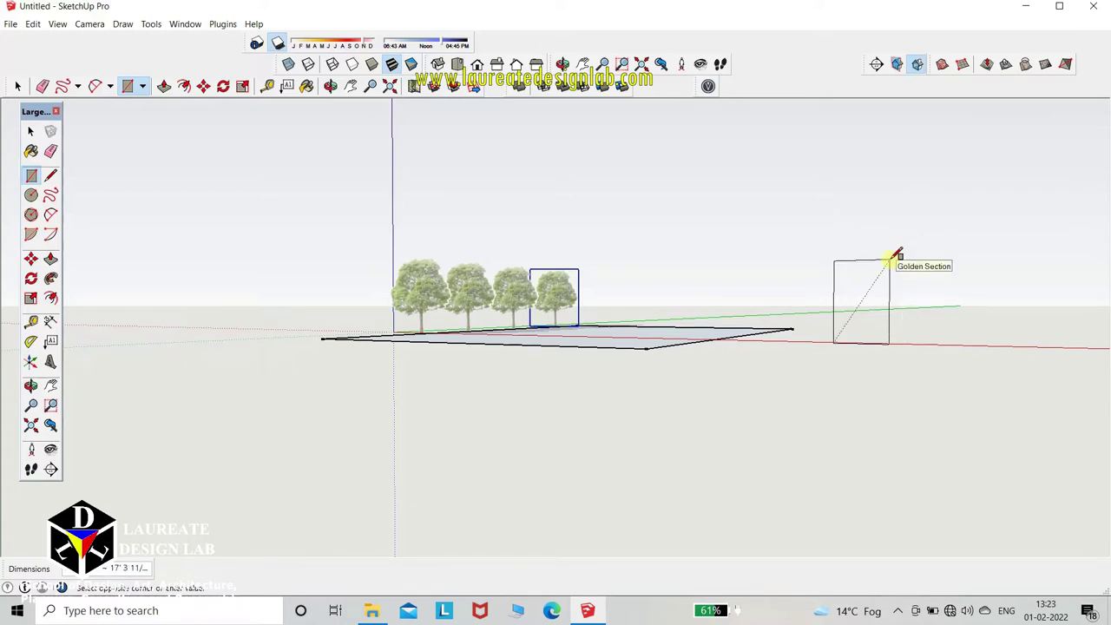
left_click(896, 254)
mouse_move(895, 318)
middle_mouse_down()
mouse_move(880, 389)
mouse_move(910, 402)
mouse_move(910, 419)
middle_mouse_up()
scroll(861, 412, "up", 3)
scroll(863, 411, "up", 1)
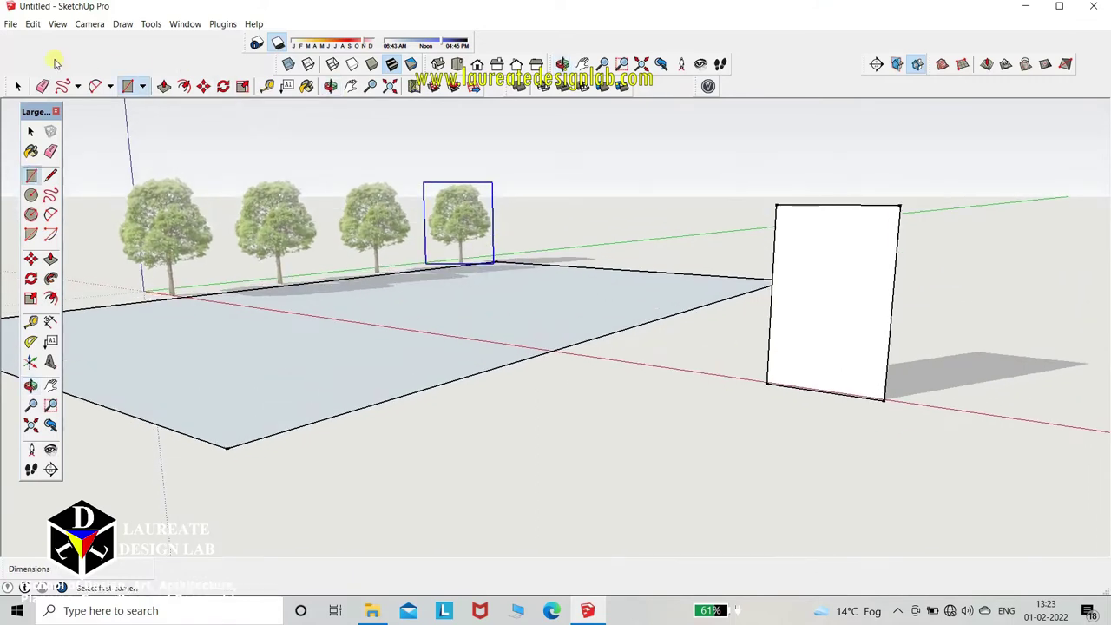
Import the VASE-1 image as a texture, anchored at the panel's bottom-left corner.
left_click(12, 24)
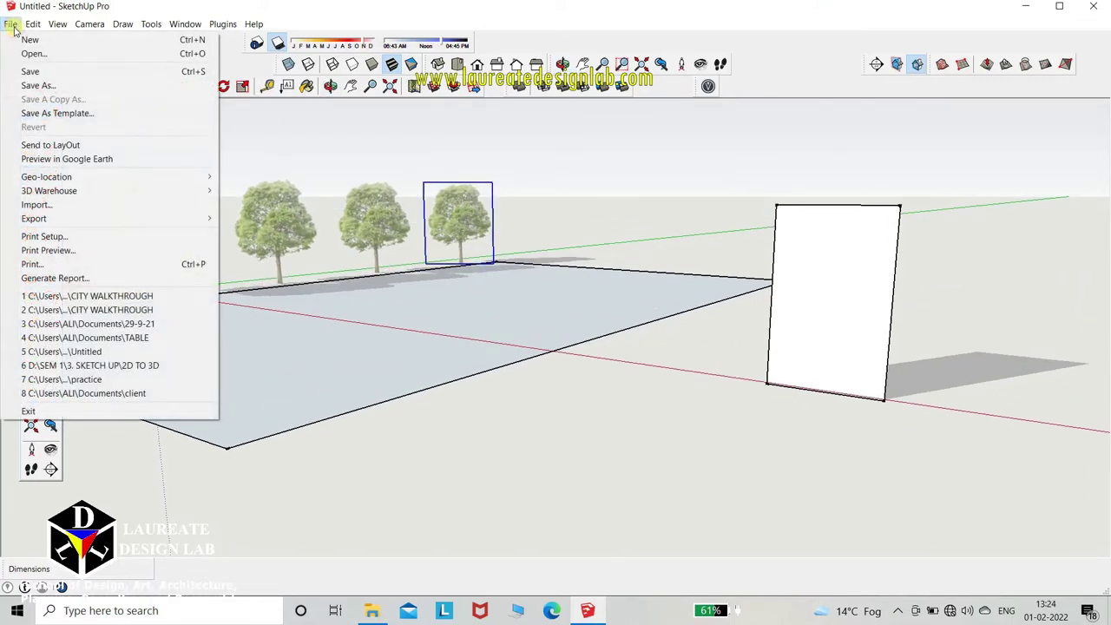
left_click(37, 204)
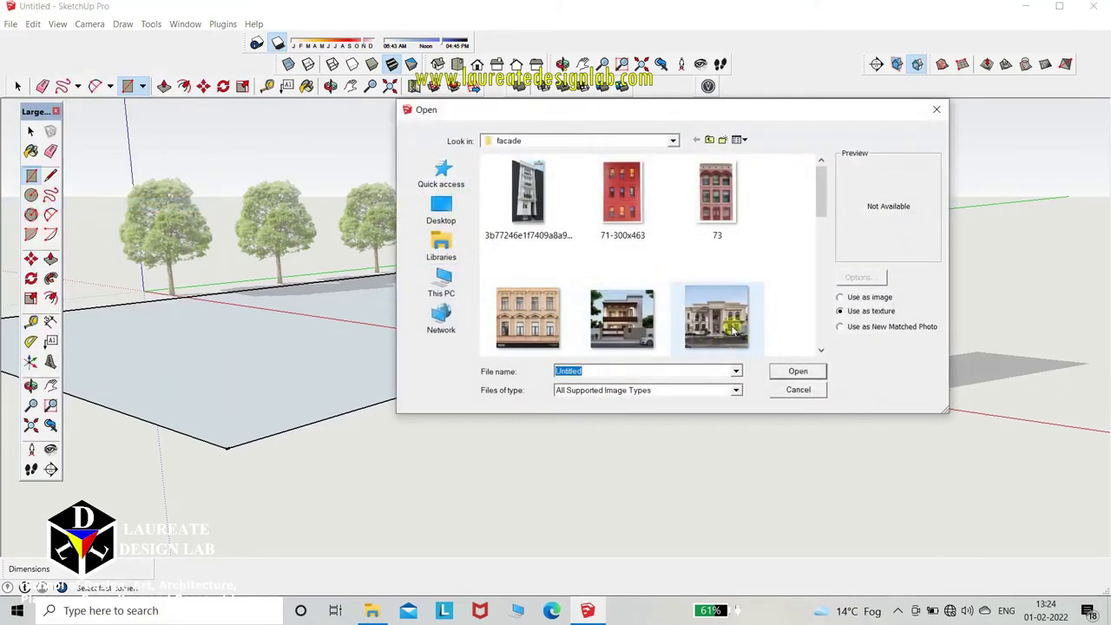
left_click(733, 328)
scroll(695, 321, "down", 5)
left_click(625, 321)
double_click(625, 323)
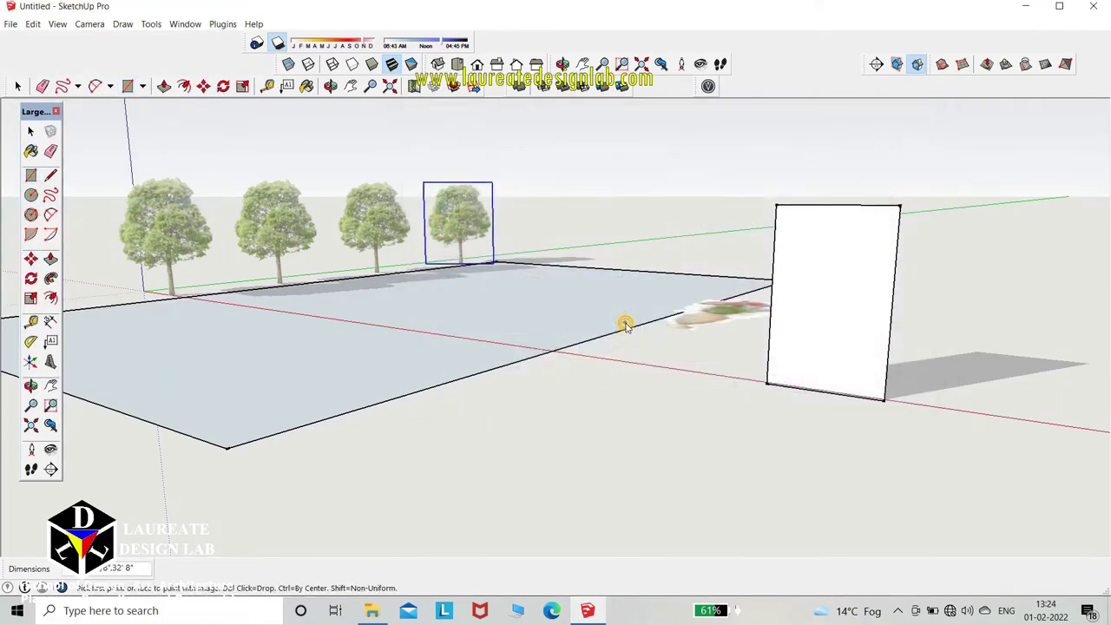
left_click(768, 380)
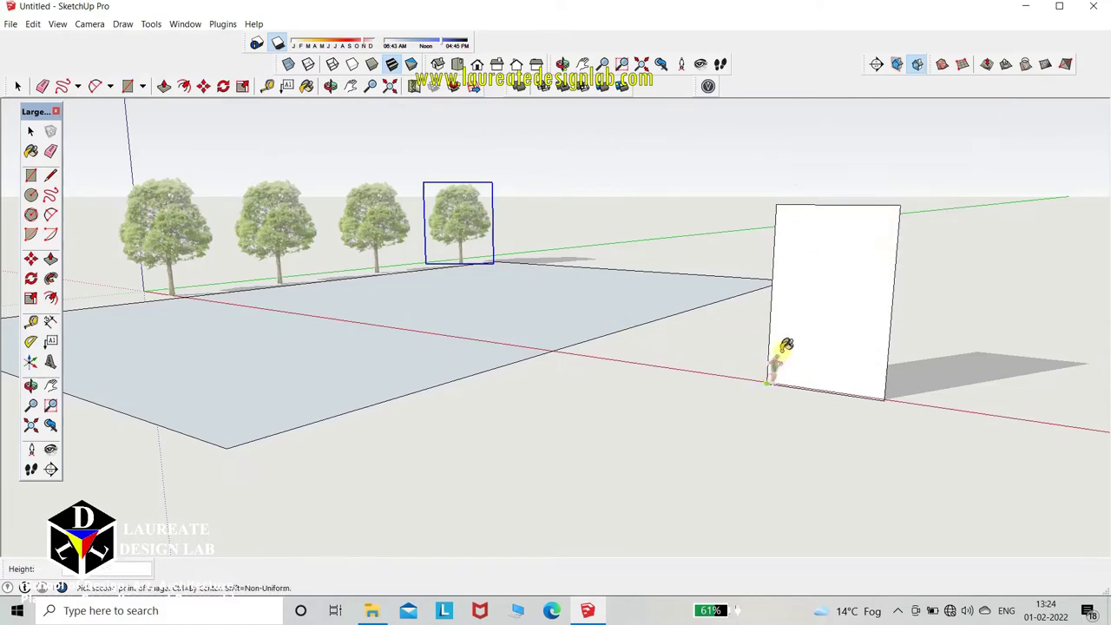
left_click(875, 250)
Move the panel's right edge left so it fits one vase.
key("r")
scroll(842, 347, "up", 3)
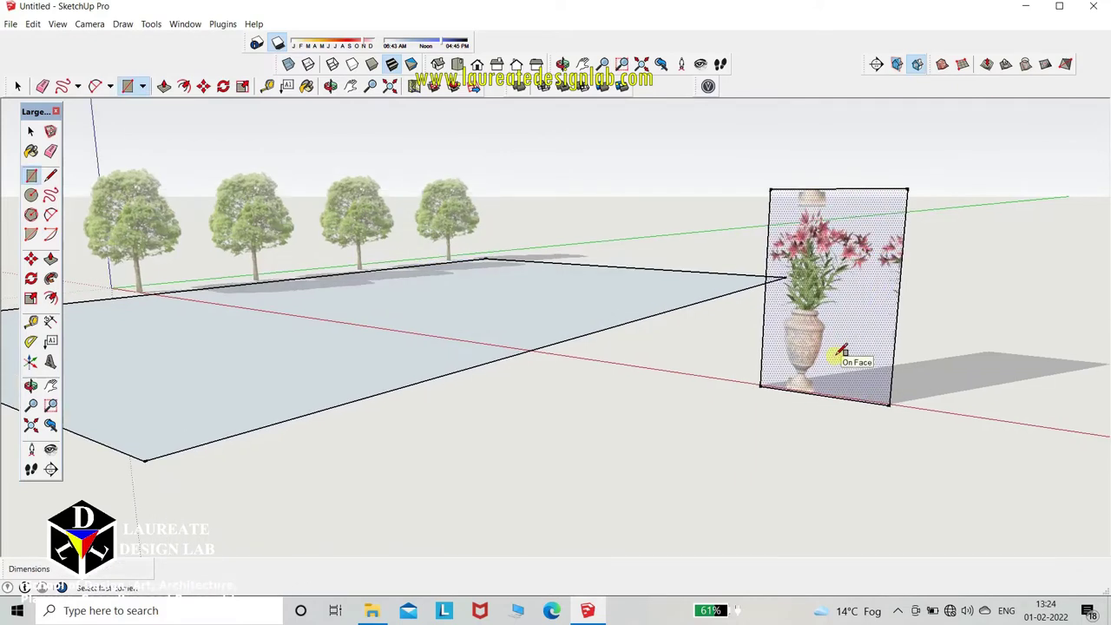
left_click(30, 131)
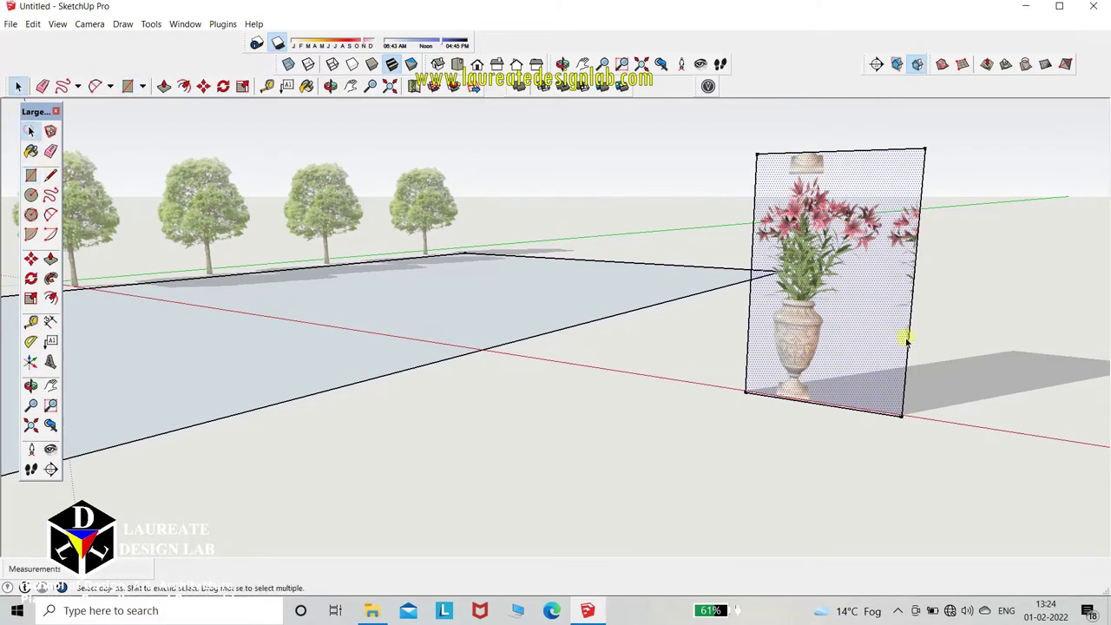
left_click(910, 326)
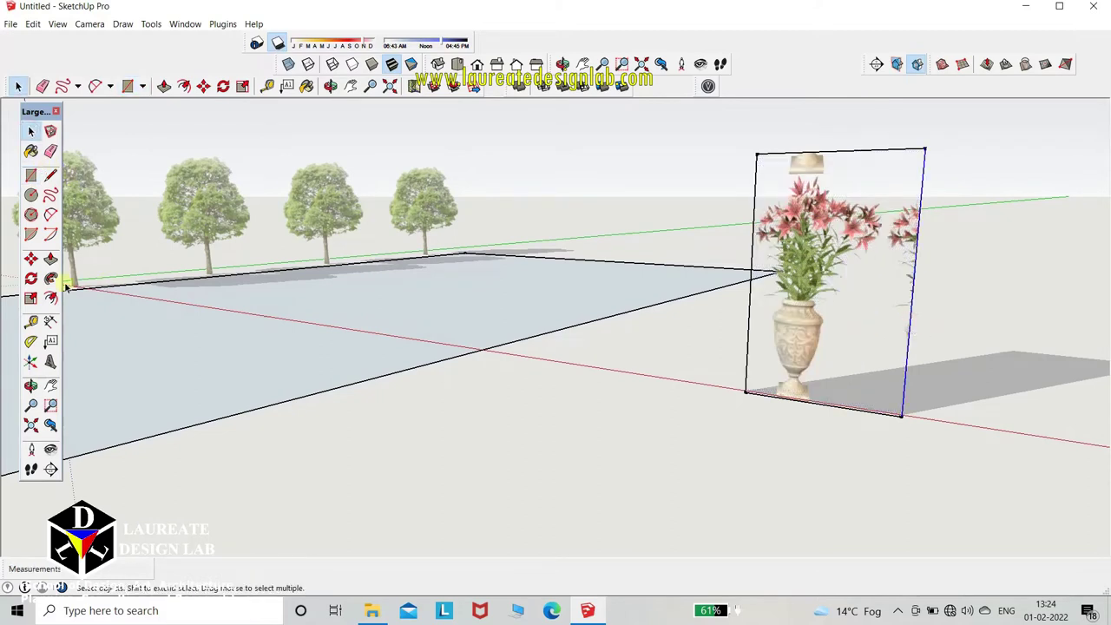
left_click(31, 259)
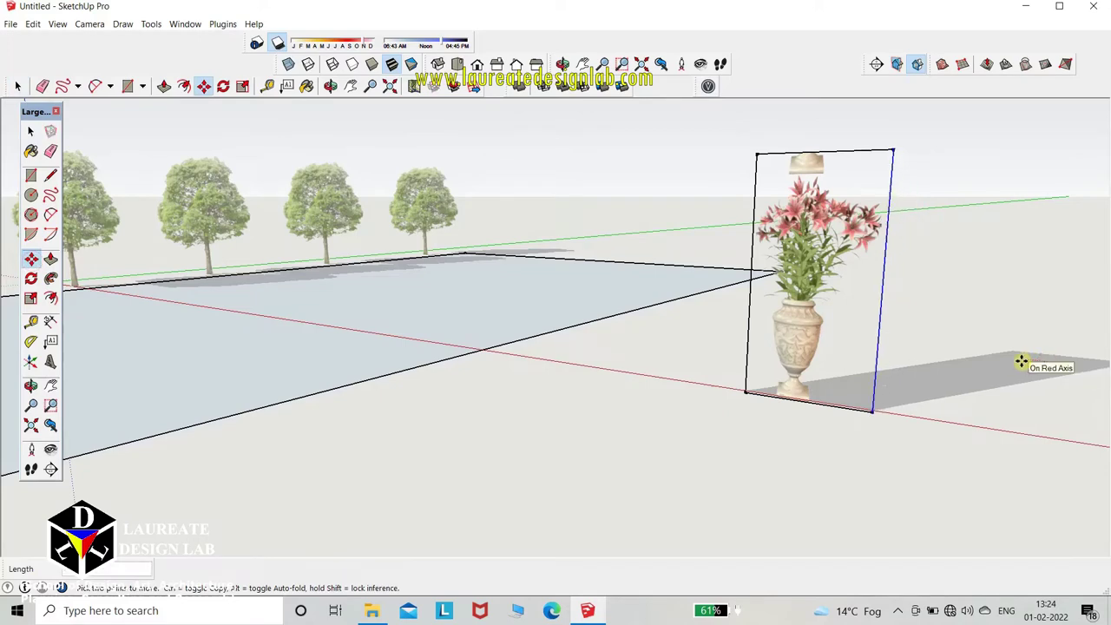
left_click(1021, 360)
scroll(734, 299, "up", 2)
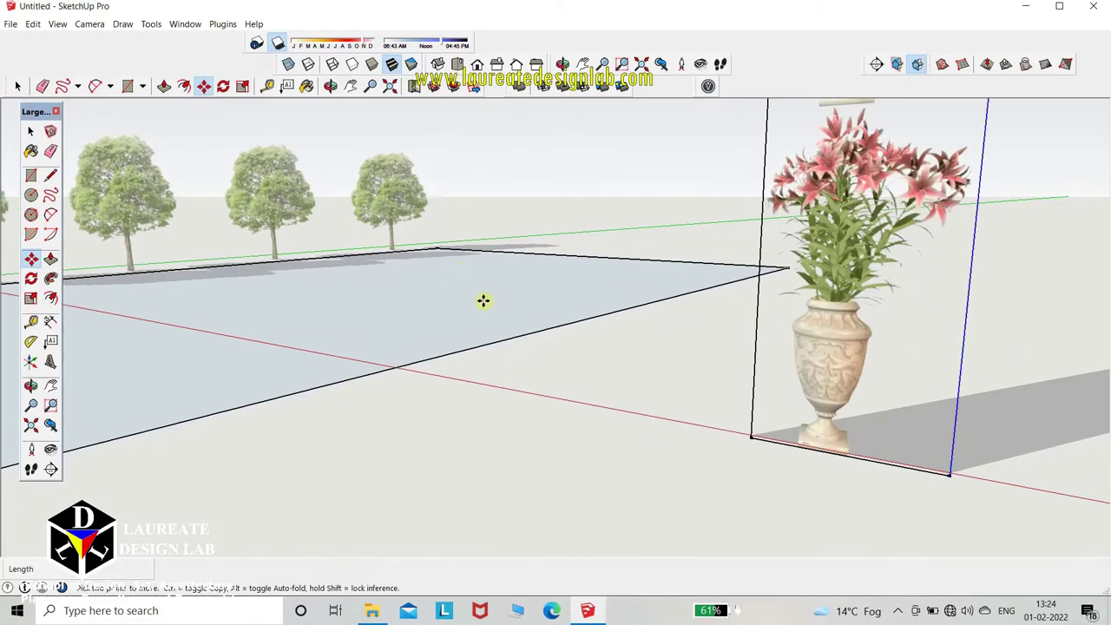
Nudge the vase cutout's side edge along the red axis.
middle_click_drag(484, 301, 503, 313)
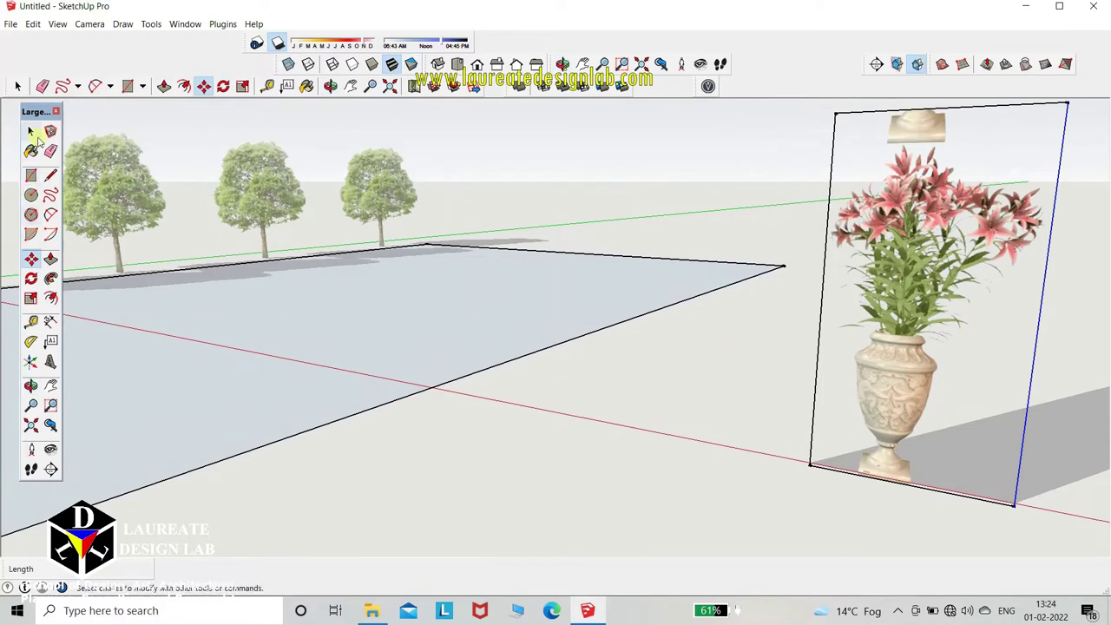
left_click(30, 131)
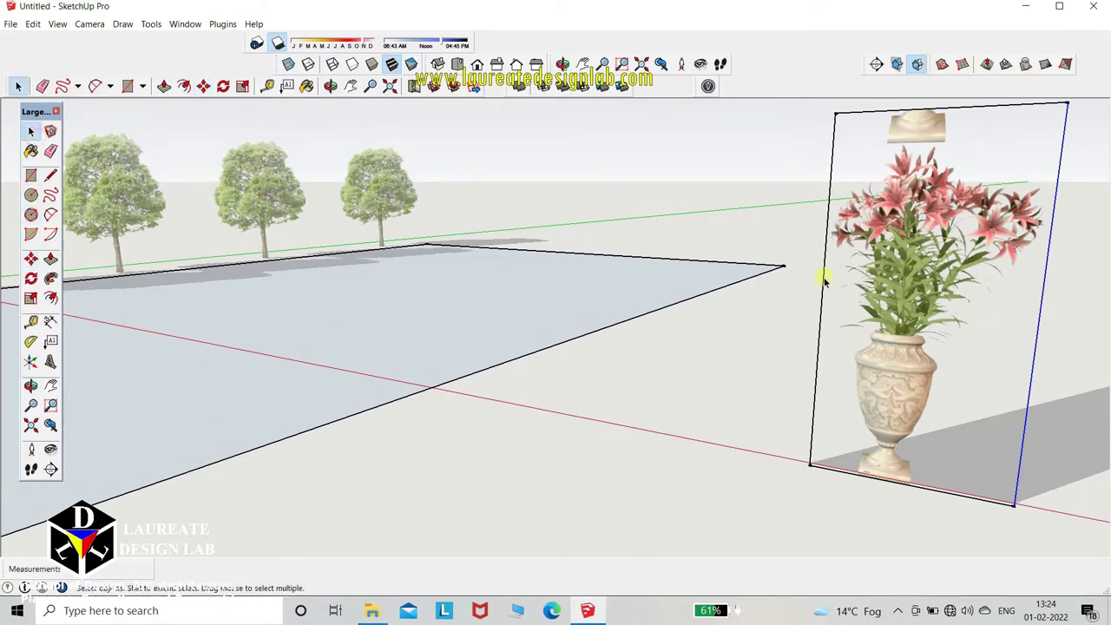
left_click(30, 258)
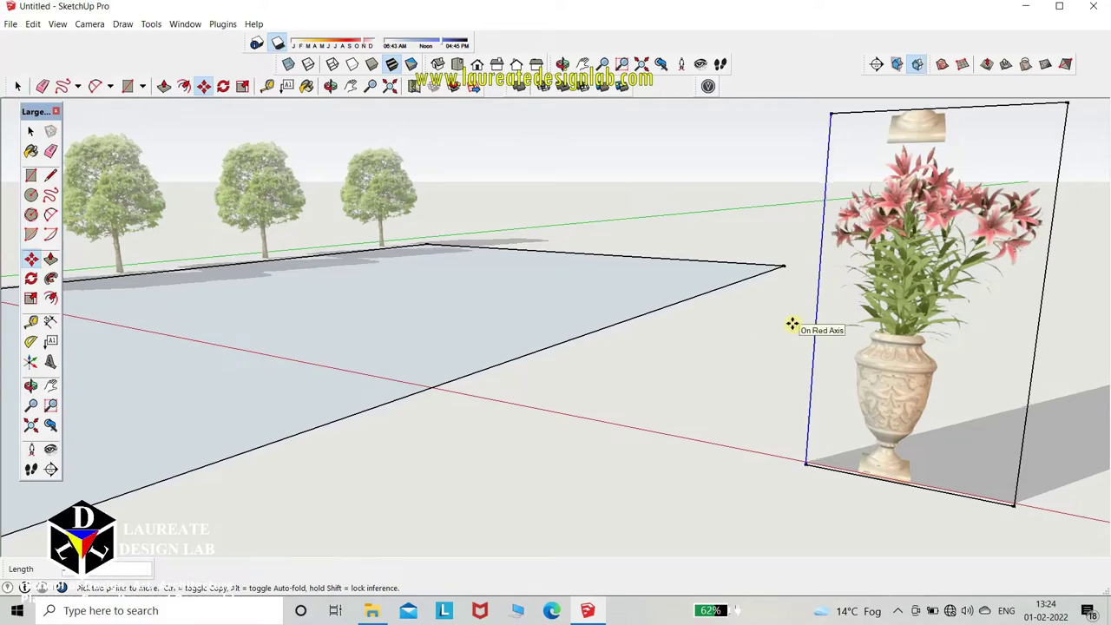
left_click(792, 324)
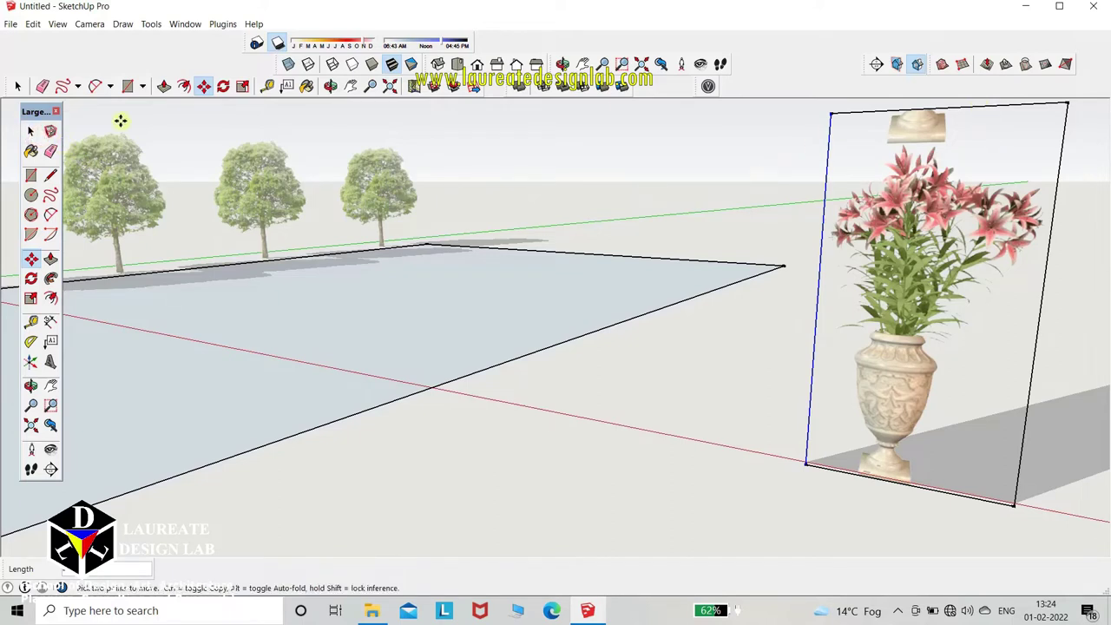
Move the cutout's top edge down the blue axis to just above the lily blooms.
left_click(31, 131)
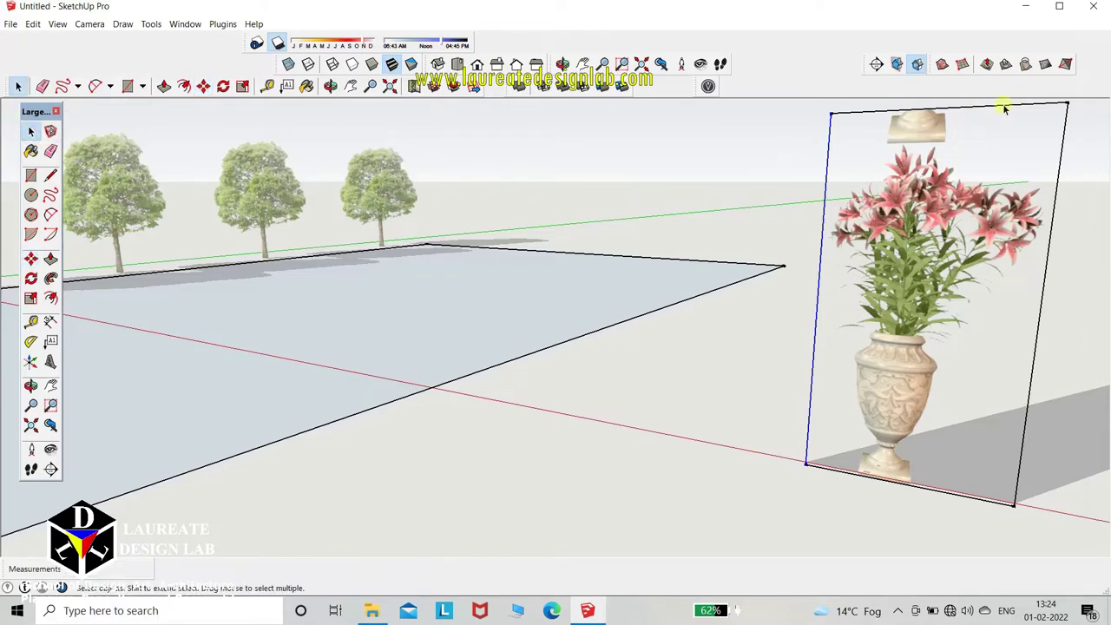
left_click(30, 258)
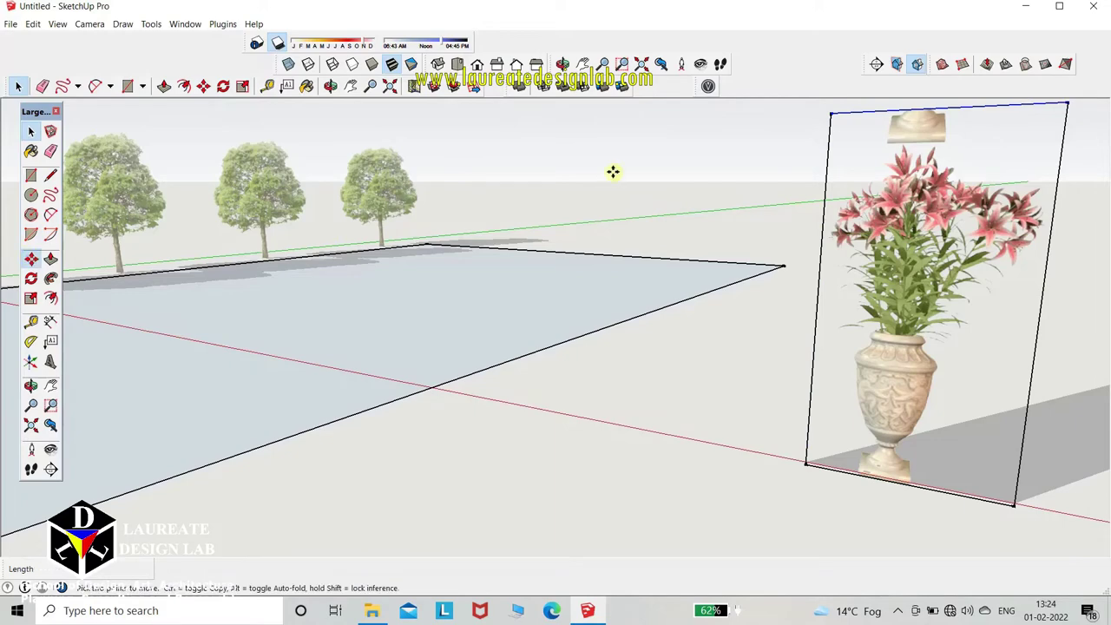
left_click(782, 150)
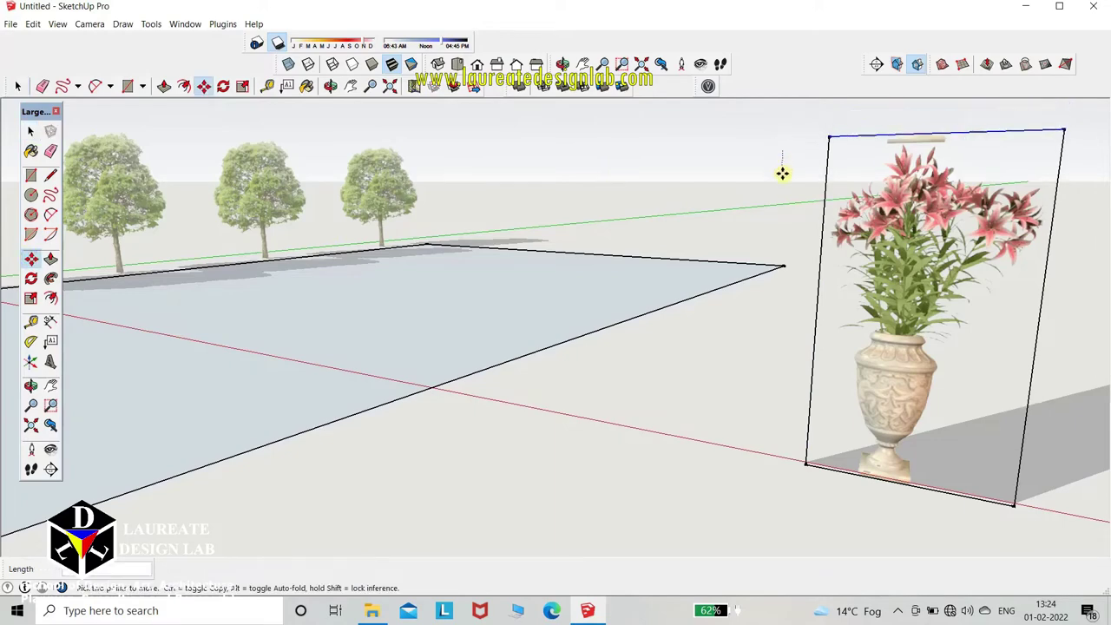
scroll(498, 216, "down", 3)
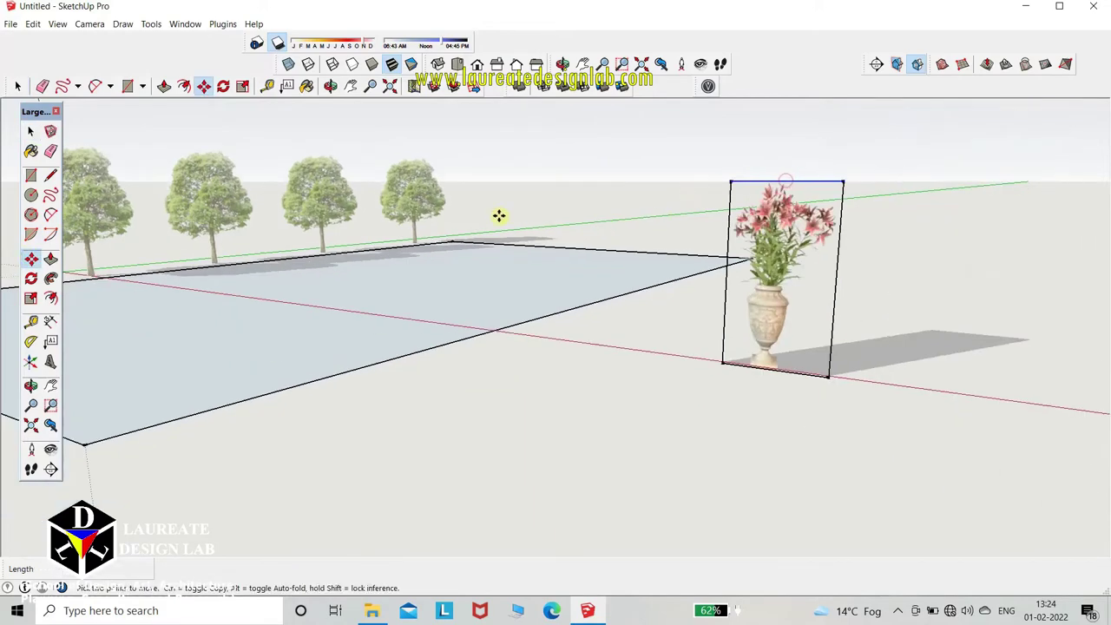
scroll(499, 216, "down", 2)
scroll(655, 258, "up", 3)
scroll(653, 256, "up", 2)
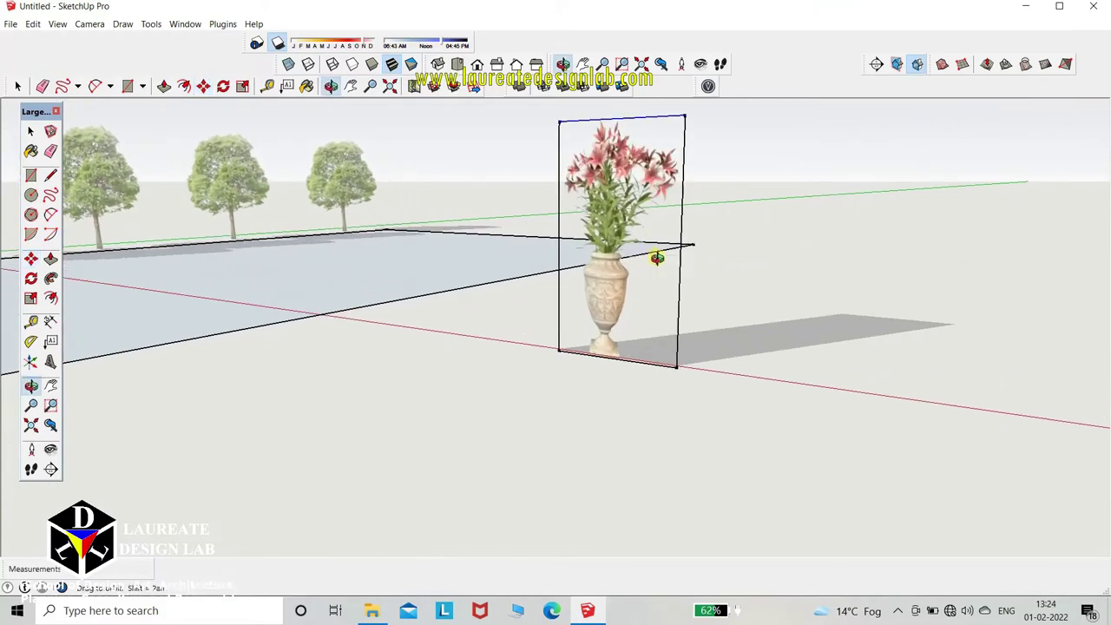
scroll(660, 256, "up", 1)
left_click(29, 131)
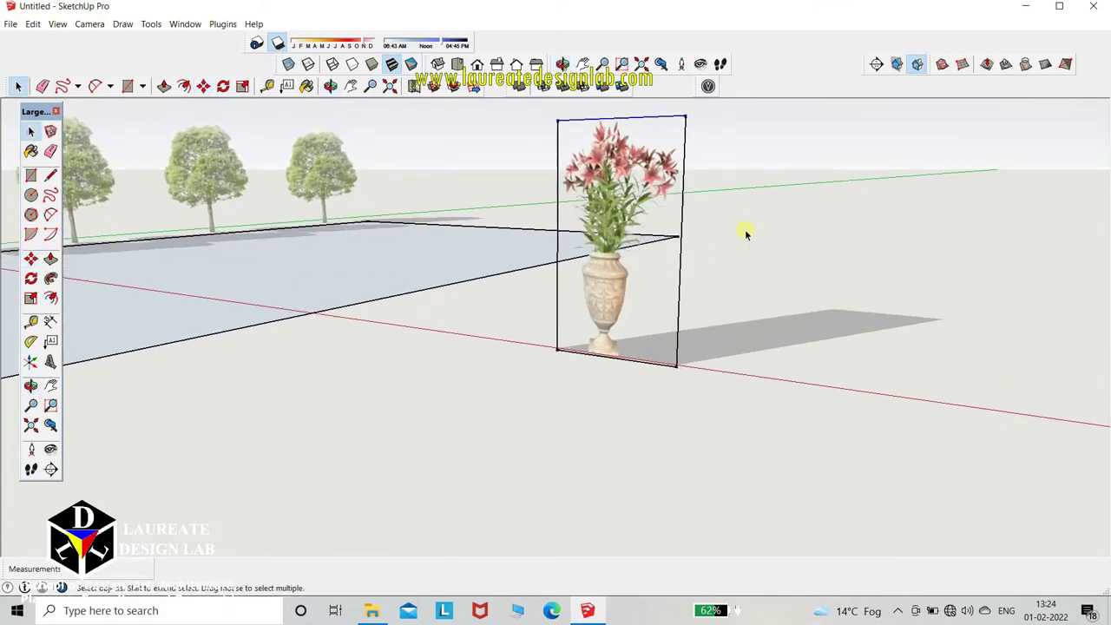
scroll(626, 240, "up", 2)
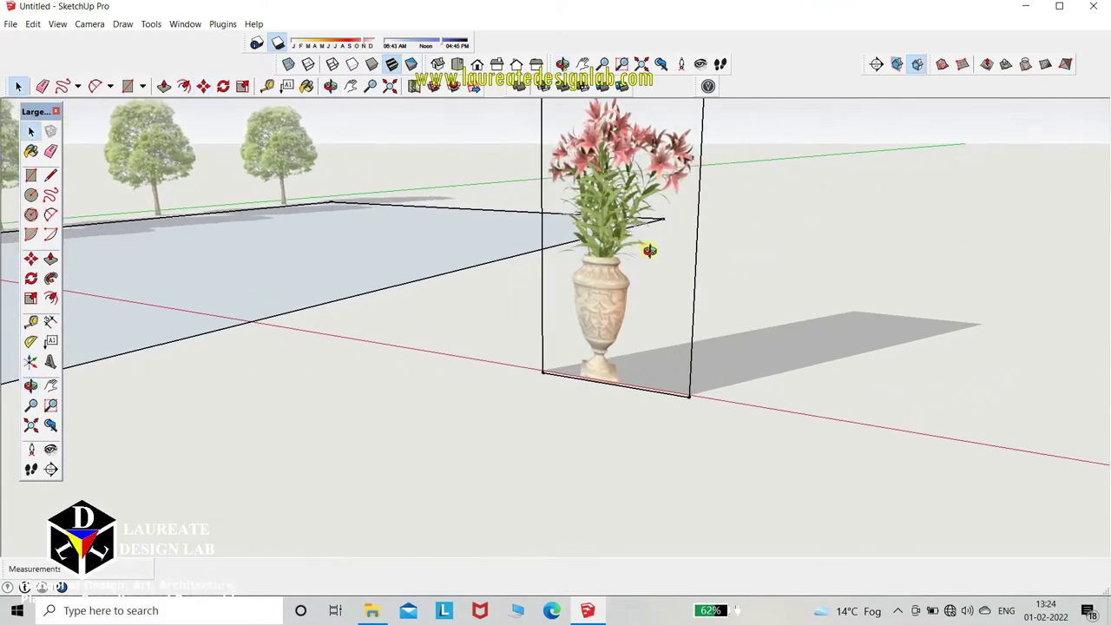
scroll(659, 348, "down", 3)
scroll(674, 422, "up", 2)
mouse_move(673, 423)
middle_mouse_down()
mouse_move(726, 341)
mouse_move(749, 332)
middle_mouse_up()
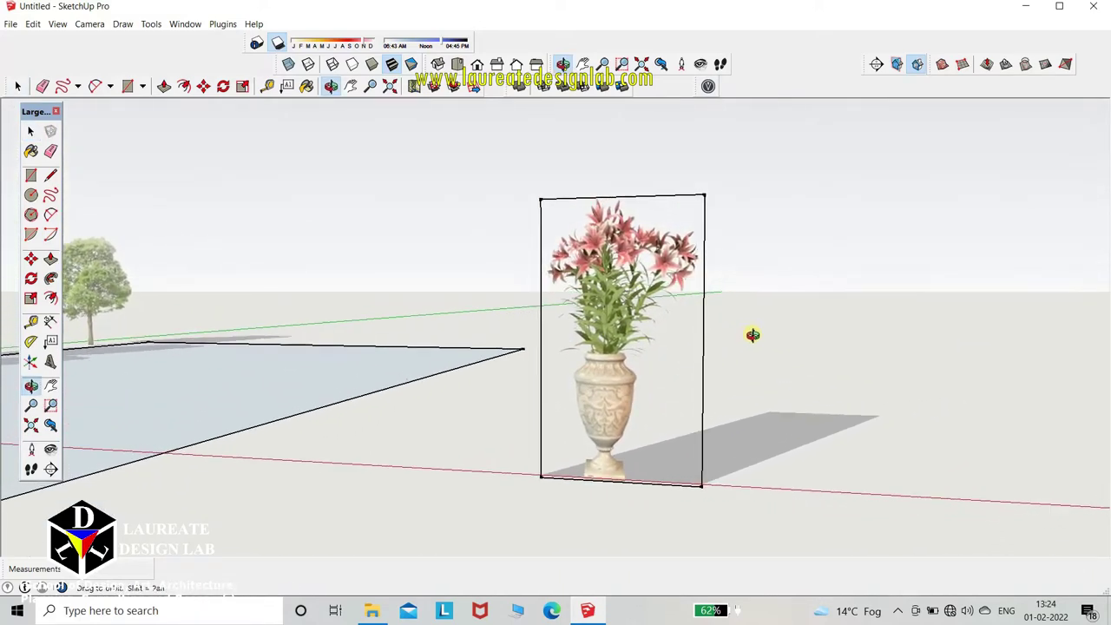
Begin a freehand outline at the panel's bottom edge, up the vase's right side.
left_click(50, 195)
scroll(639, 486, "up", 1)
scroll(637, 460, "up", 1)
scroll(631, 477, "up", 2)
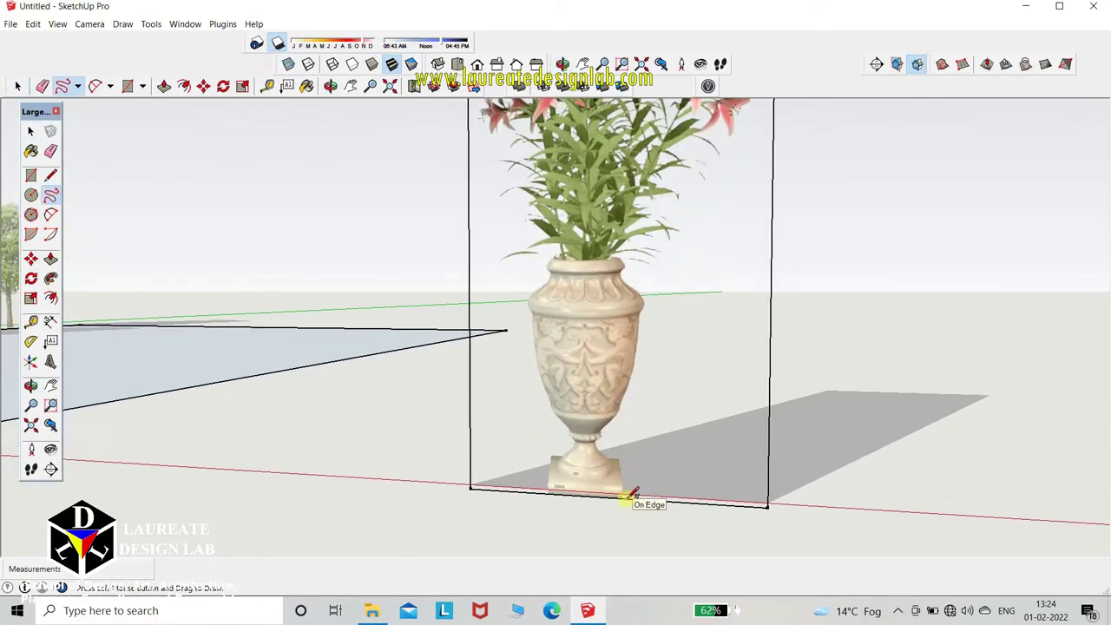
left_click_drag(625, 492, 616, 450)
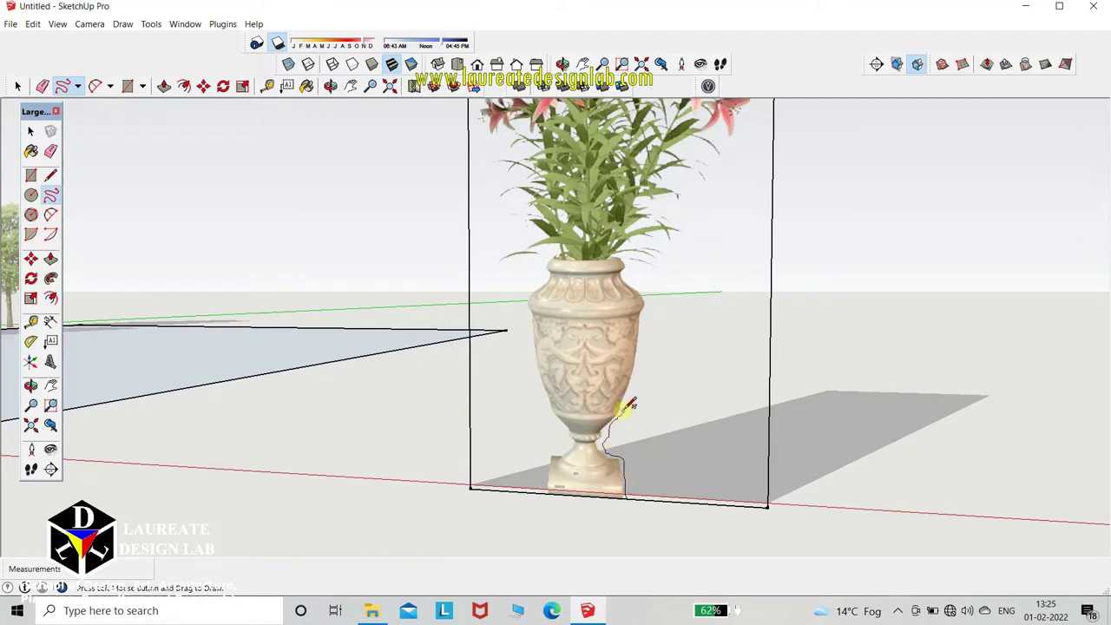
left_click_drag(626, 385, 643, 336)
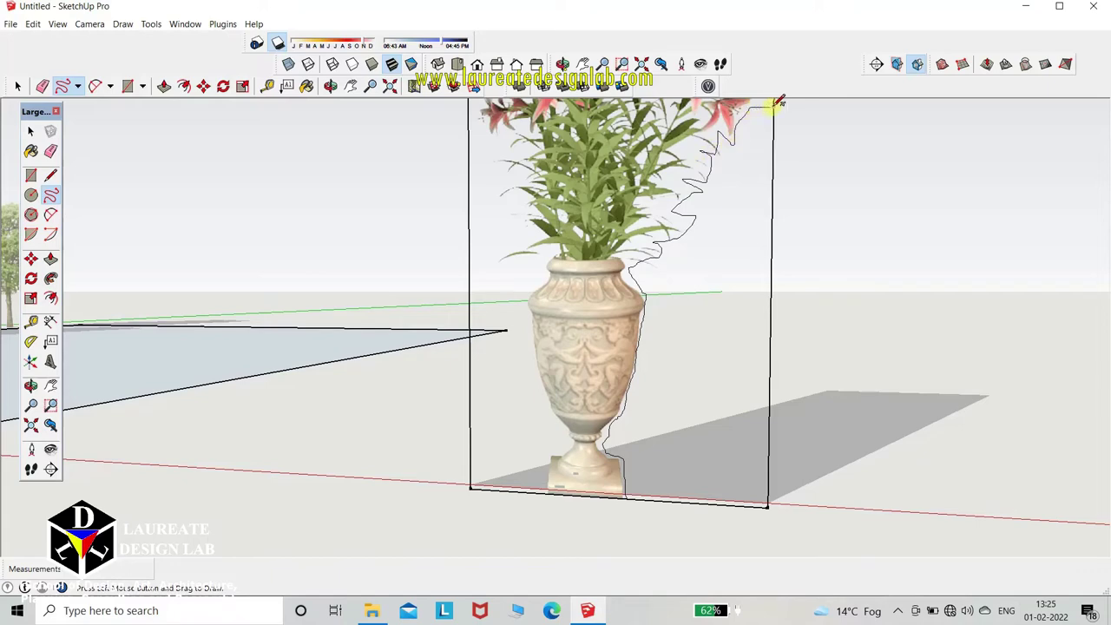
scroll(672, 540, "down", 2)
scroll(749, 301, "up", 3)
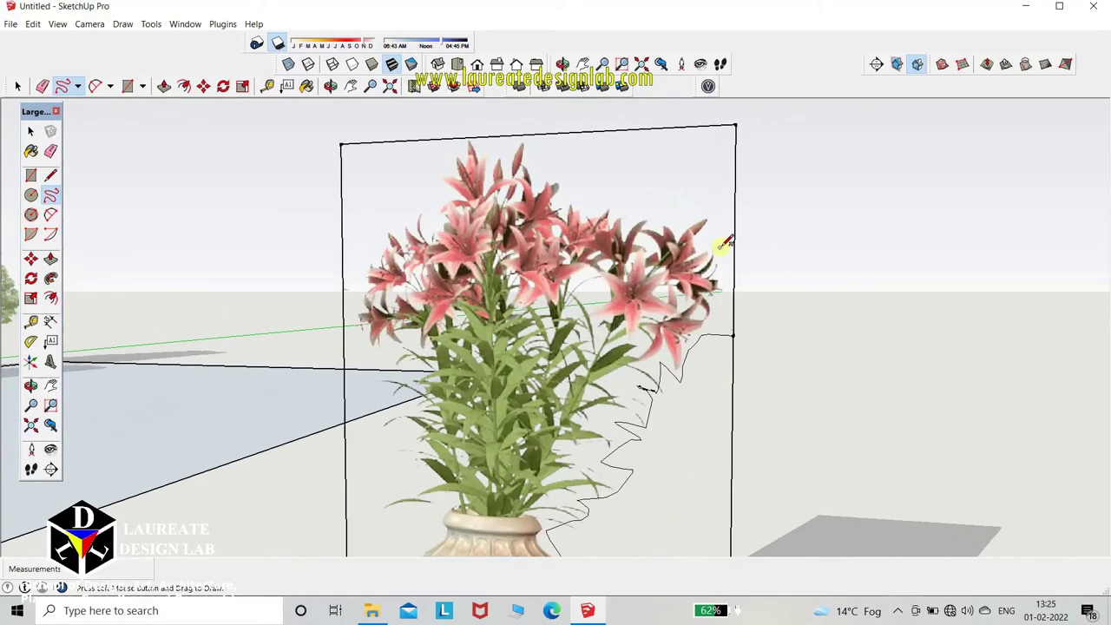
scroll(768, 254, "down", 2)
scroll(616, 417, "down", 2)
scroll(627, 496, "up", 1)
scroll(626, 496, "up", 2)
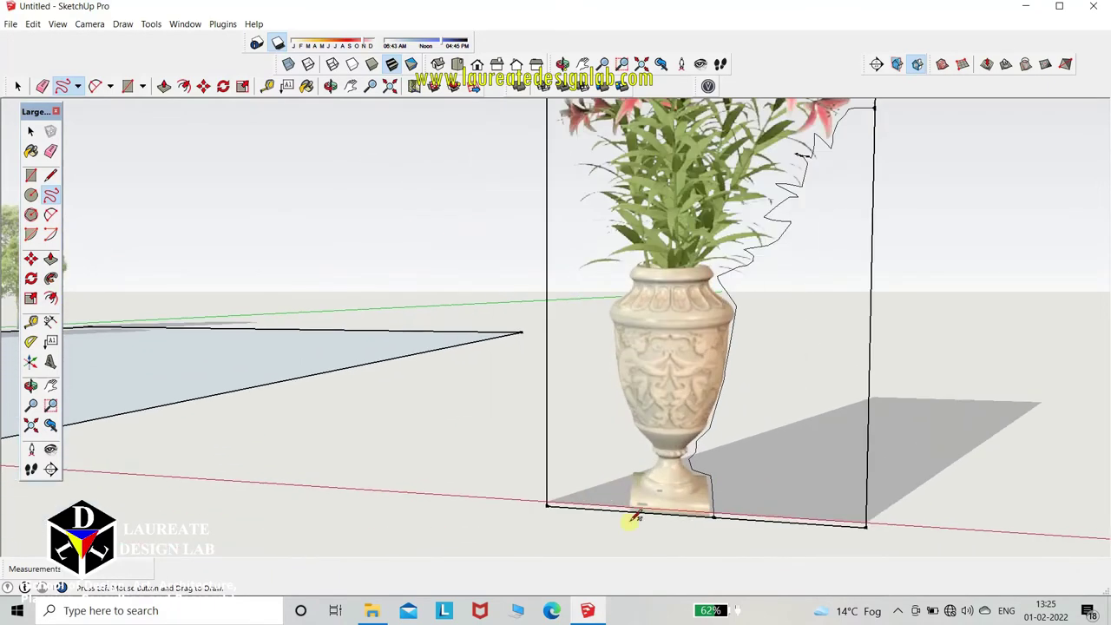
scroll(629, 496, "up", 1)
Trace up the vase's left side and past the plant to the frame edge.
left_click_drag(631, 498, 634, 467)
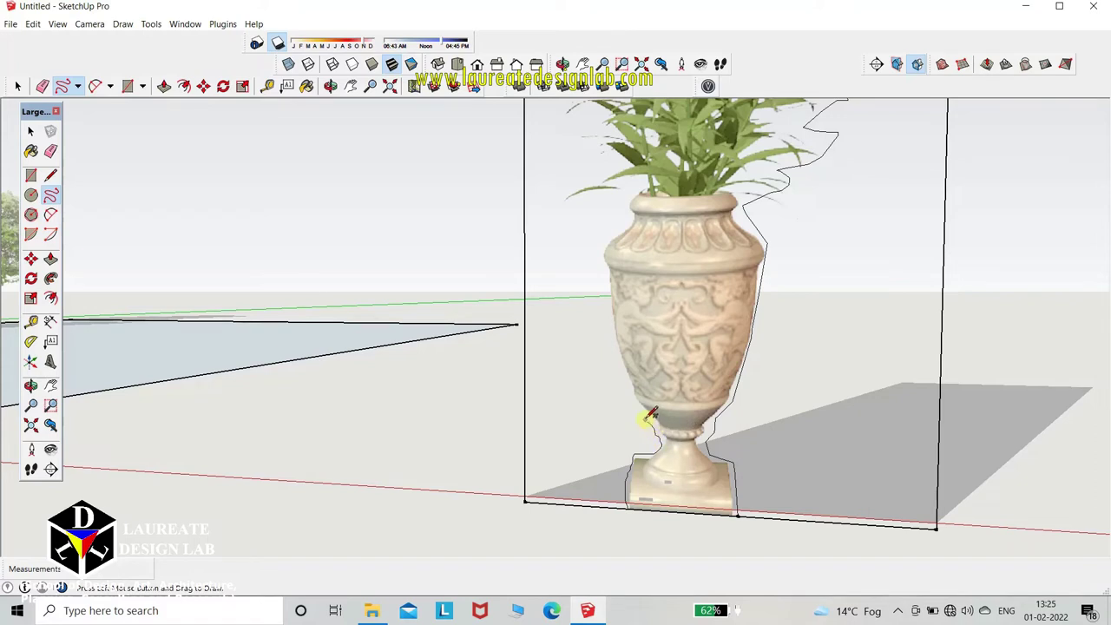
left_click_drag(646, 404, 642, 401)
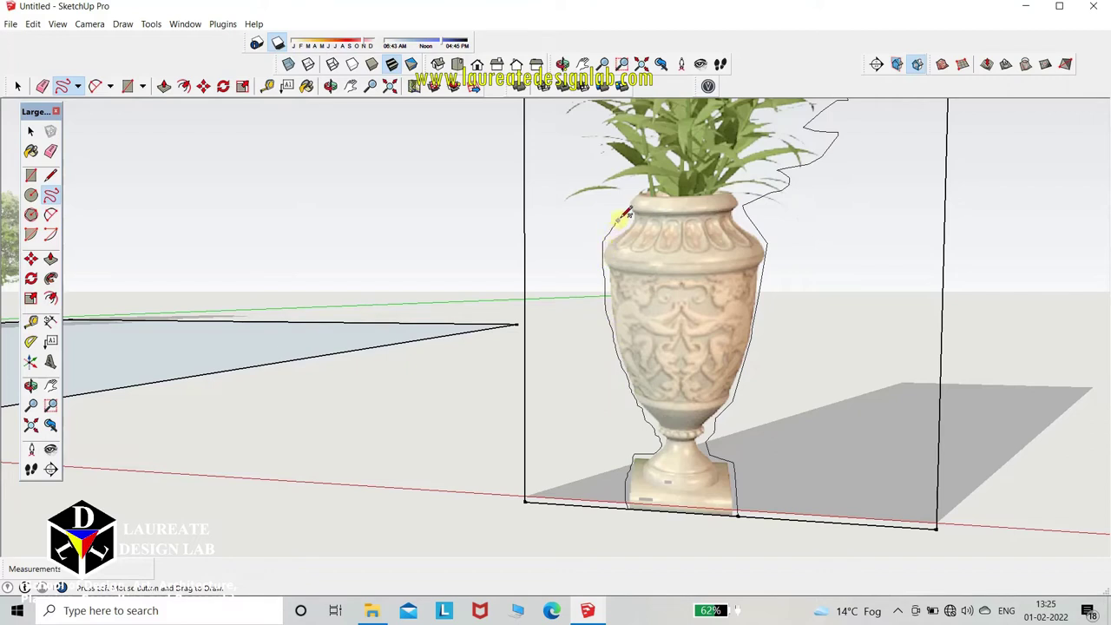
left_click_drag(628, 195, 629, 189)
left_click_drag(569, 110, 525, 103)
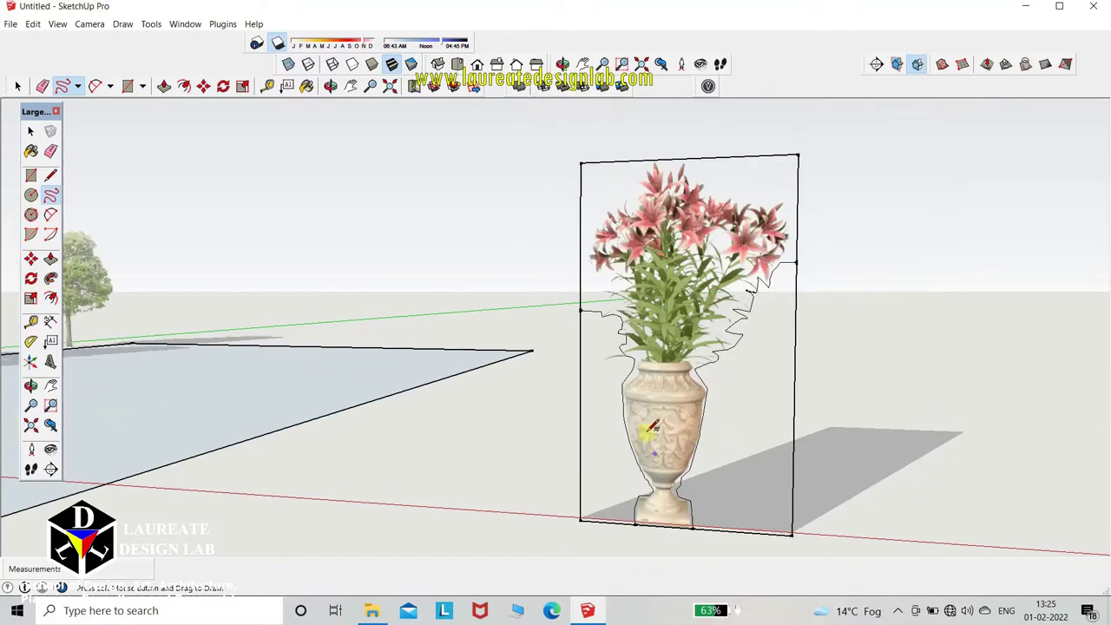
scroll(736, 154, "up", 1)
scroll(740, 156, "up", 2)
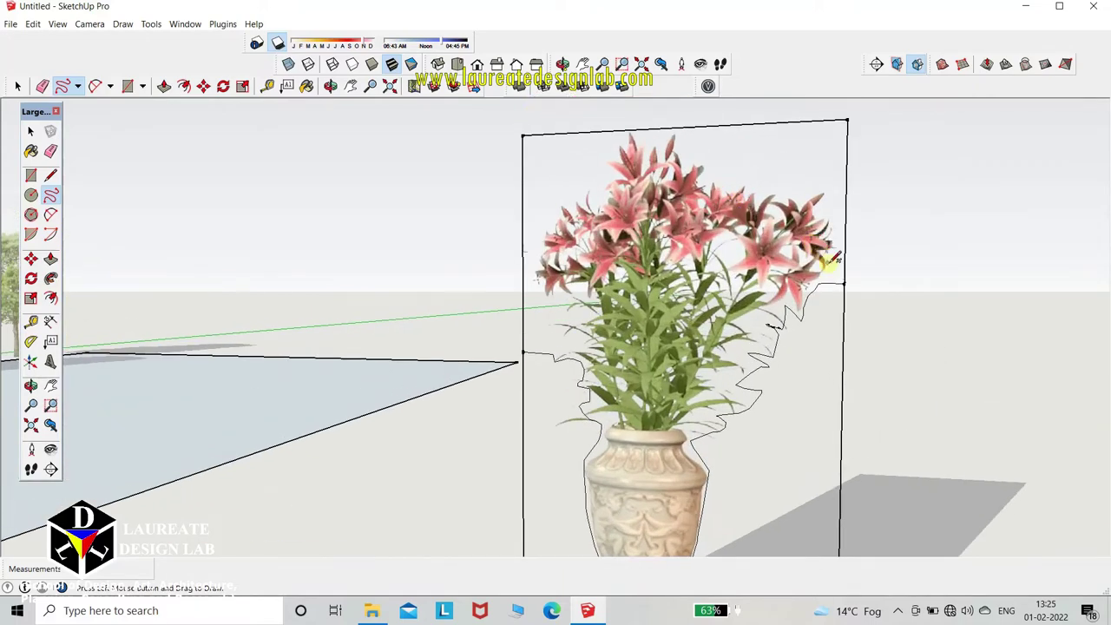
Continue the outline around the flowers' right edge and top to the frame's top edge.
left_click_drag(829, 269, 835, 255)
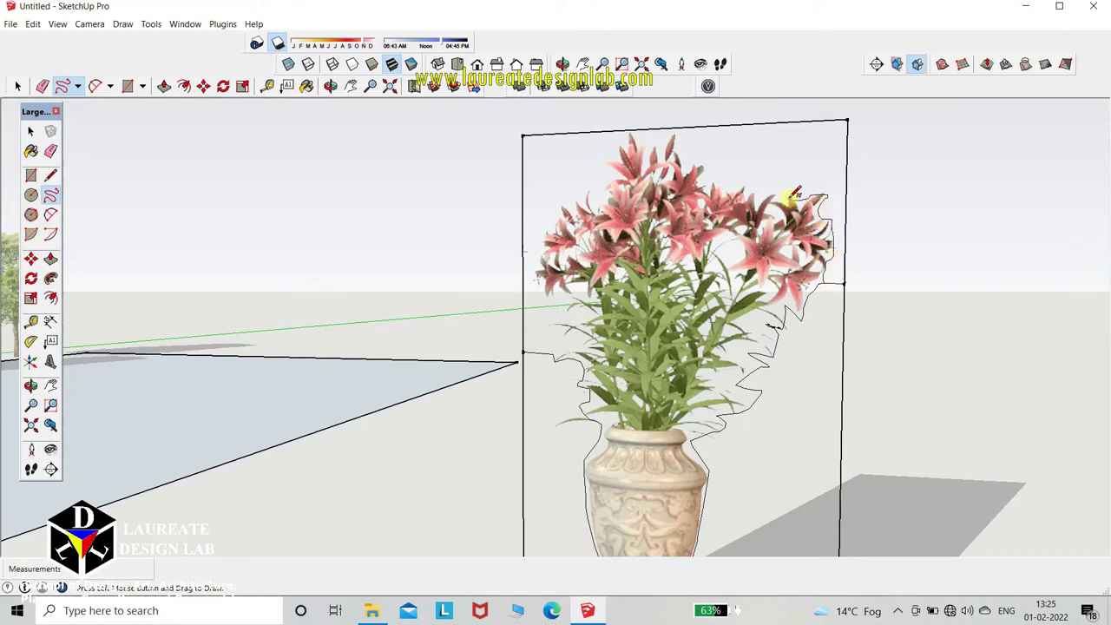
left_click_drag(777, 188, 767, 188)
mouse_move(719, 171)
left_mouse_down()
mouse_move(682, 165)
mouse_move(707, 126)
left_mouse_up()
scroll(707, 126, "up", 3)
scroll(705, 173, "down", 1)
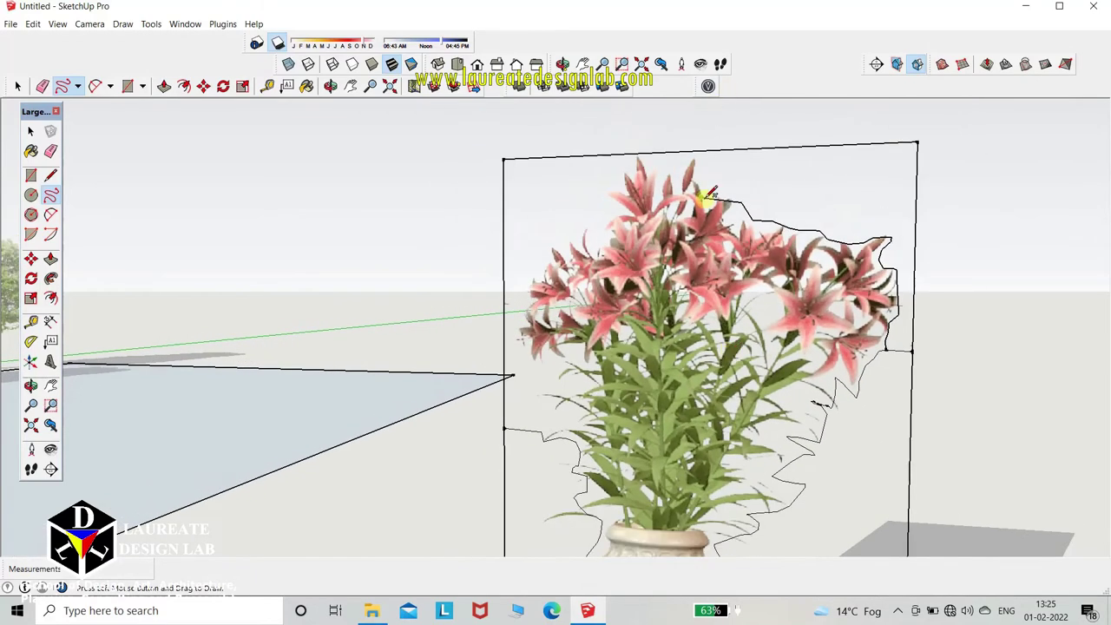
scroll(709, 195, "up", 1)
mouse_move(715, 198)
left_mouse_down()
mouse_move(705, 158)
mouse_move(627, 145)
left_mouse_up()
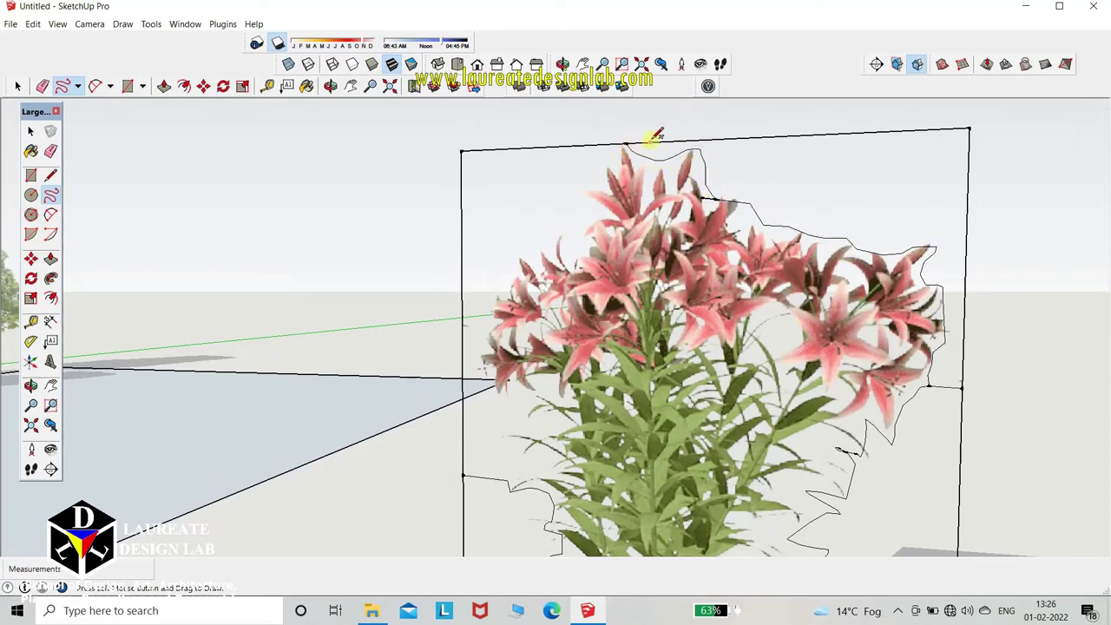
scroll(632, 141, "up", 1)
scroll(633, 139, "up", 2)
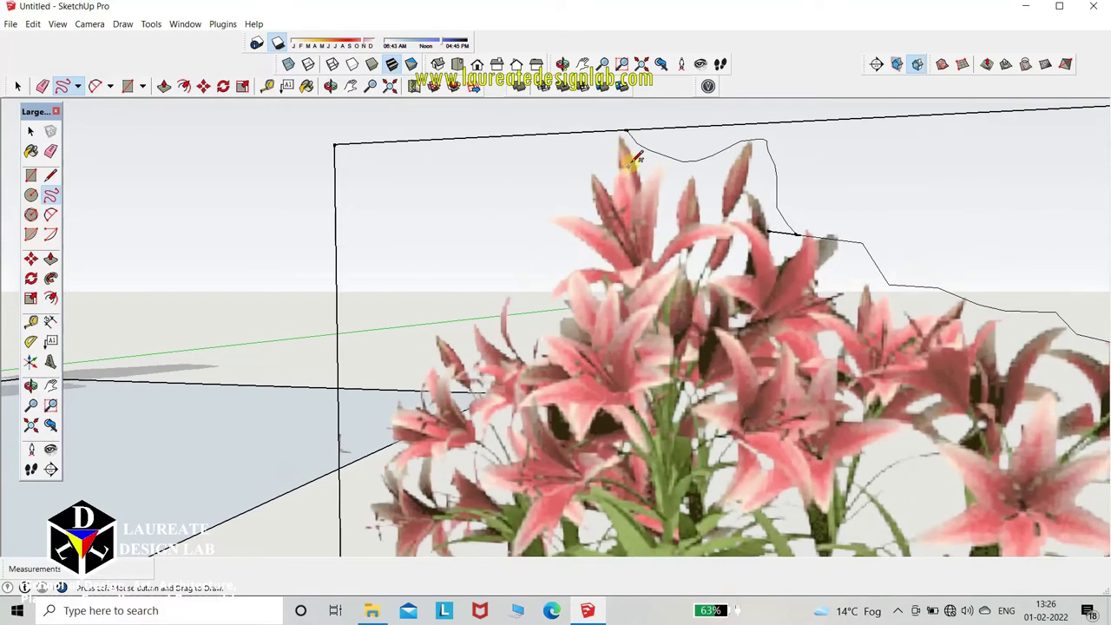
scroll(632, 130, "up", 1)
scroll(632, 131, "up", 1)
scroll(632, 131, "up", 2)
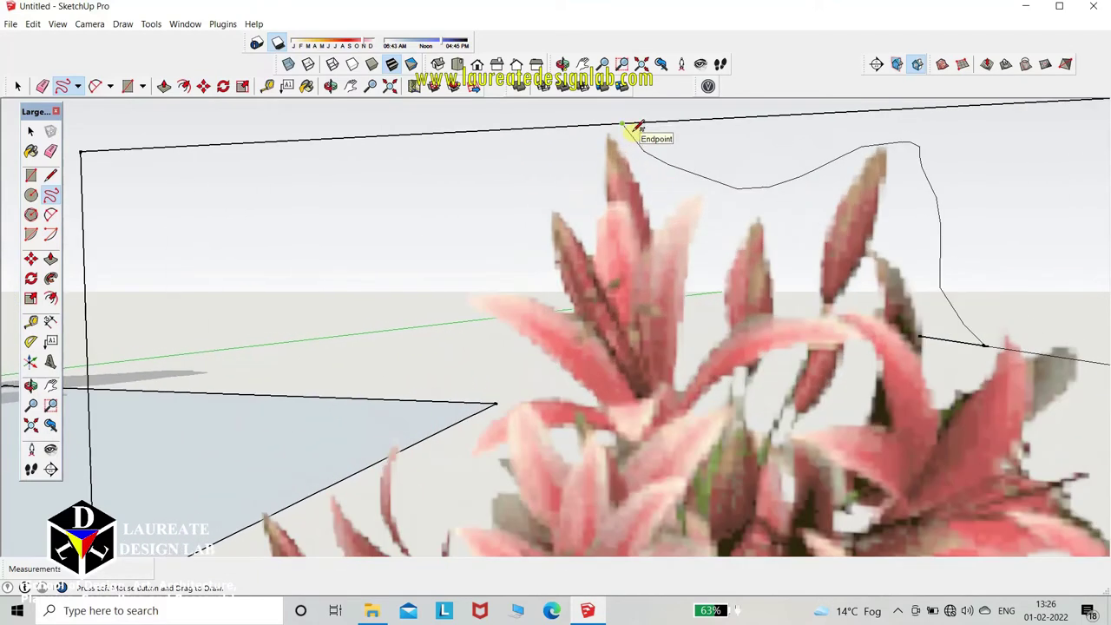
Trace a second outline from the top edge, looping around the left-hand and lower flowers.
left_click_drag(627, 130, 592, 174)
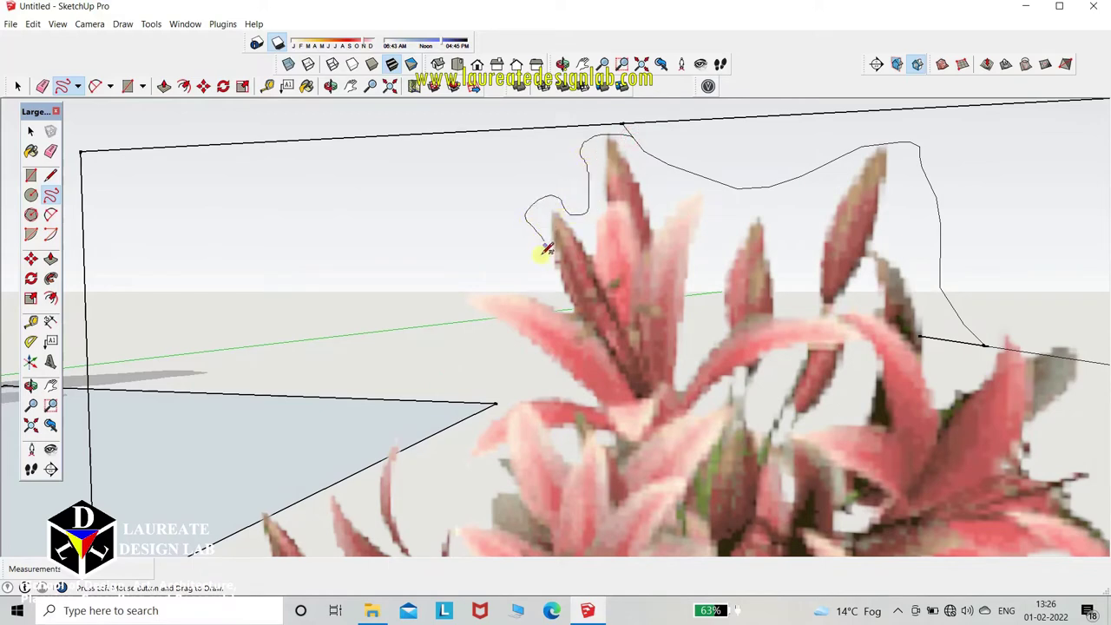
mouse_move(544, 251)
left_mouse_down()
mouse_move(509, 283)
mouse_move(457, 303)
mouse_move(539, 351)
left_mouse_up()
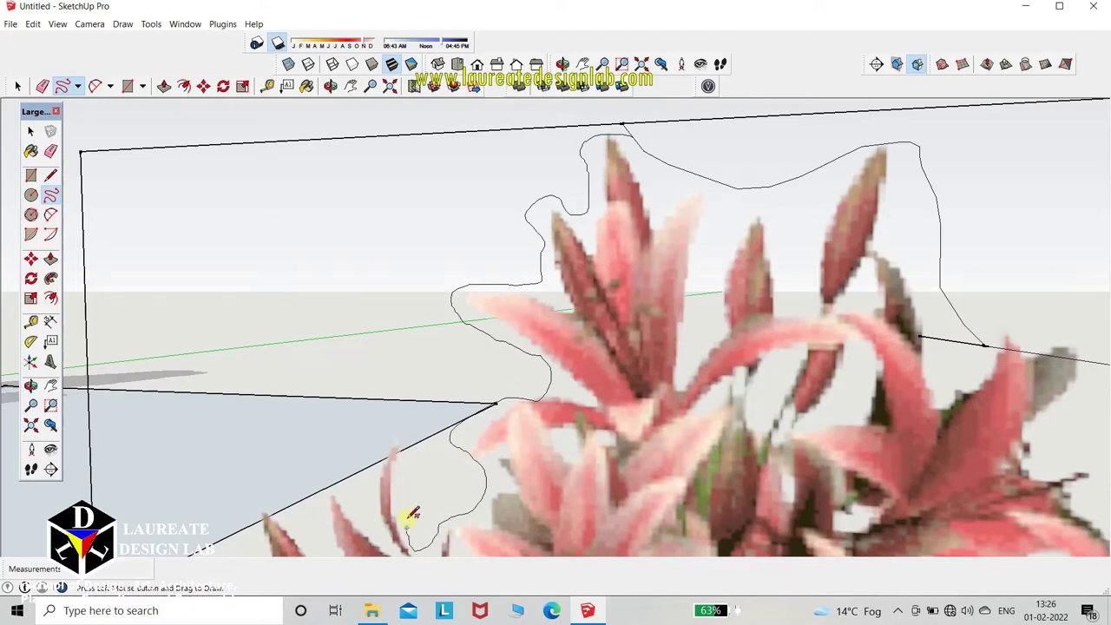
left_click_drag(406, 521, 402, 447)
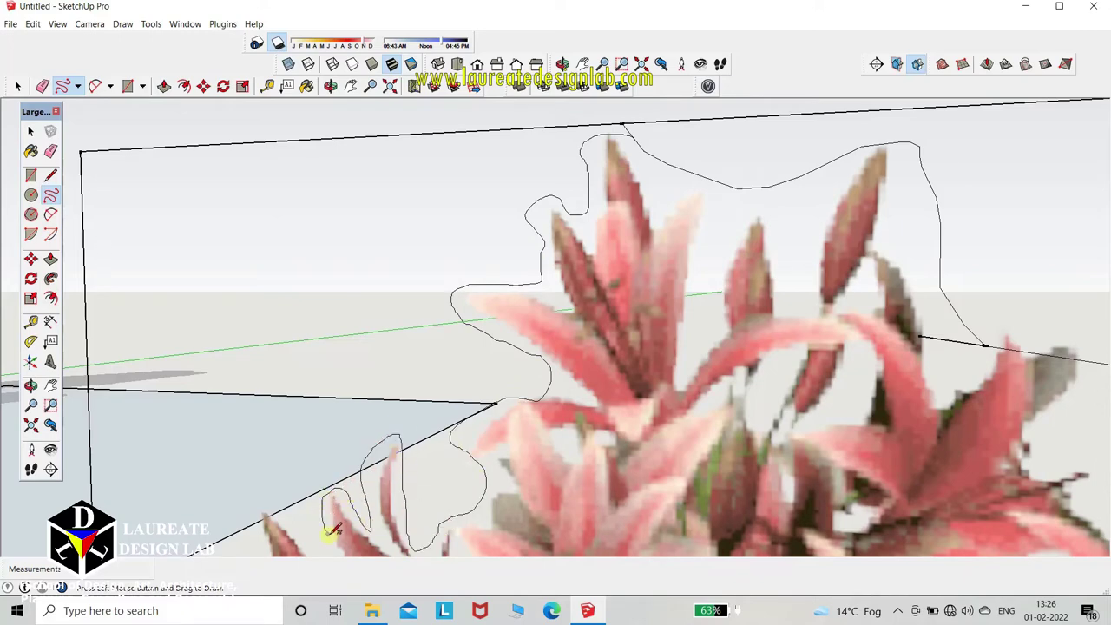
scroll(503, 359, "down", 2)
scroll(583, 285, "down", 2)
scroll(588, 376, "down", 2)
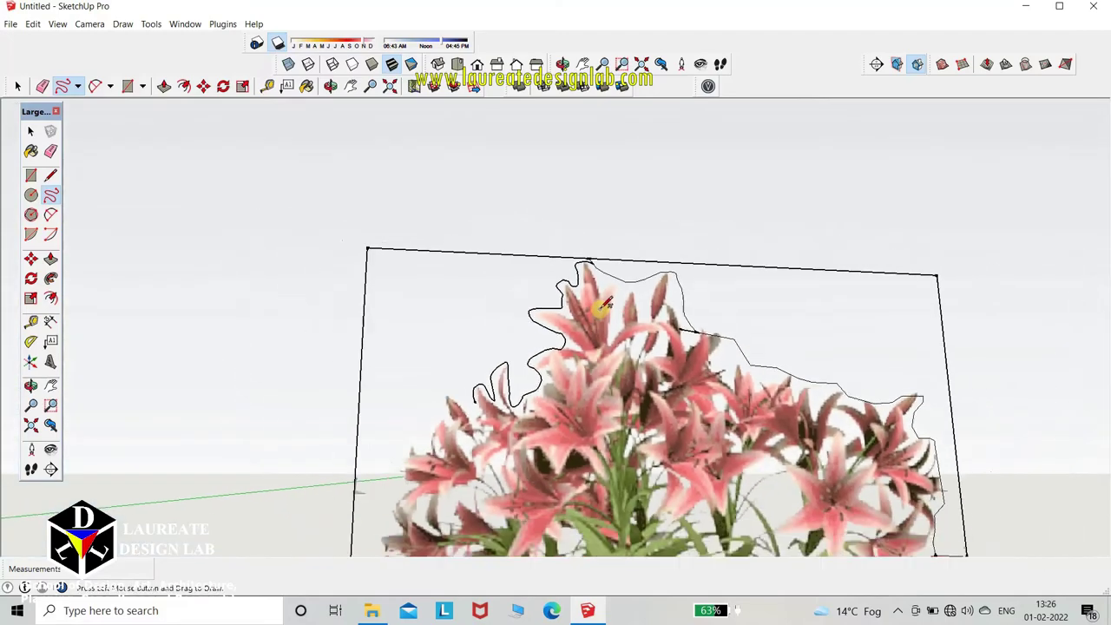
scroll(471, 385, "down", 1)
scroll(595, 286, "down", 1)
scroll(526, 341, "down", 1)
scroll(587, 303, "down", 1)
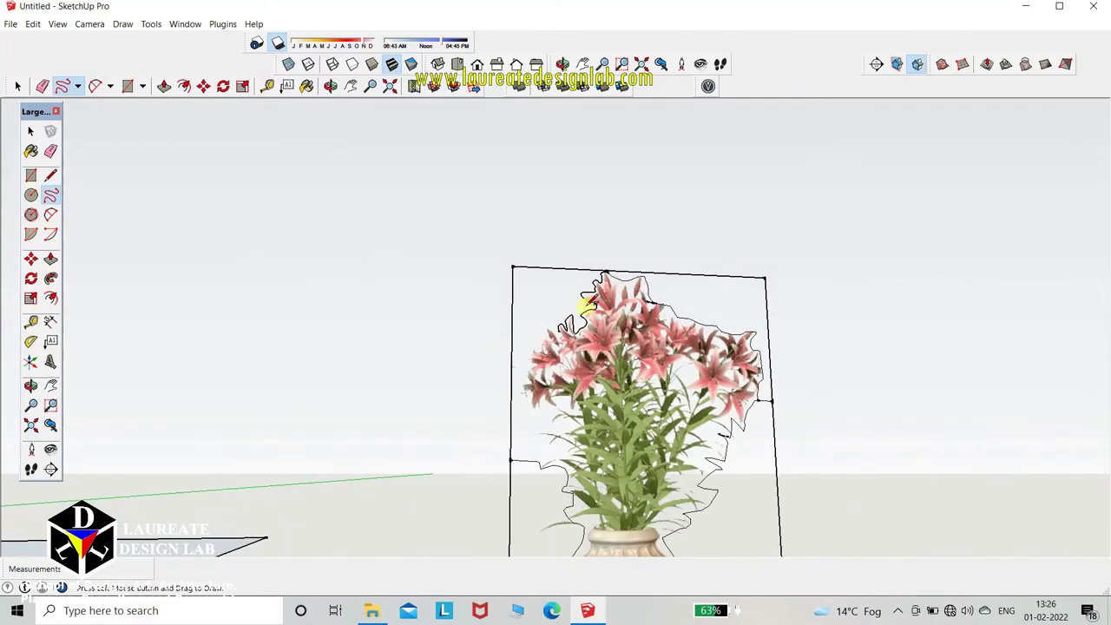
scroll(573, 365, "up", 1)
scroll(538, 449, "up", 1)
scroll(553, 495, "up", 2)
scroll(538, 486, "up", 1)
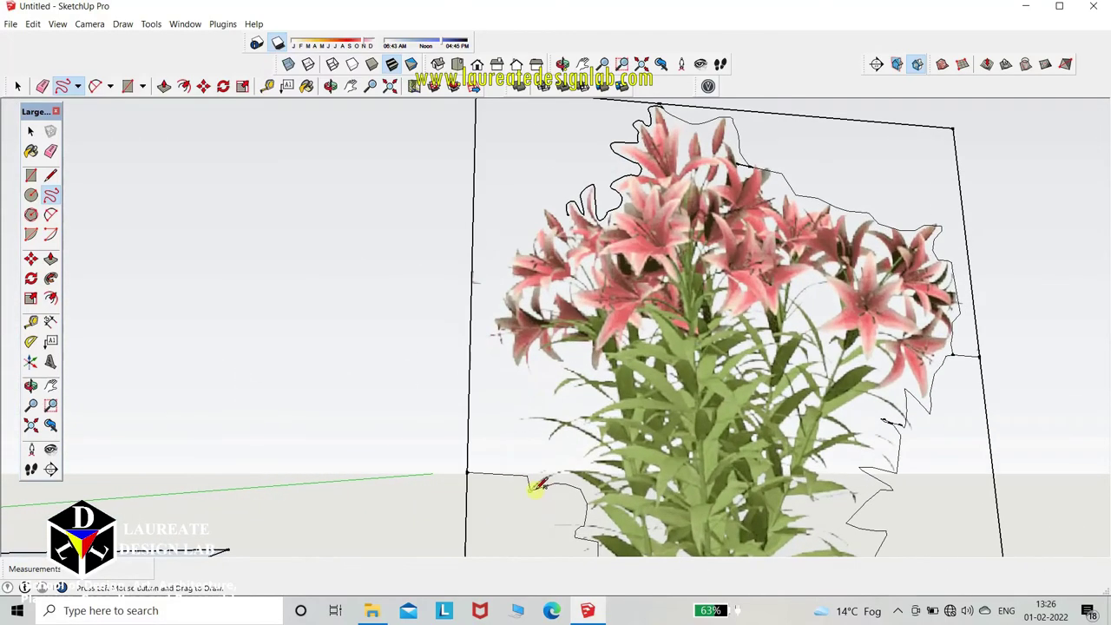
Close the outline around the lily leaves and upper-left flowers.
mouse_move(530, 487)
left_mouse_down()
mouse_move(564, 464)
mouse_move(573, 437)
left_mouse_up()
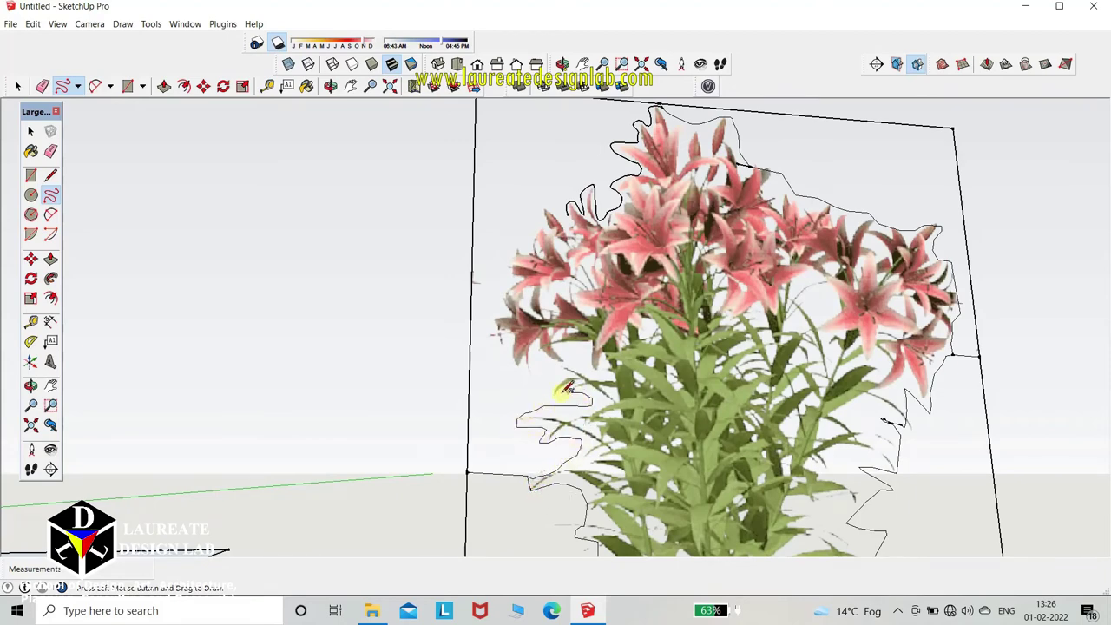
left_click_drag(556, 385, 553, 362)
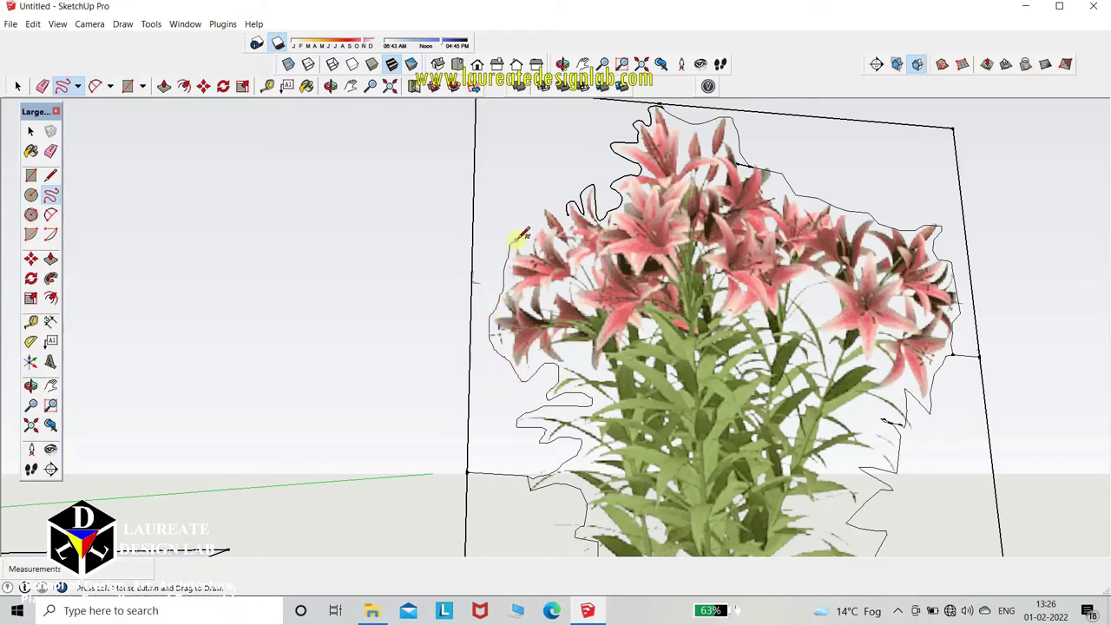
left_click_drag(518, 240, 586, 193)
scroll(495, 298, "down", 2)
scroll(495, 297, "down", 3)
scroll(521, 298, "down", 2)
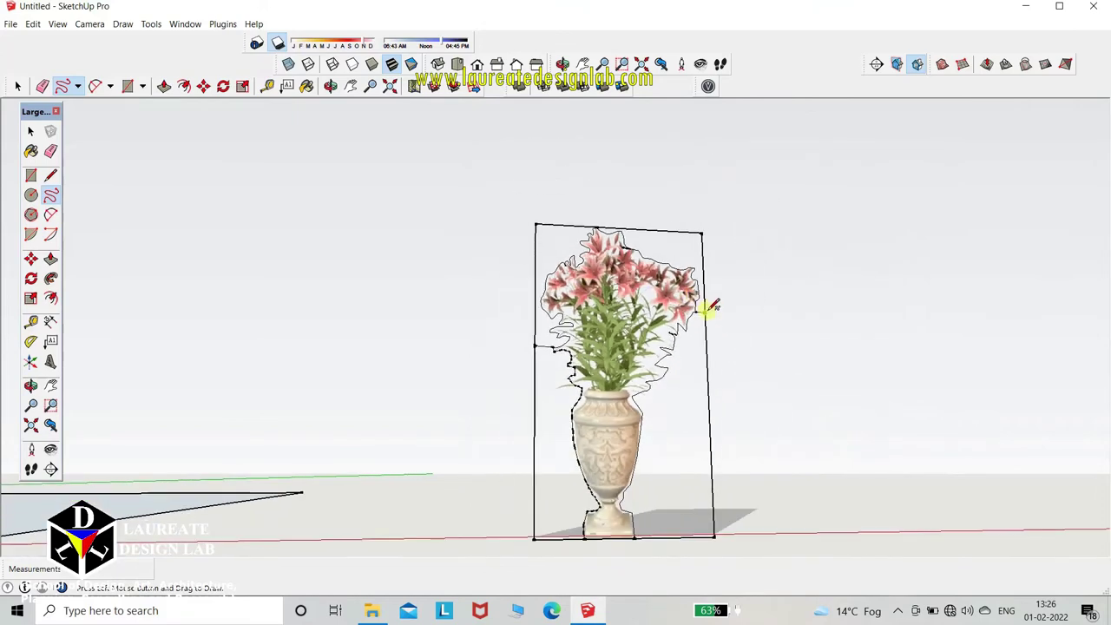
middle_click_drag(709, 306, 608, 312)
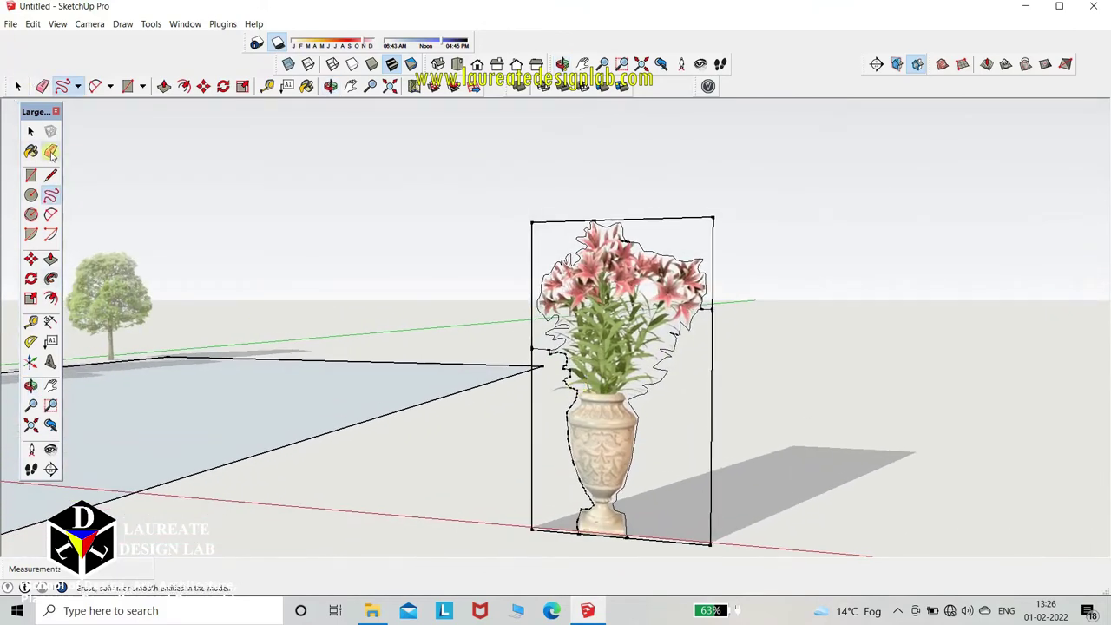
Erase the image rectangle's top edge and the vertical edge above the face corner.
left_click(50, 152)
scroll(729, 390, "up", 2)
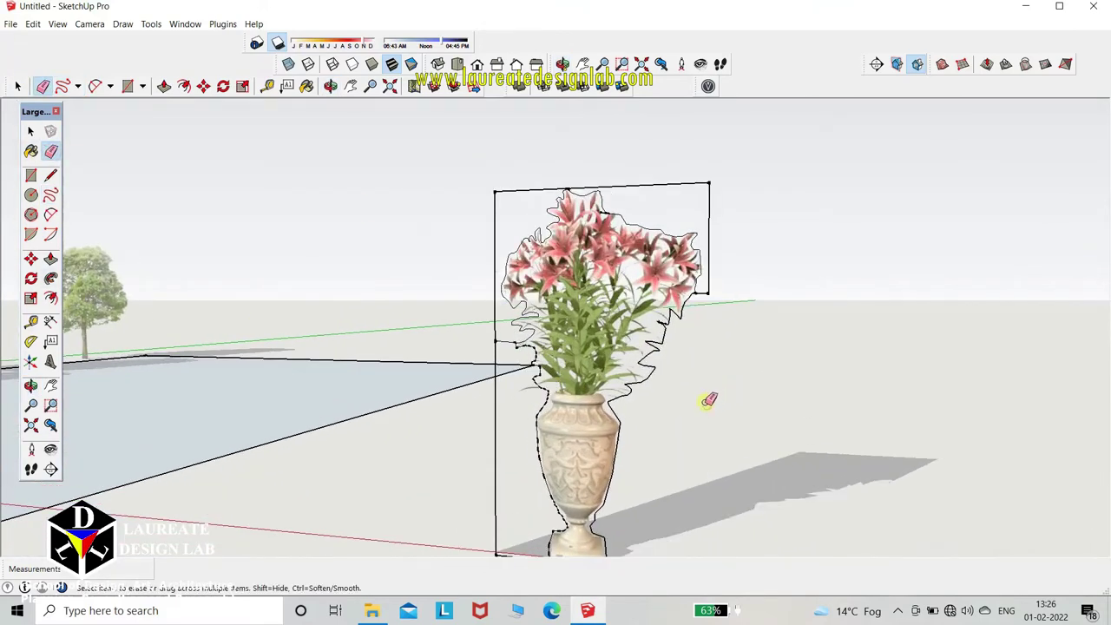
left_click(708, 403)
scroll(707, 278, "up", 3)
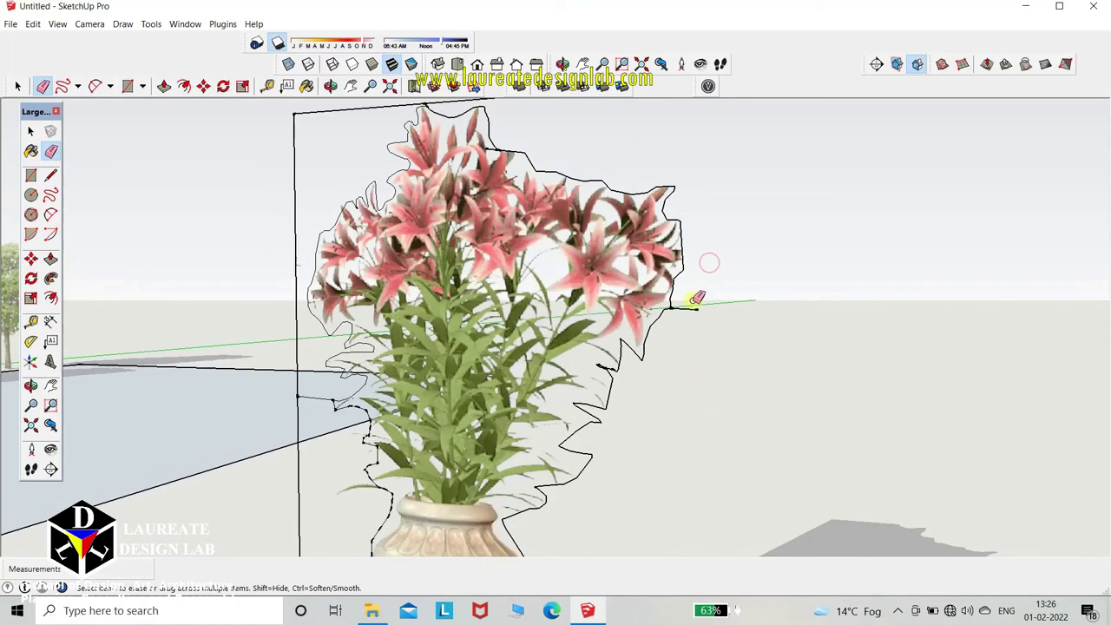
scroll(685, 308, "down", 3)
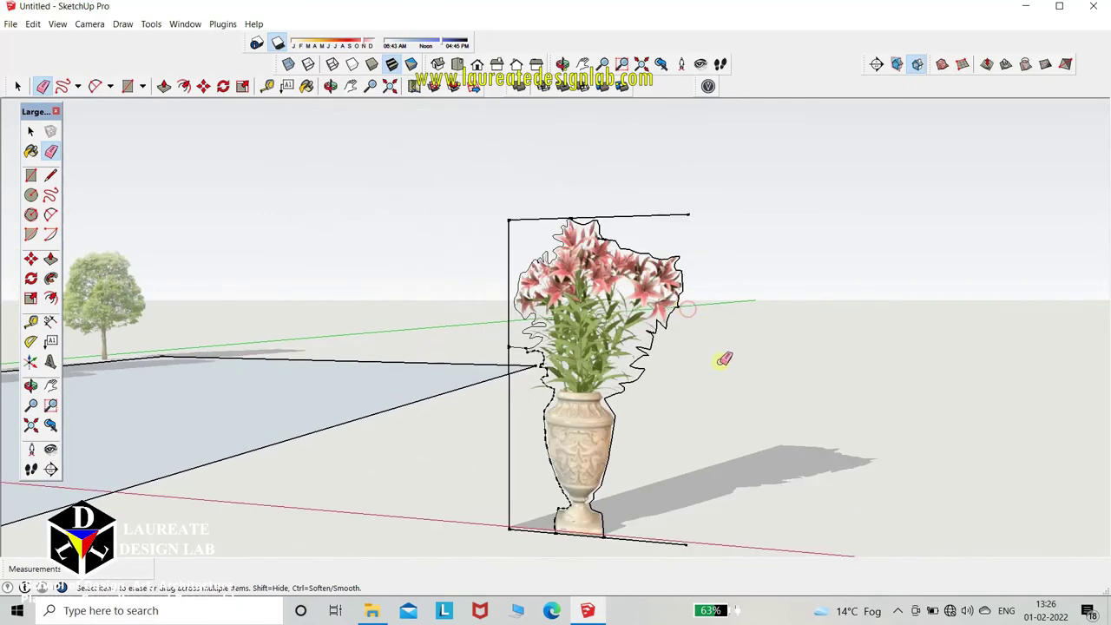
middle_click_drag(721, 359, 744, 509)
scroll(623, 235, "up", 3)
left_click(624, 235)
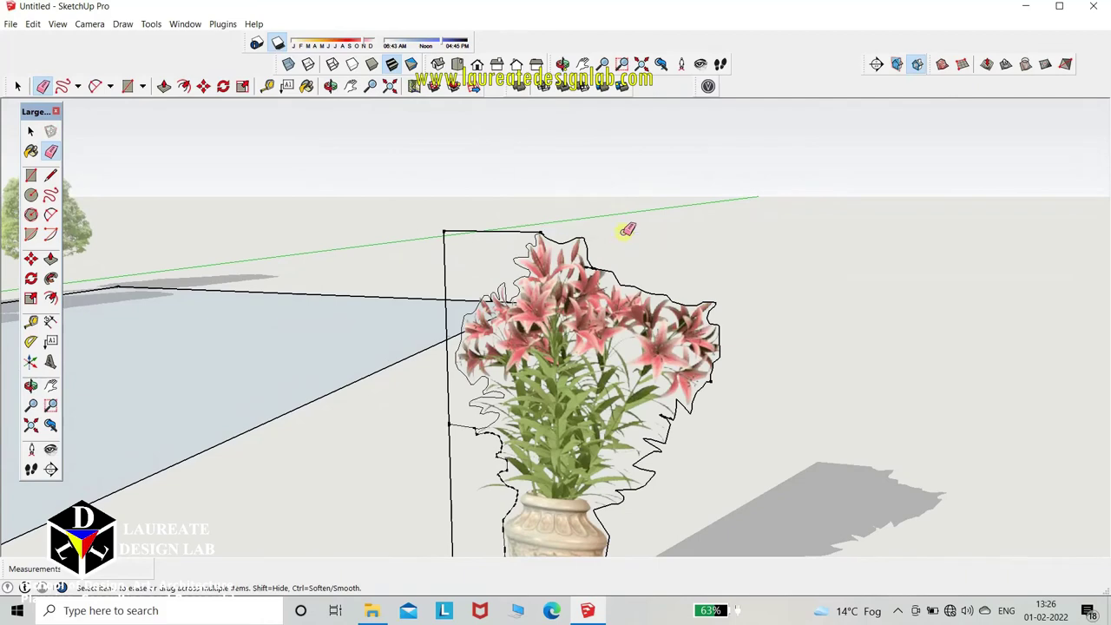
left_click(469, 231)
left_click(446, 253)
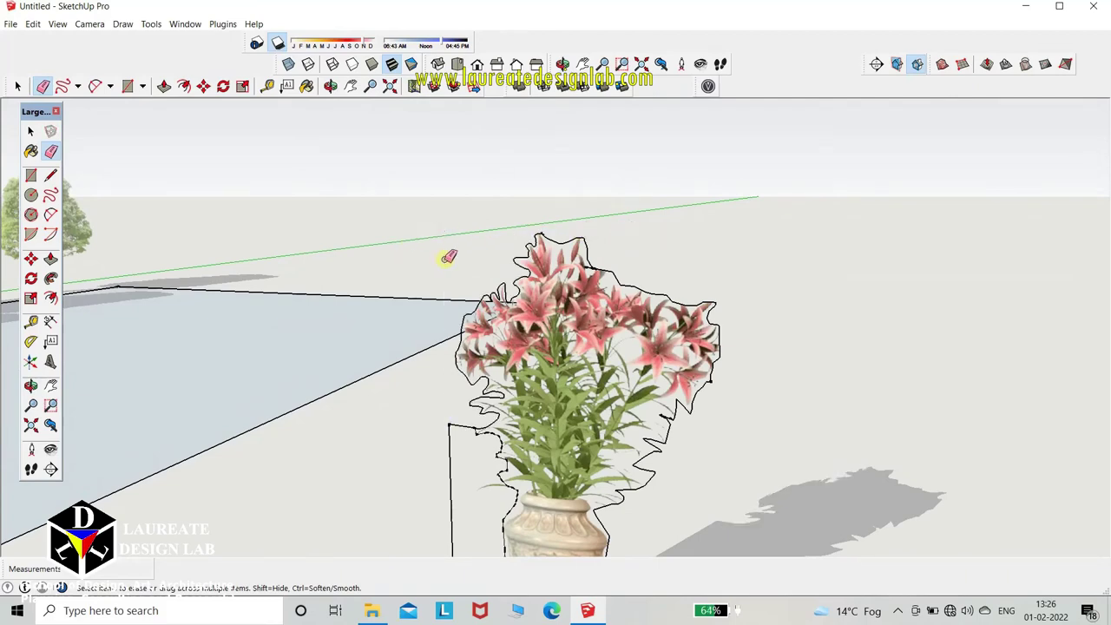
Erase the diagonal, side and base rectangle edges beside the vase.
scroll(446, 255, "down", 3)
scroll(512, 289, "up", 2)
scroll(512, 289, "up", 1)
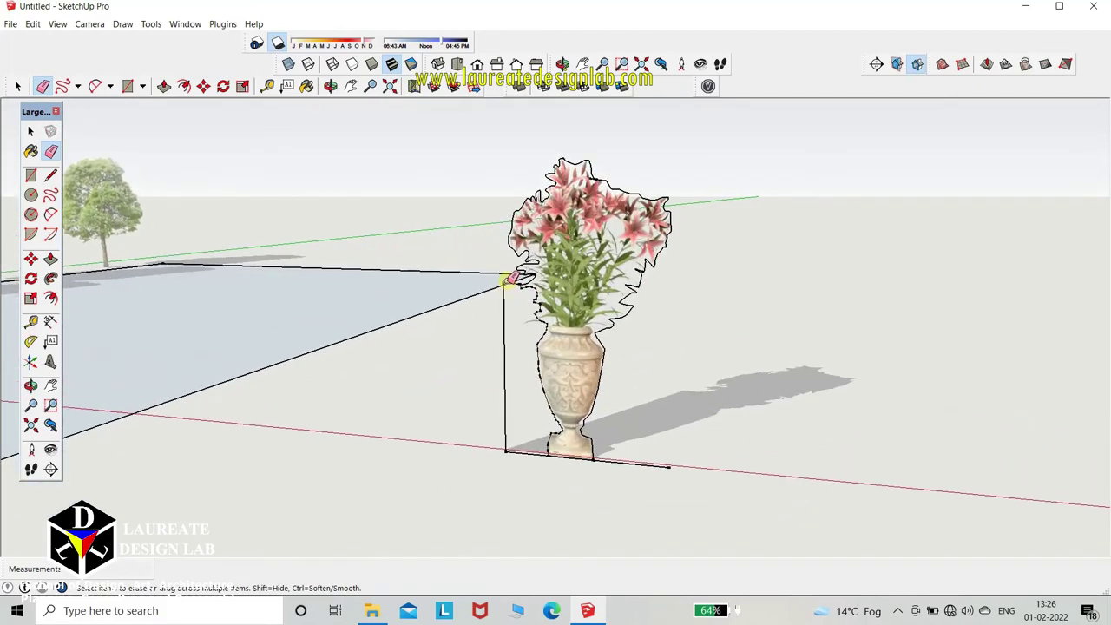
left_click(507, 283)
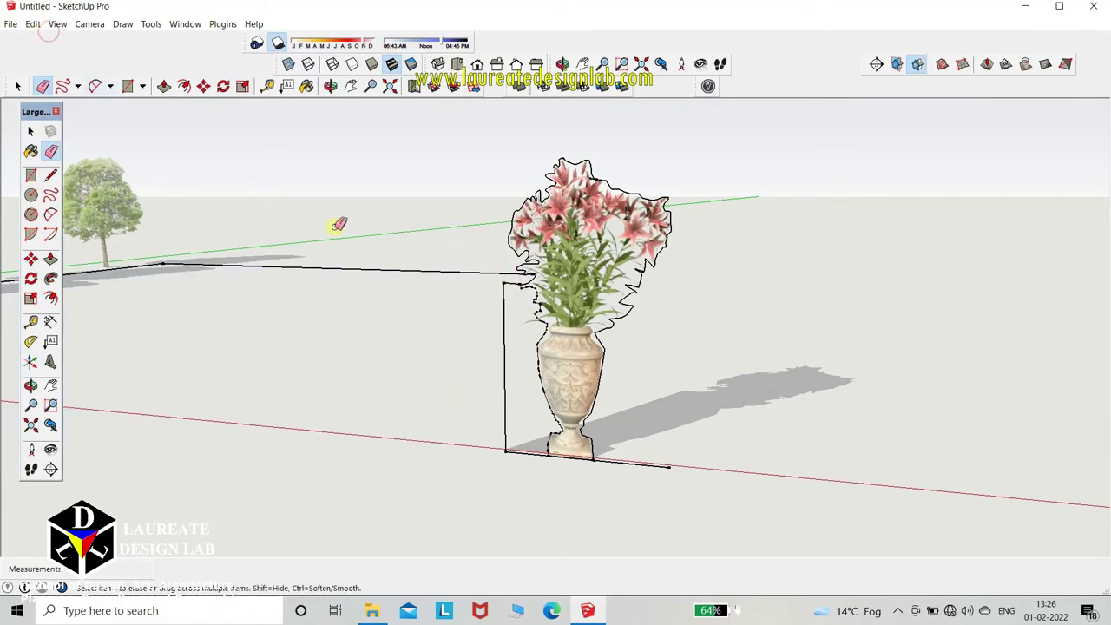
scroll(359, 256, "down", 1)
scroll(372, 263, "down", 2)
scroll(383, 274, "down", 2)
scroll(383, 273, "up", 1)
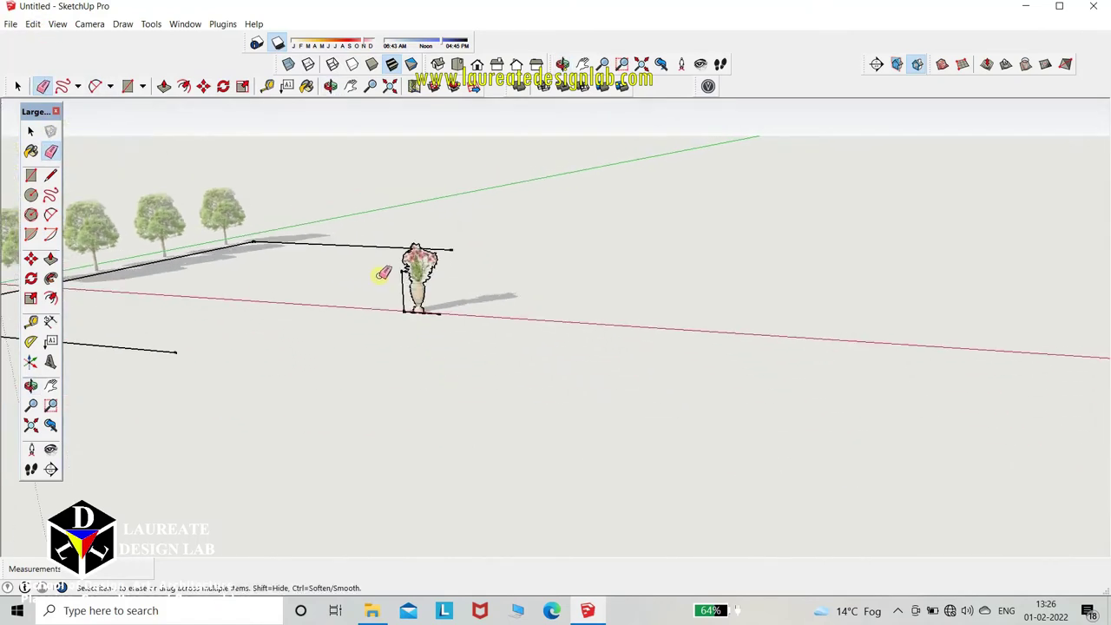
scroll(395, 278, "up", 1)
scroll(404, 271, "up", 2)
scroll(415, 276, "up", 2)
left_click(419, 285)
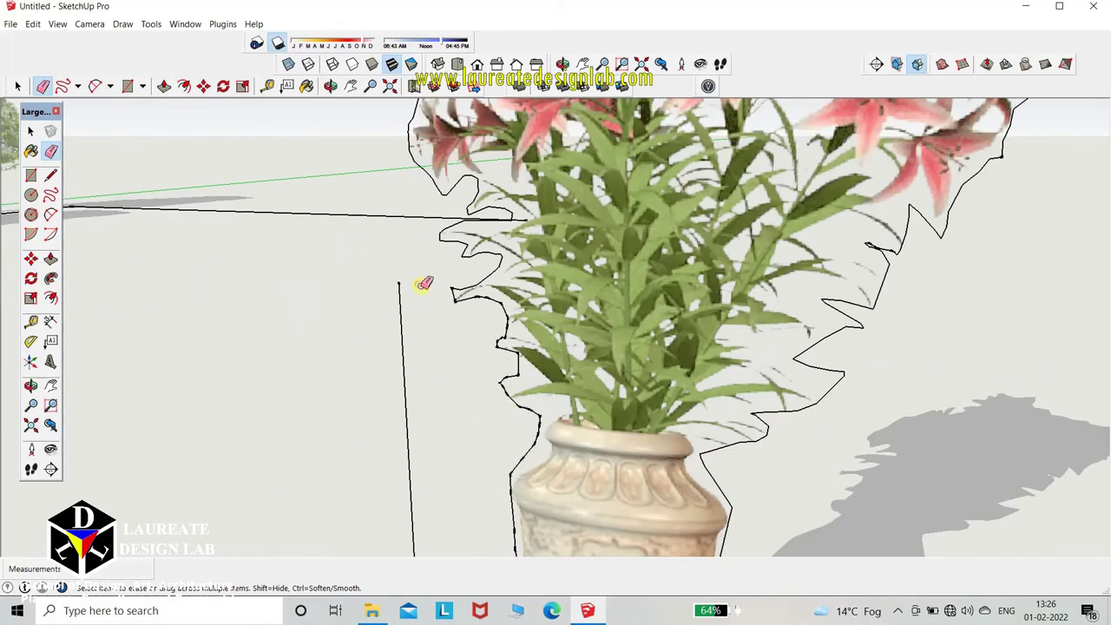
left_click_drag(397, 297, 402, 304)
scroll(397, 302, "down", 3)
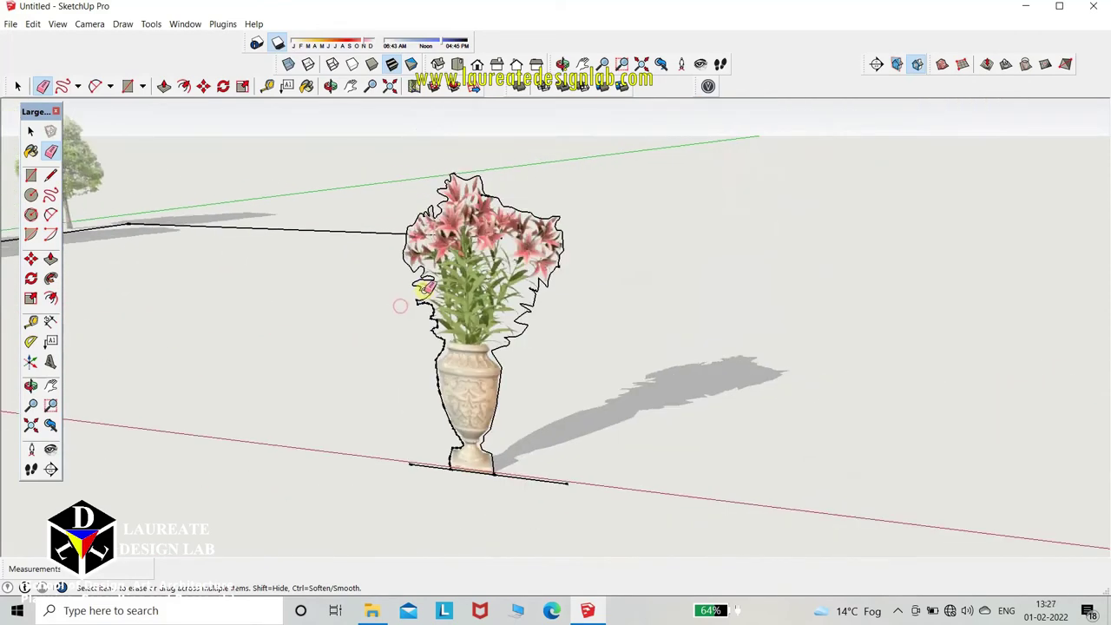
scroll(476, 422, "down", 1)
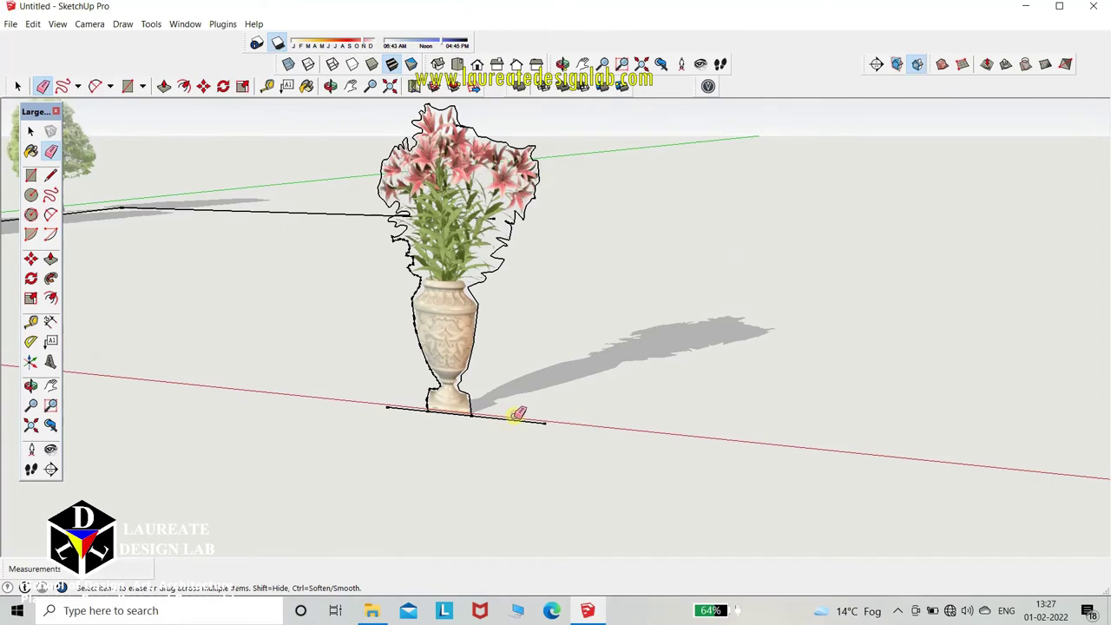
left_click(516, 416)
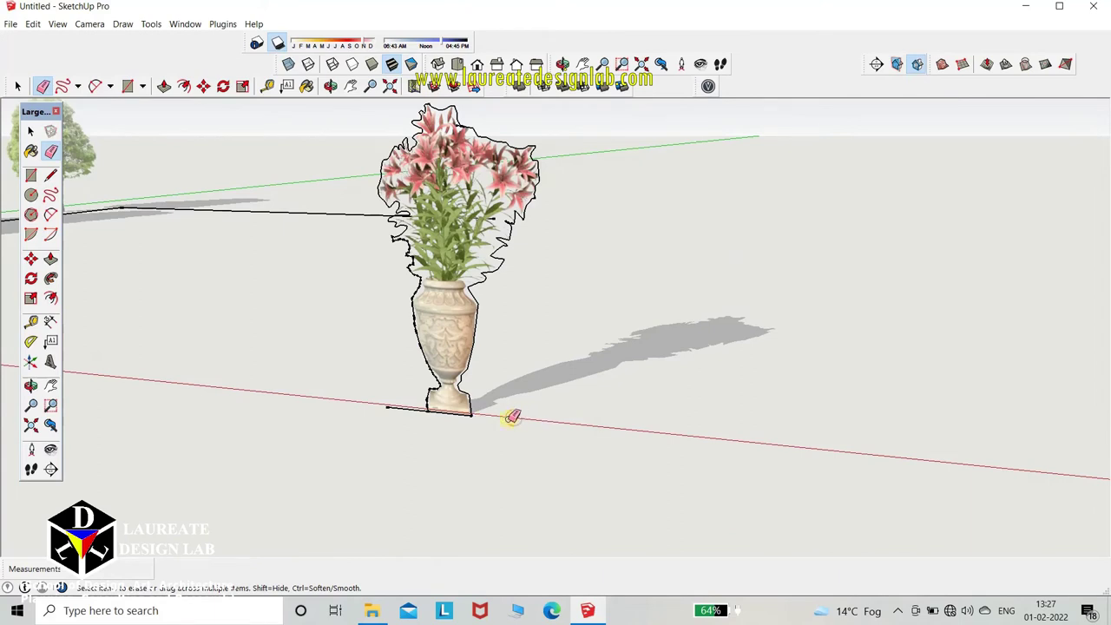
left_click(397, 404)
Erase the outline strokes along the flowers' sides and the vase's left side.
scroll(519, 216, "up", 1)
scroll(521, 215, "up", 1)
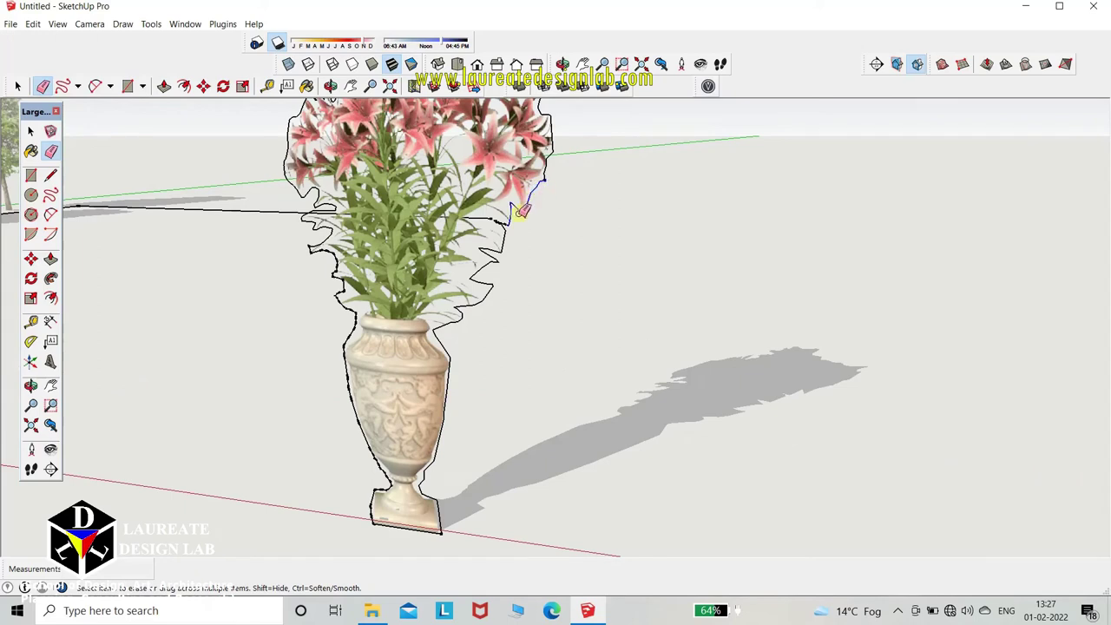
left_click_drag(519, 211, 482, 217)
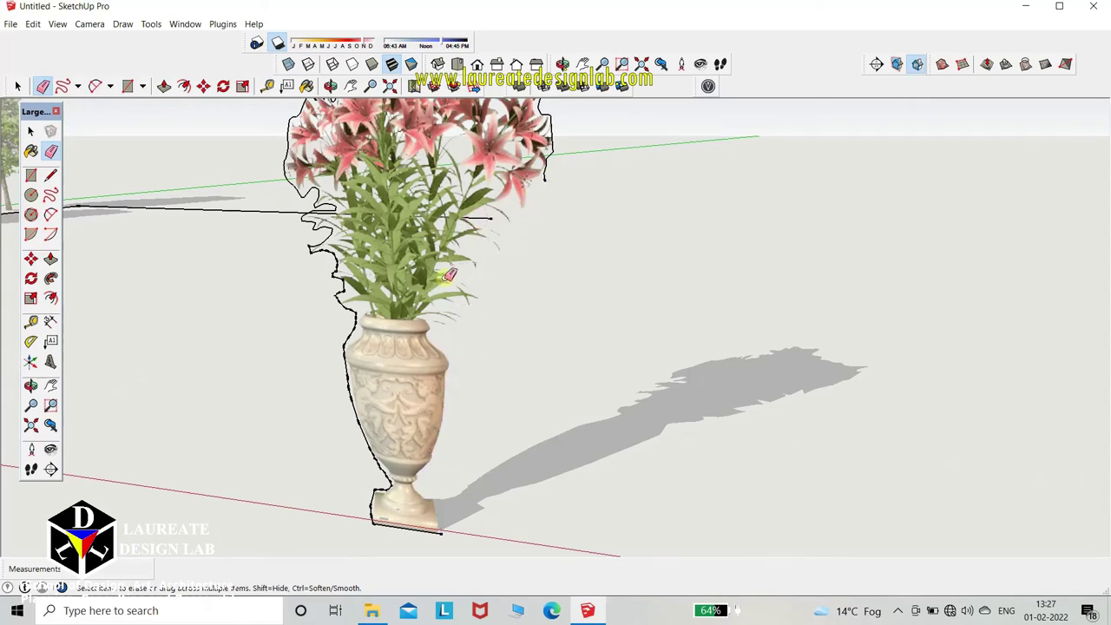
mouse_move(320, 207)
left_mouse_down()
mouse_move(353, 324)
mouse_move(319, 243)
mouse_move(334, 252)
left_mouse_up()
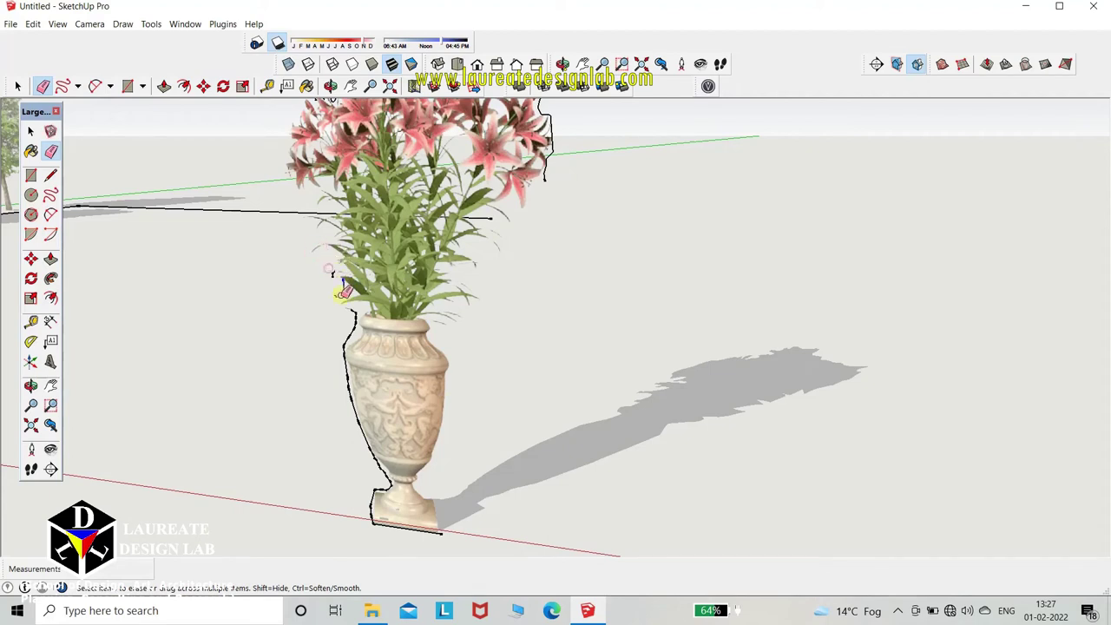
mouse_move(328, 270)
left_mouse_down()
mouse_move(357, 330)
mouse_move(352, 355)
left_mouse_up()
mouse_move(364, 429)
left_mouse_down()
mouse_move(382, 468)
mouse_move(373, 514)
mouse_move(402, 513)
left_mouse_up()
left_click(378, 488)
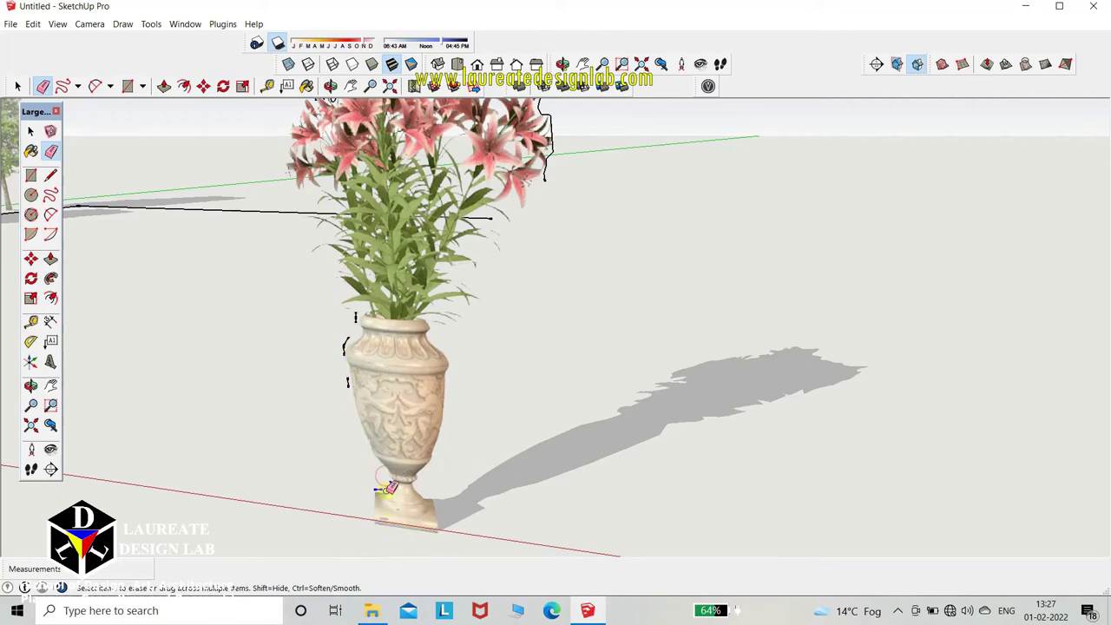
Erase the remaining edge stubs and flower-outline segments, leaving a clean vase cutout.
mouse_move(350, 345)
left_mouse_down()
mouse_move(341, 378)
mouse_move(586, 300)
left_mouse_up()
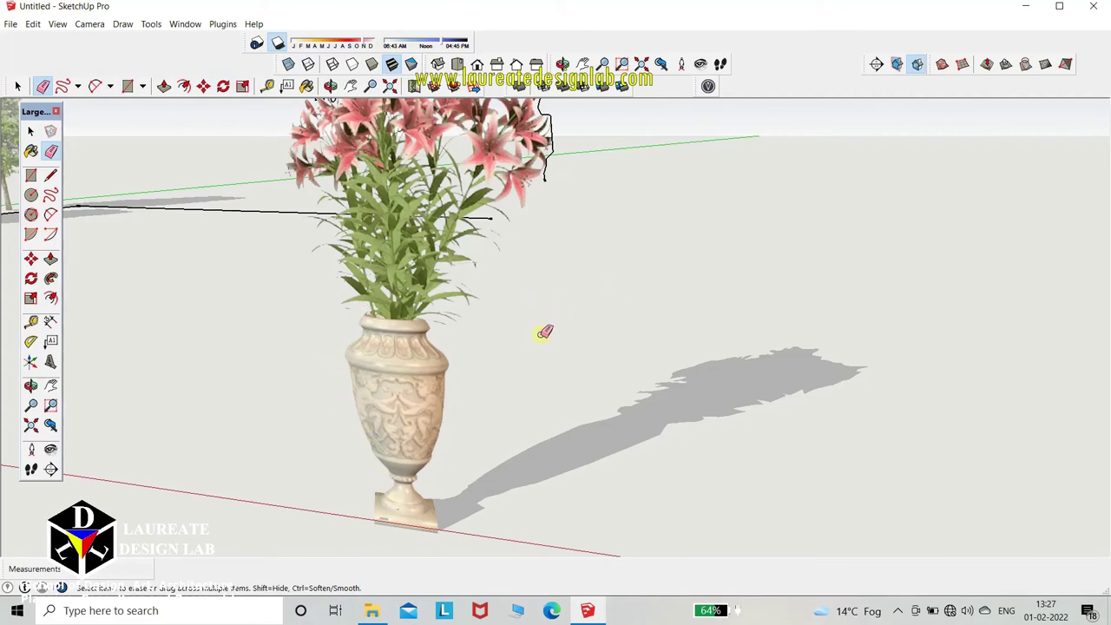
scroll(544, 332, "down", 3)
scroll(499, 228, "up", 3)
left_click_drag(478, 231, 536, 247)
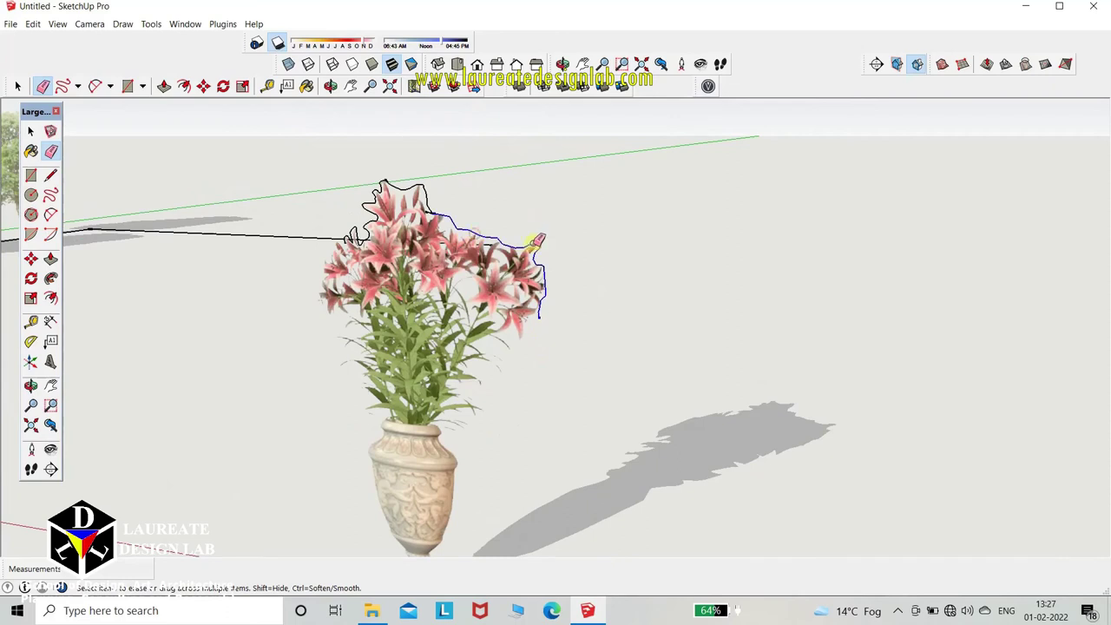
mouse_move(388, 178)
left_mouse_down()
mouse_move(445, 224)
mouse_move(430, 212)
left_mouse_up()
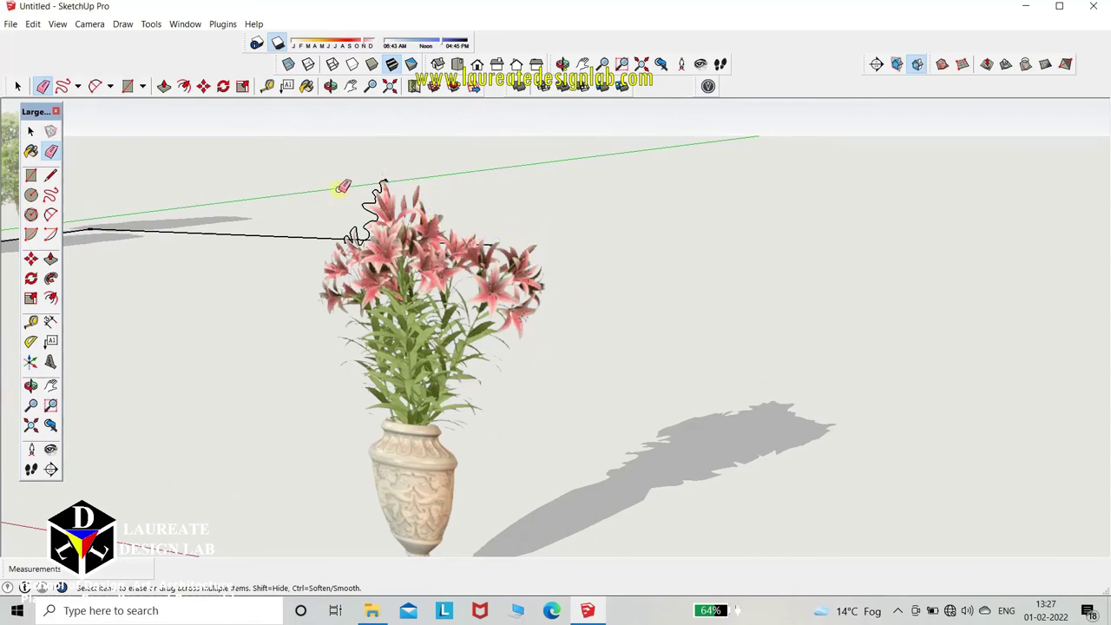
mouse_move(388, 178)
left_mouse_down()
mouse_move(377, 193)
mouse_move(385, 186)
left_mouse_up()
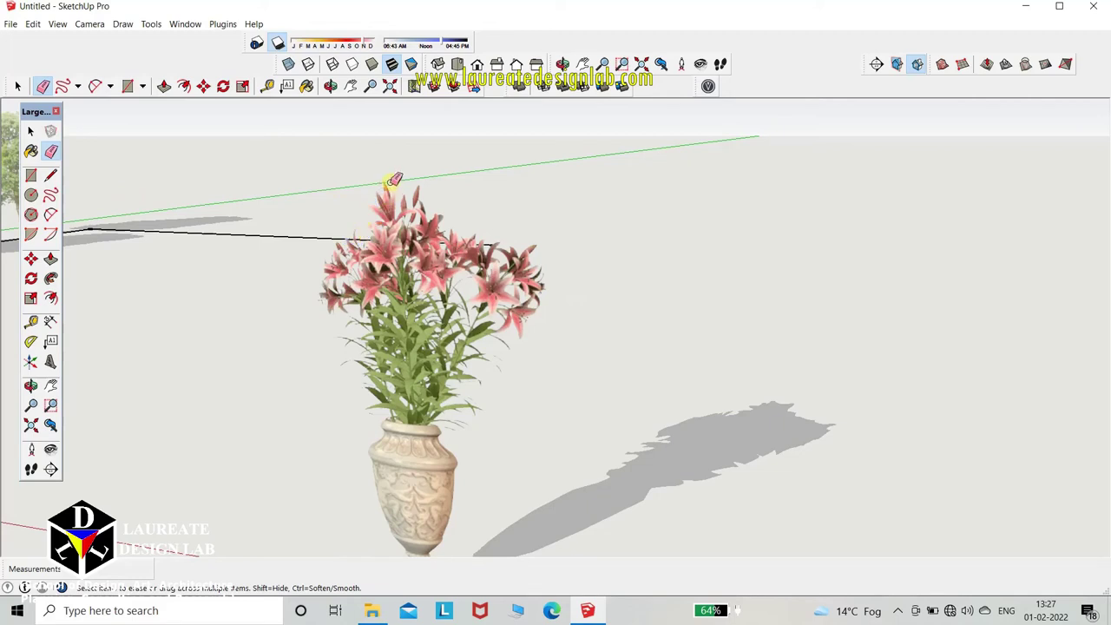
scroll(373, 196, "down", 3)
scroll(756, 230, "down", 3)
scroll(707, 231, "down", 3)
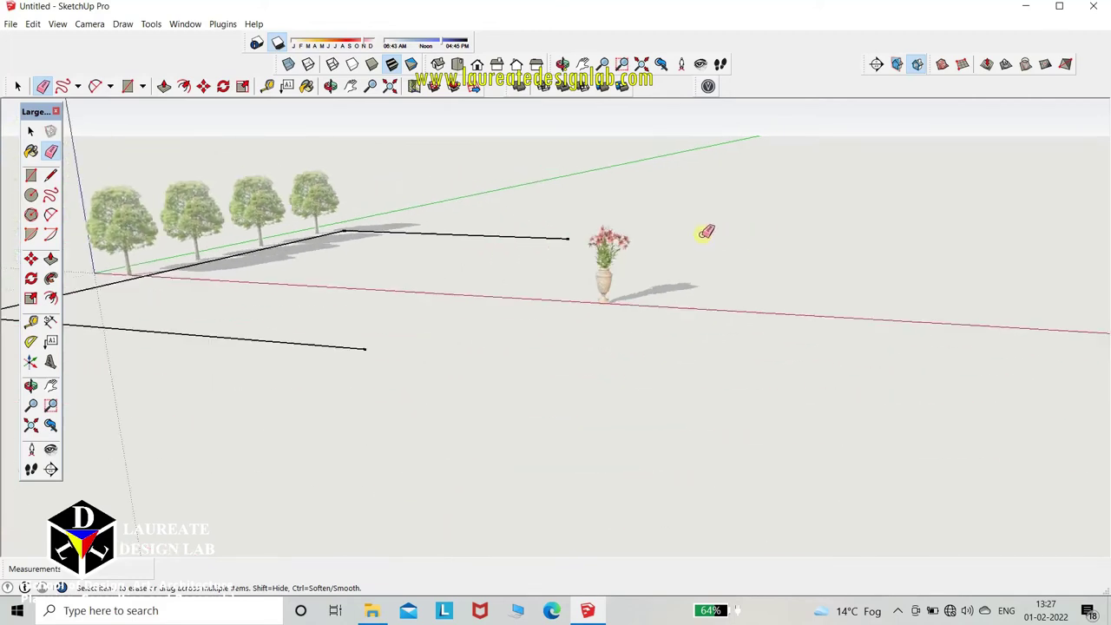
mouse_move(706, 231)
middle_mouse_down()
mouse_move(668, 315)
mouse_move(602, 354)
middle_mouse_up()
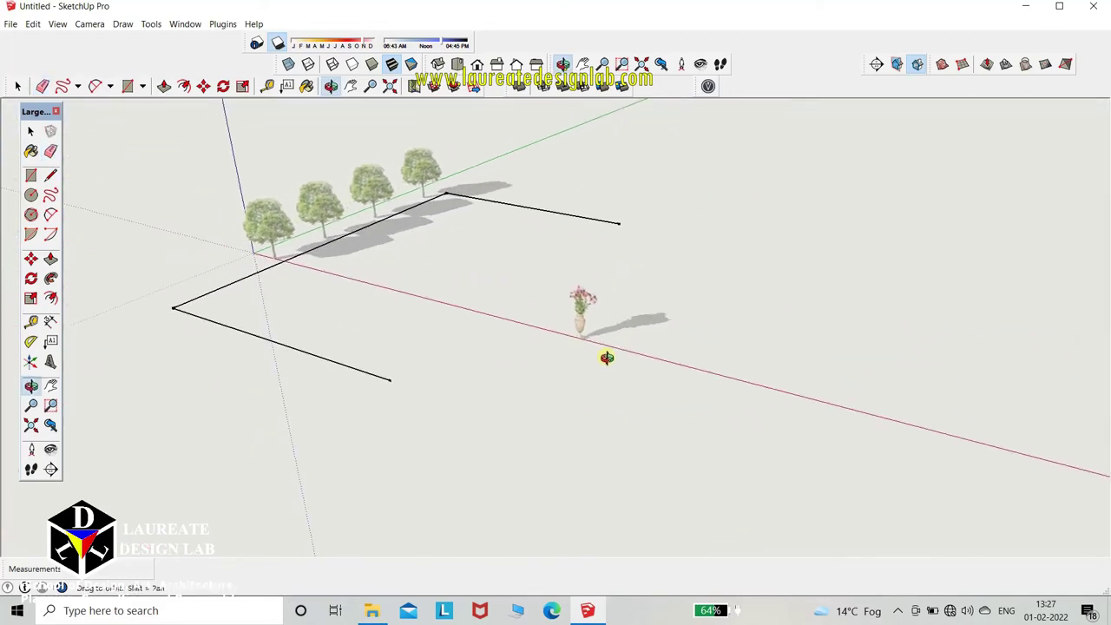
Redraw the missing edge so the ground rectangle is filled in as a face.
left_click(50, 175)
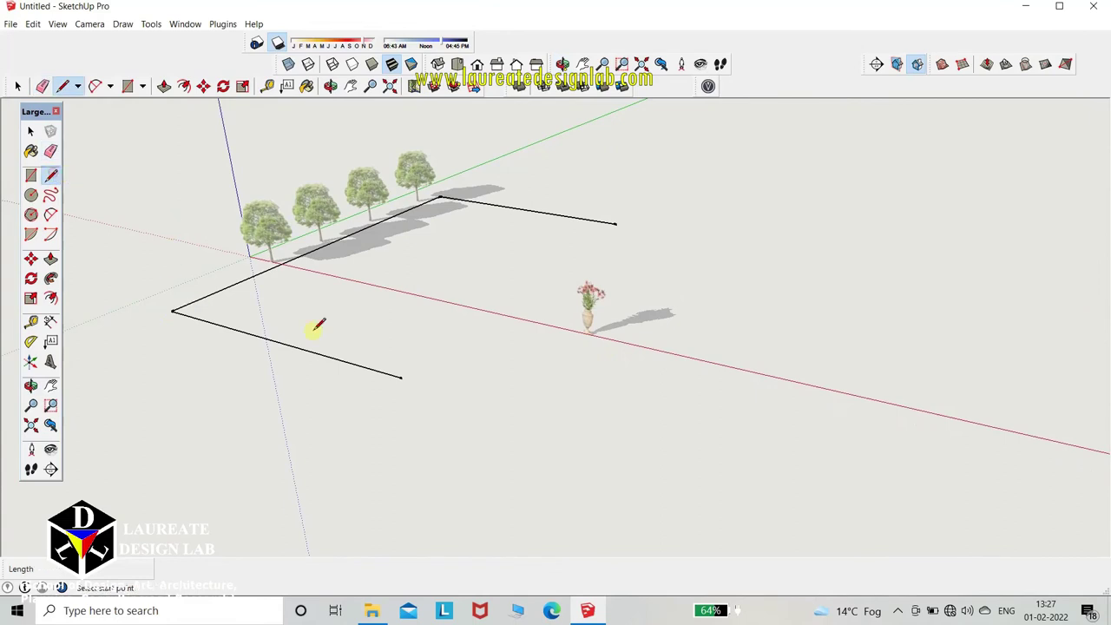
left_click(401, 375)
left_click(615, 224)
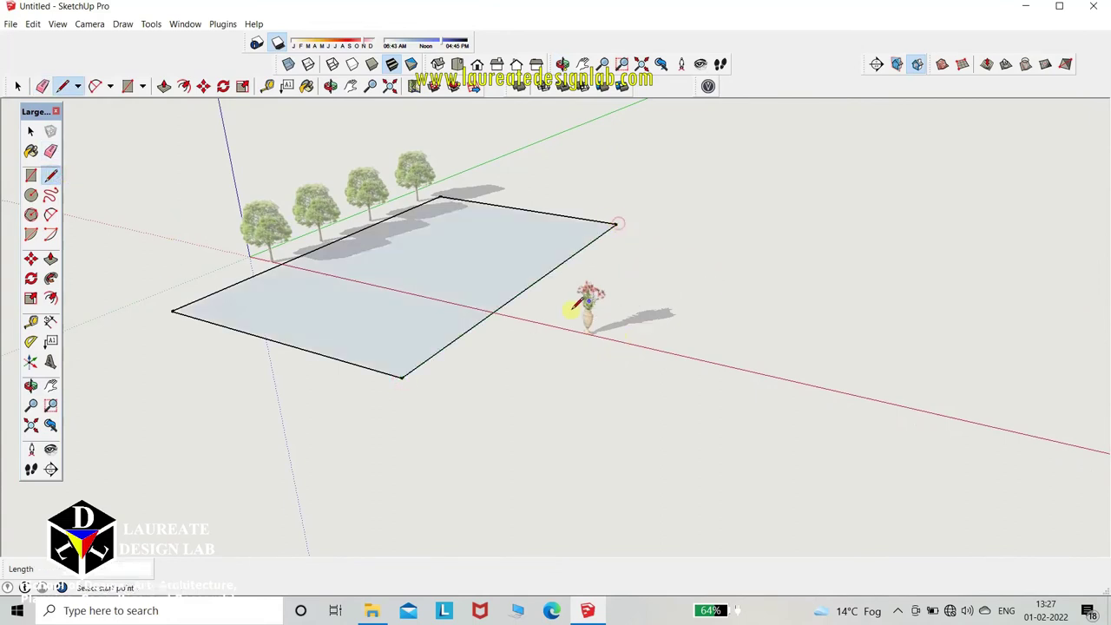
scroll(573, 306, "up", 3)
scroll(573, 306, "up", 3)
Select the flower vase beside the ground plane.
left_click(31, 131)
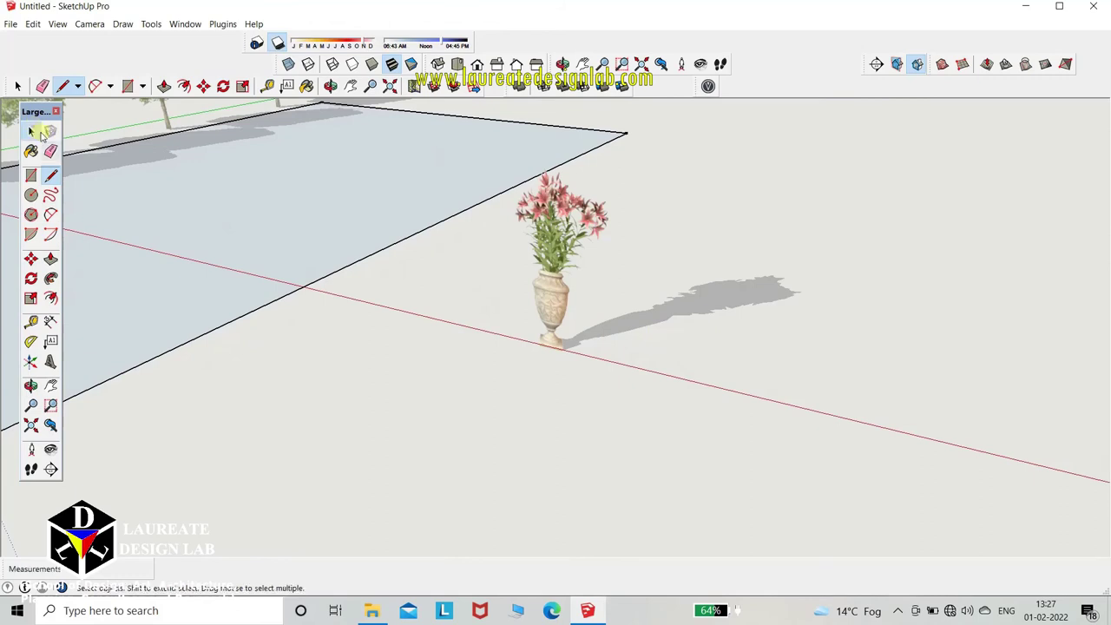
scroll(565, 303, "up", 3)
scroll(520, 307, "down", 2)
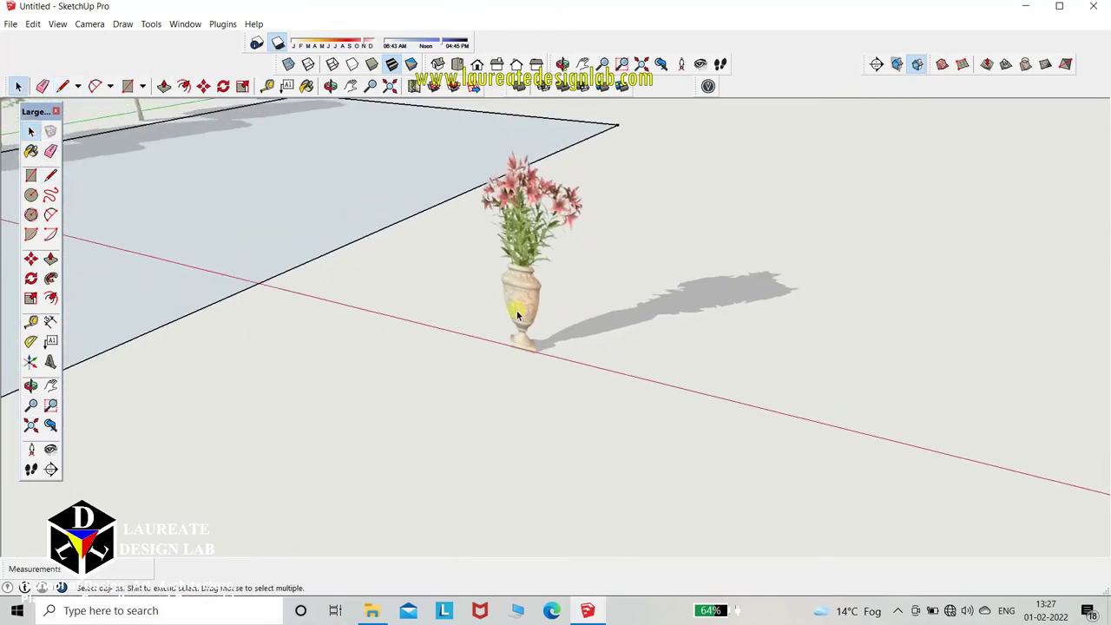
left_click(516, 309)
scroll(507, 314, "up", 1)
Start making the vase into a component named FLOWER VASE.
right_click(522, 293)
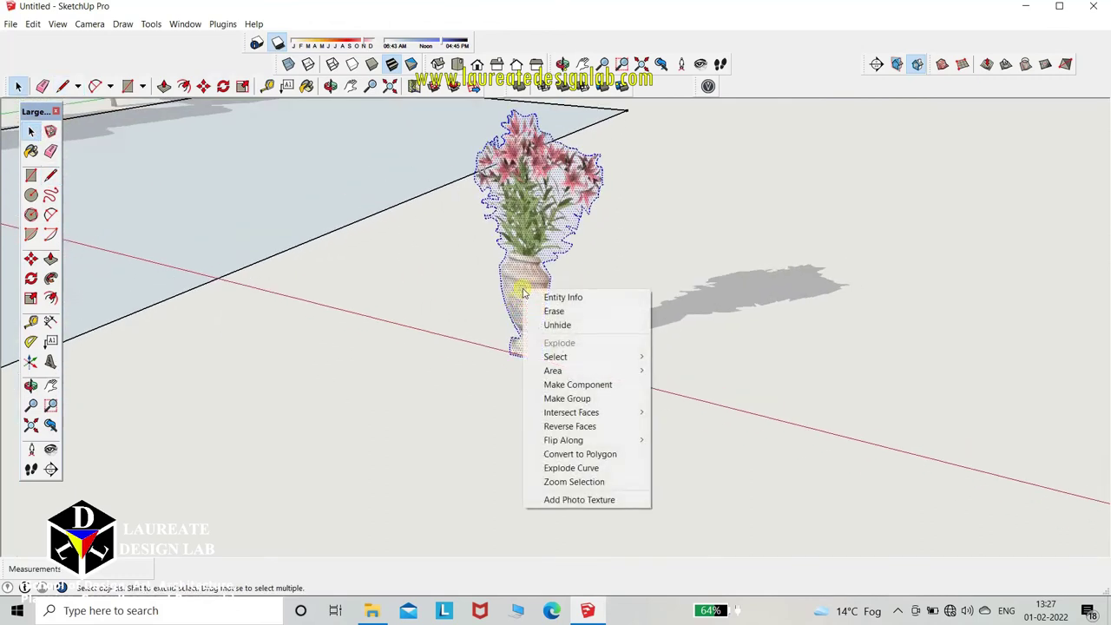
left_click(562, 386)
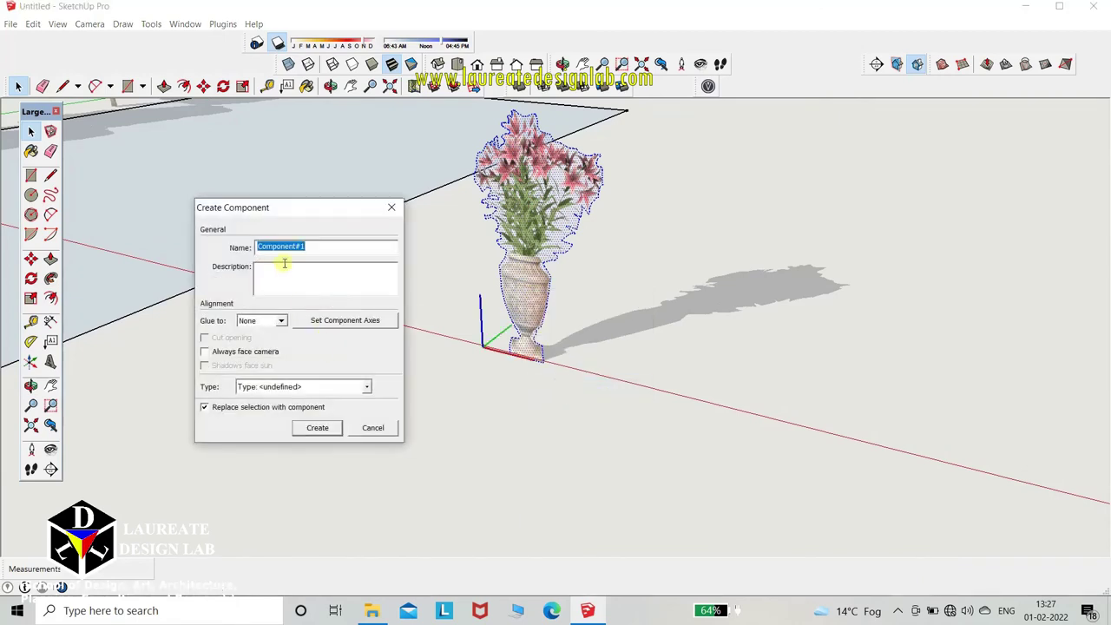
type("FLOWER VASE")
Set the component axes at the vase's base, enable Always face camera, and create it.
left_click(344, 321)
scroll(543, 367, "up", 3)
scroll(498, 322, "up", 3)
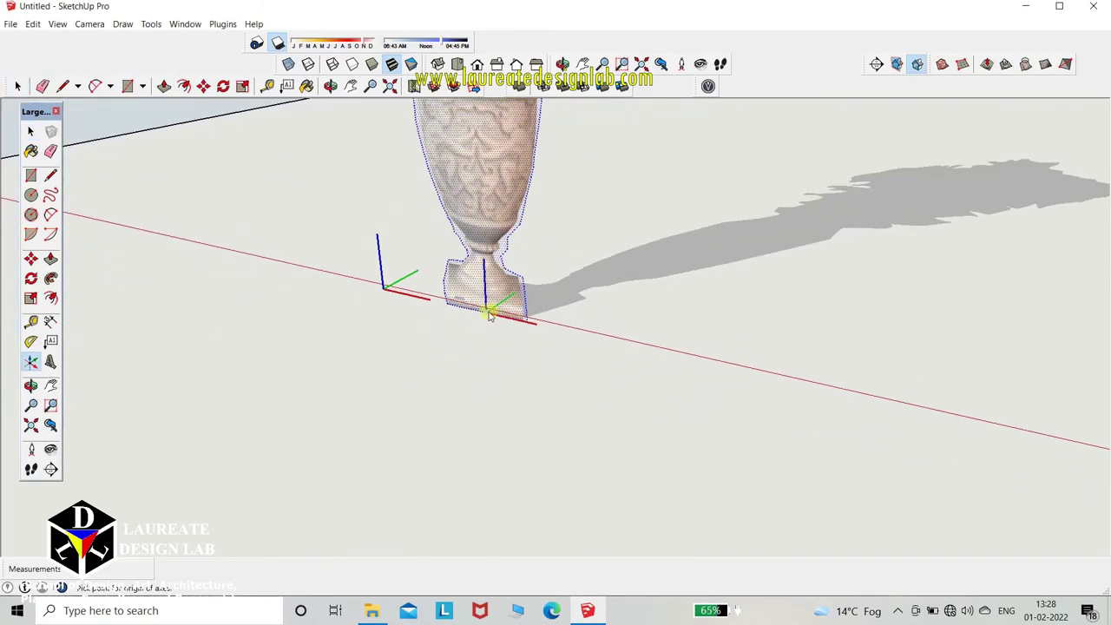
left_click(489, 314)
left_click(701, 369)
left_click(662, 206)
type("FLOWER VASE")
left_click(215, 349)
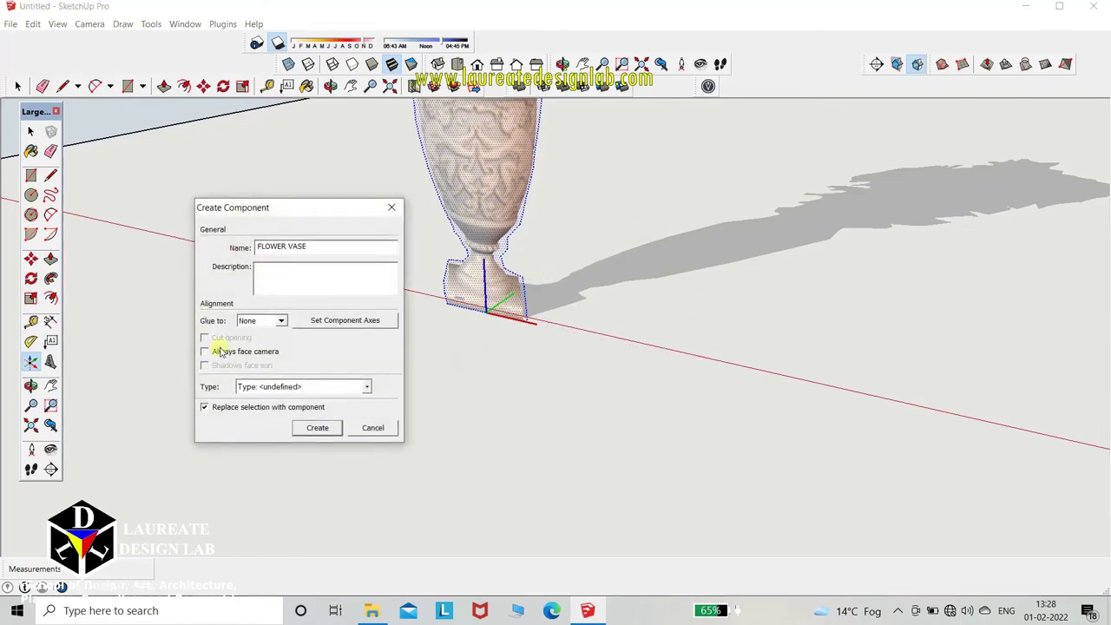
left_click(327, 427)
scroll(474, 347, "down", 5)
scroll(459, 359, "down", 3)
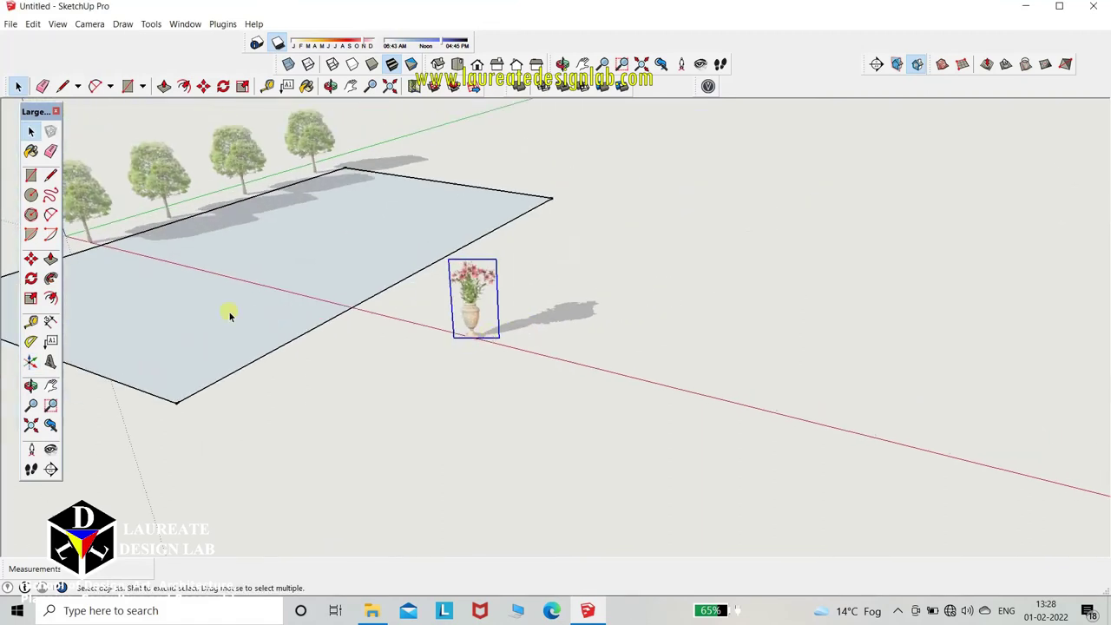
Move the vase onto the ground plane's front corner.
left_click(30, 259)
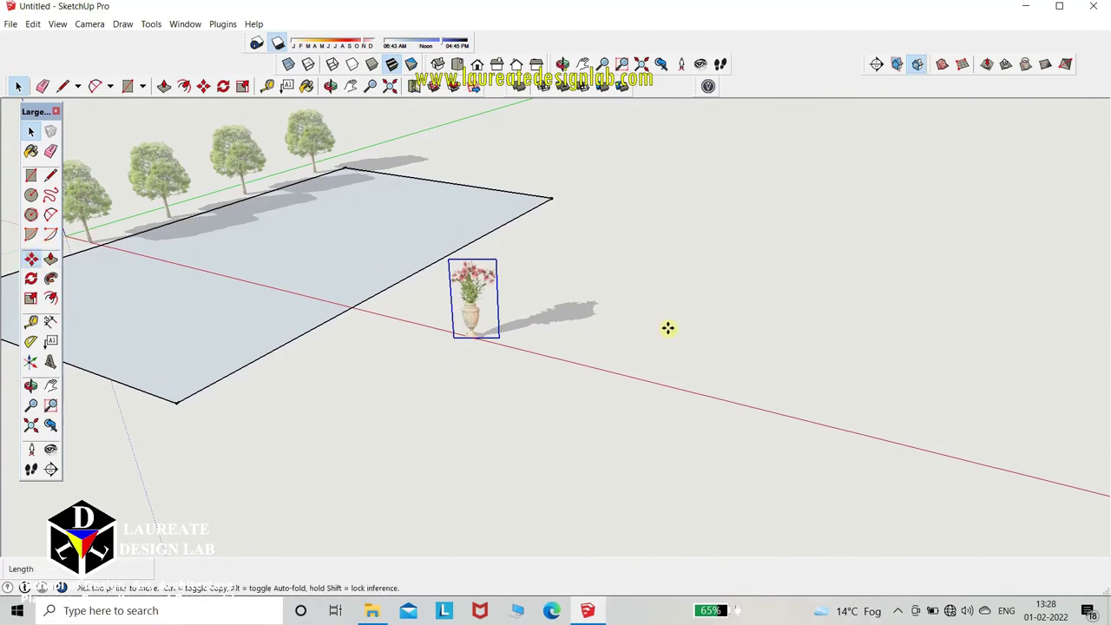
left_click(476, 336)
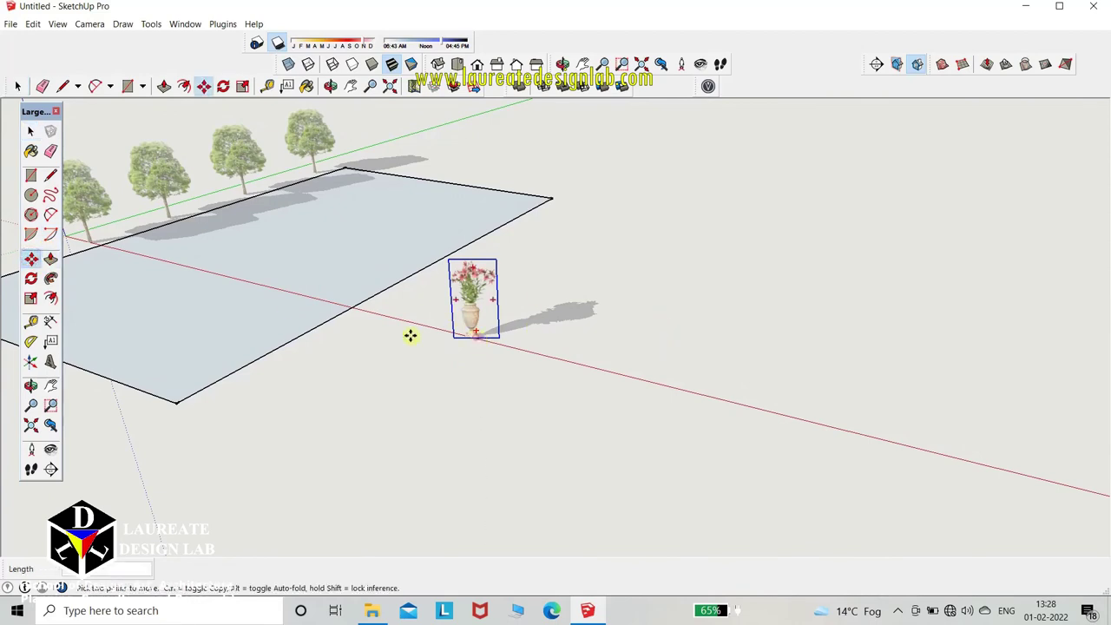
left_click(222, 362)
Copy the vase twice along the plane's edge, to the middle and back corner.
left_click(249, 347)
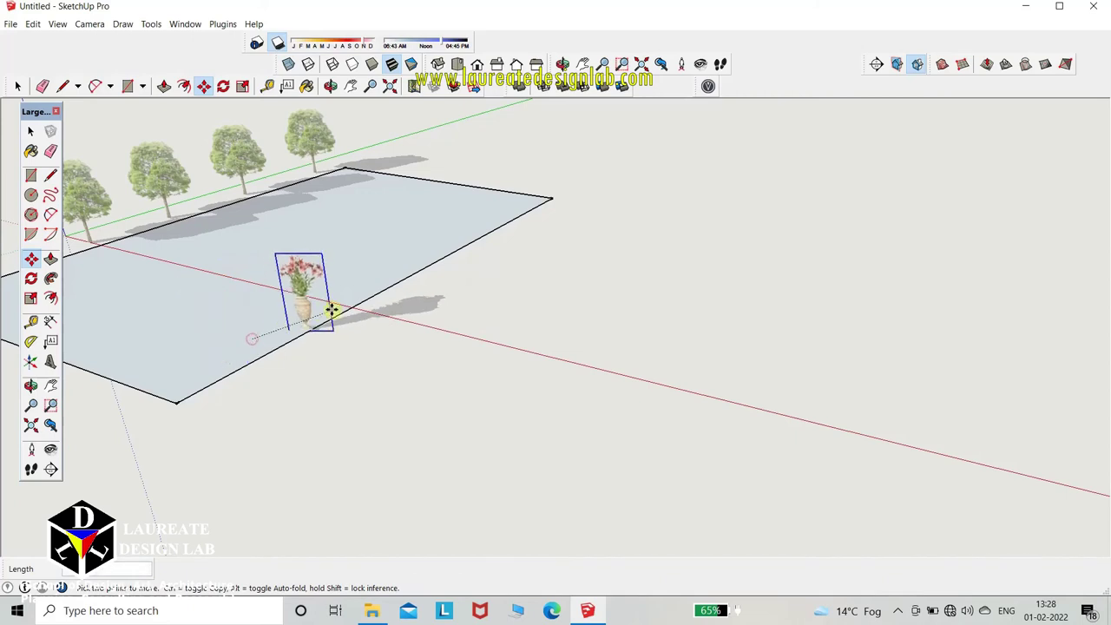
key("ctrl")
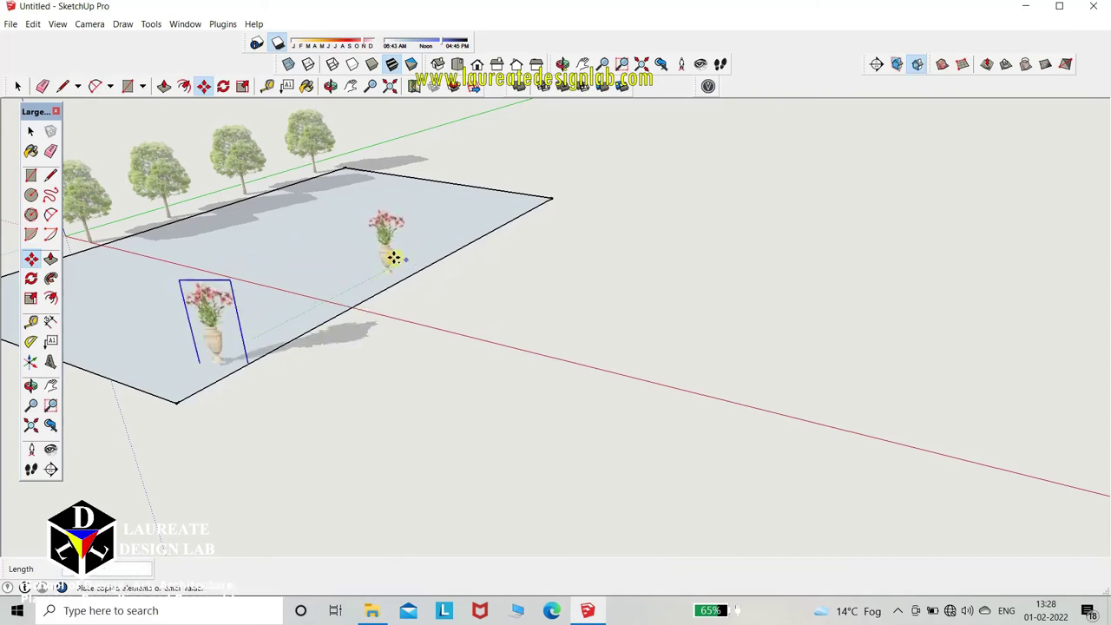
left_click(357, 281)
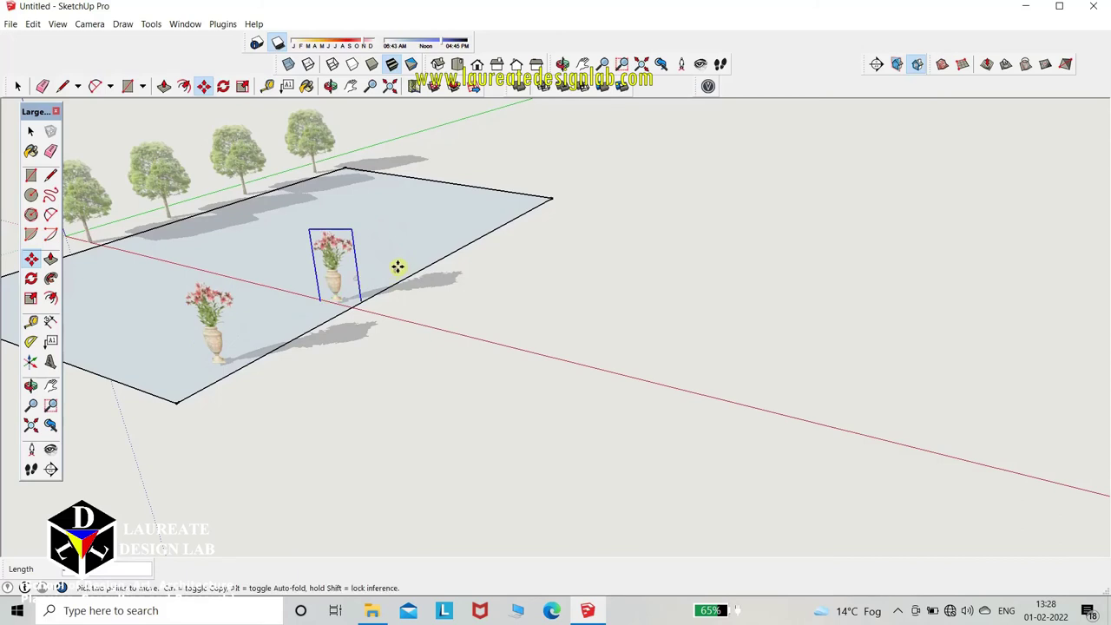
left_click(375, 347)
key("ctrl")
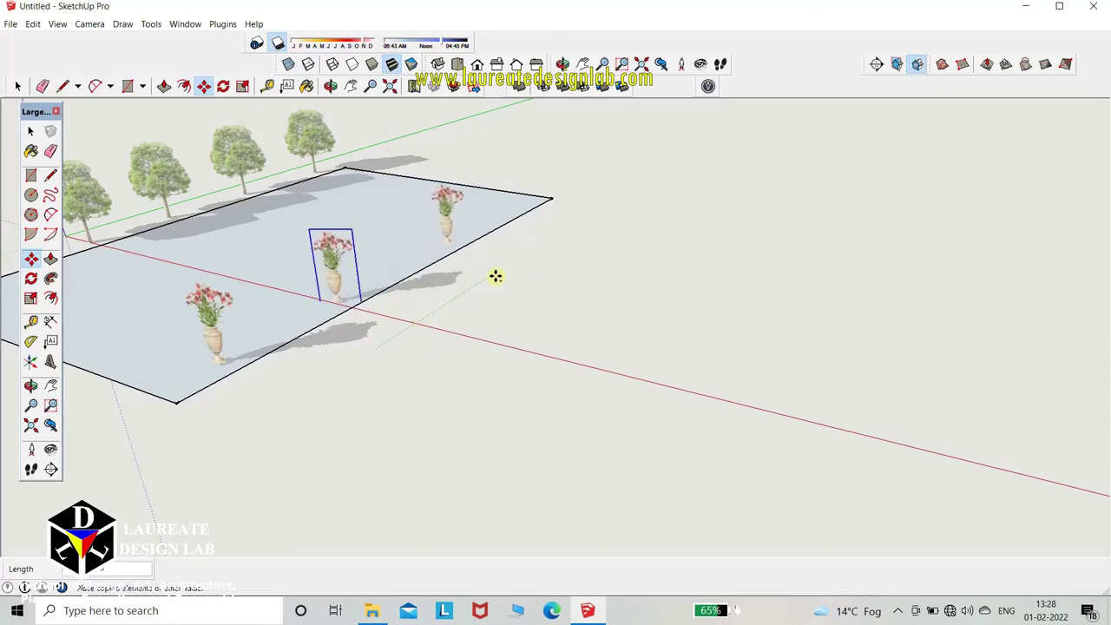
left_click(504, 272)
scroll(597, 267, "down", 2)
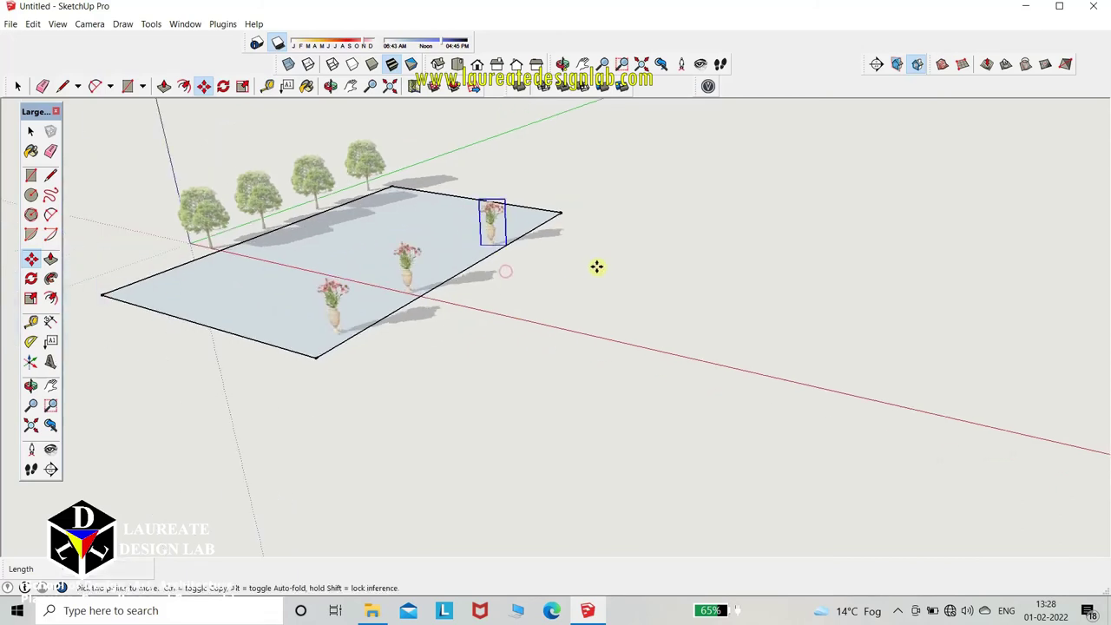
middle_click_drag(597, 267, 737, 258)
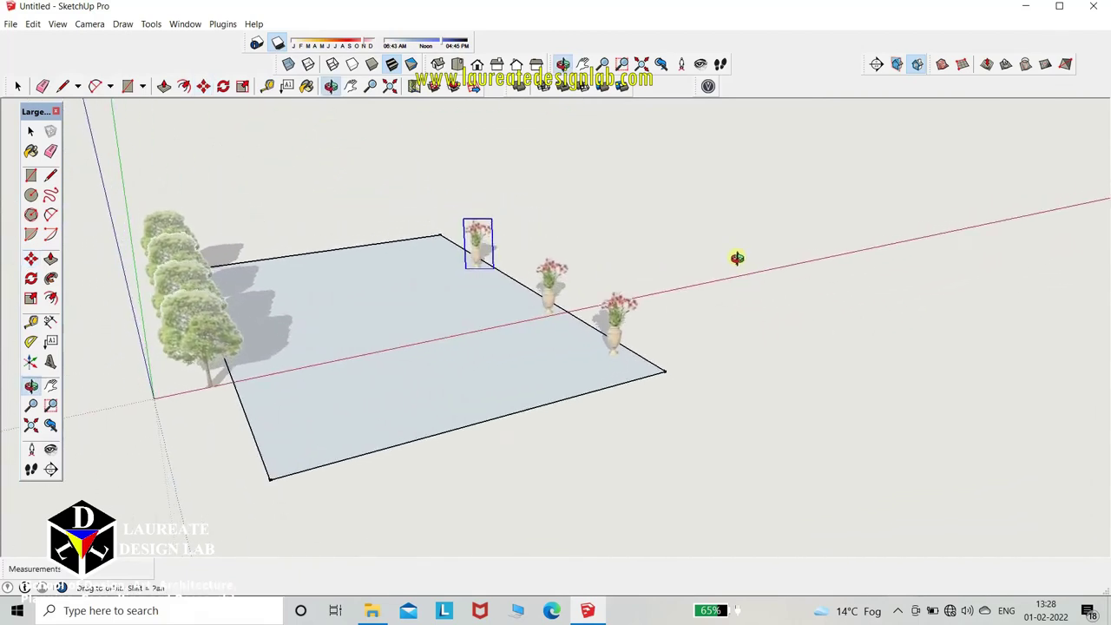
Place the camera at low eye level and walk backward to see more vases.
left_click(31, 131)
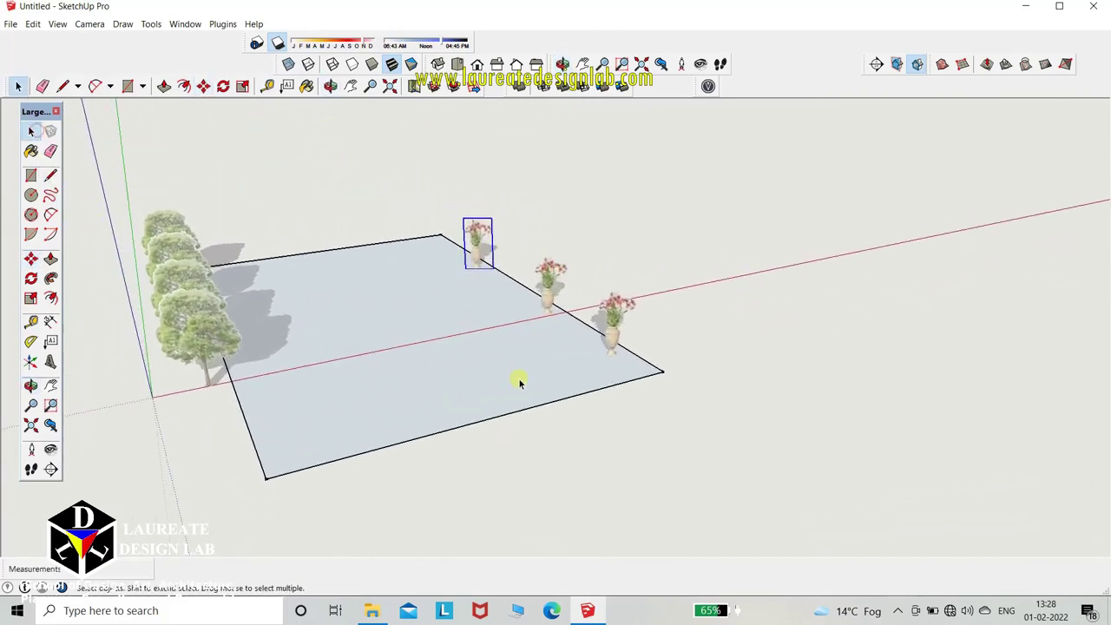
left_click(30, 448)
middle_click_drag(417, 442, 394, 433)
left_click(409, 397)
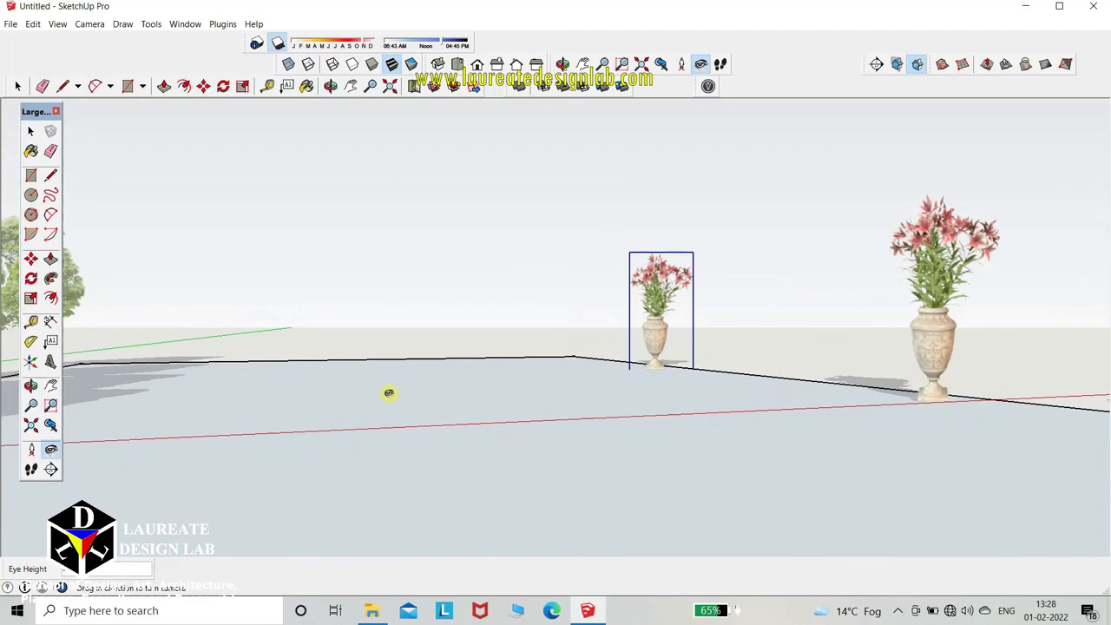
left_click(30, 469)
left_click_drag(406, 296, 400, 417)
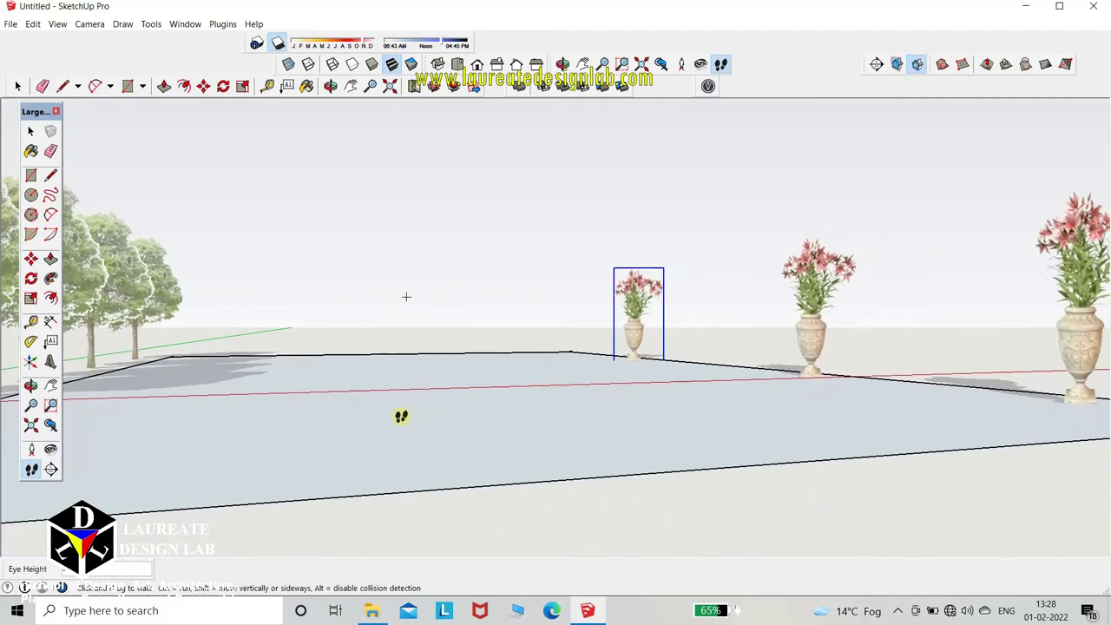
Clear the selection, then orbit and pan to view the trees and vases from the side.
left_click(31, 130)
left_click(505, 237)
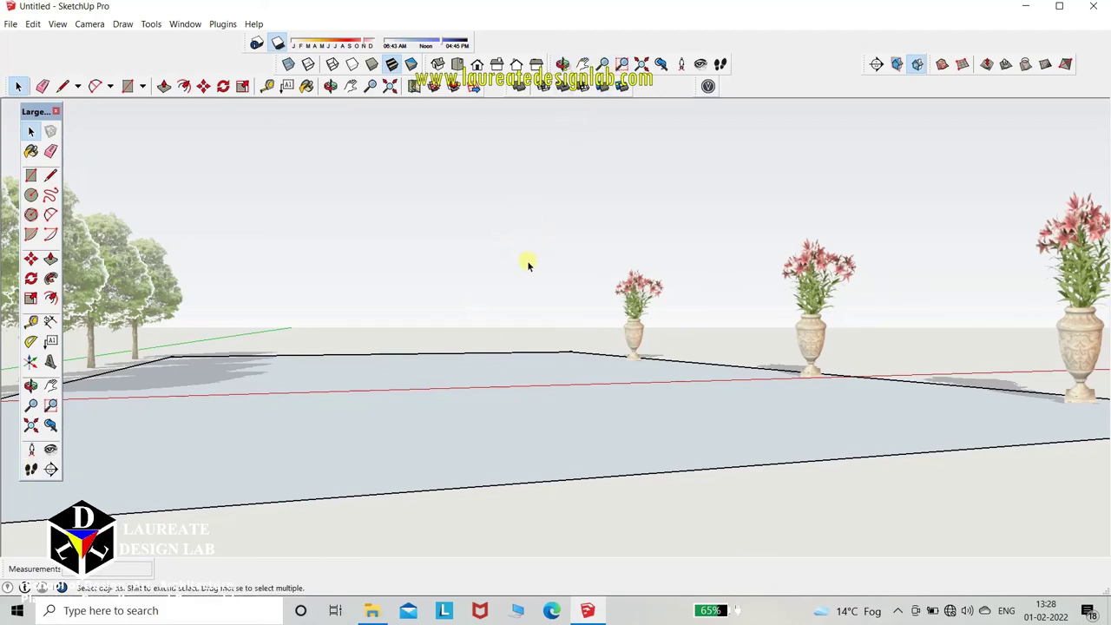
left_click(563, 64)
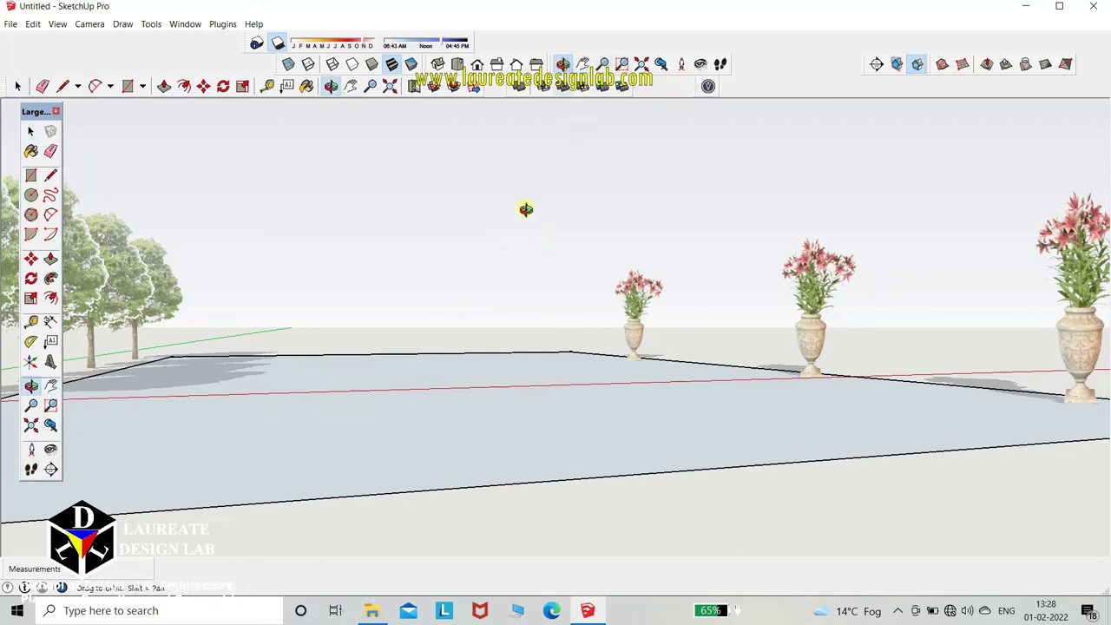
left_click_drag(498, 320, 366, 366)
mouse_move(358, 368)
left_mouse_down()
mouse_move(419, 376)
mouse_move(339, 382)
mouse_move(365, 347)
left_mouse_up()
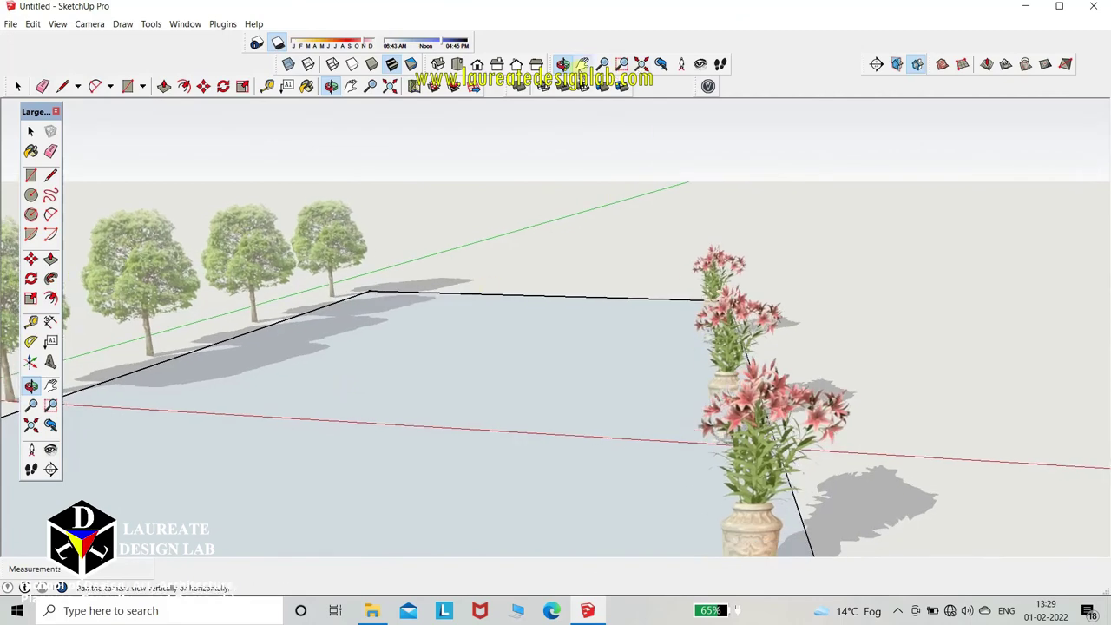
mouse_move(597, 198)
left_mouse_down()
mouse_move(570, 273)
mouse_move(714, 251)
mouse_move(509, 310)
mouse_move(514, 367)
mouse_move(531, 340)
left_mouse_up()
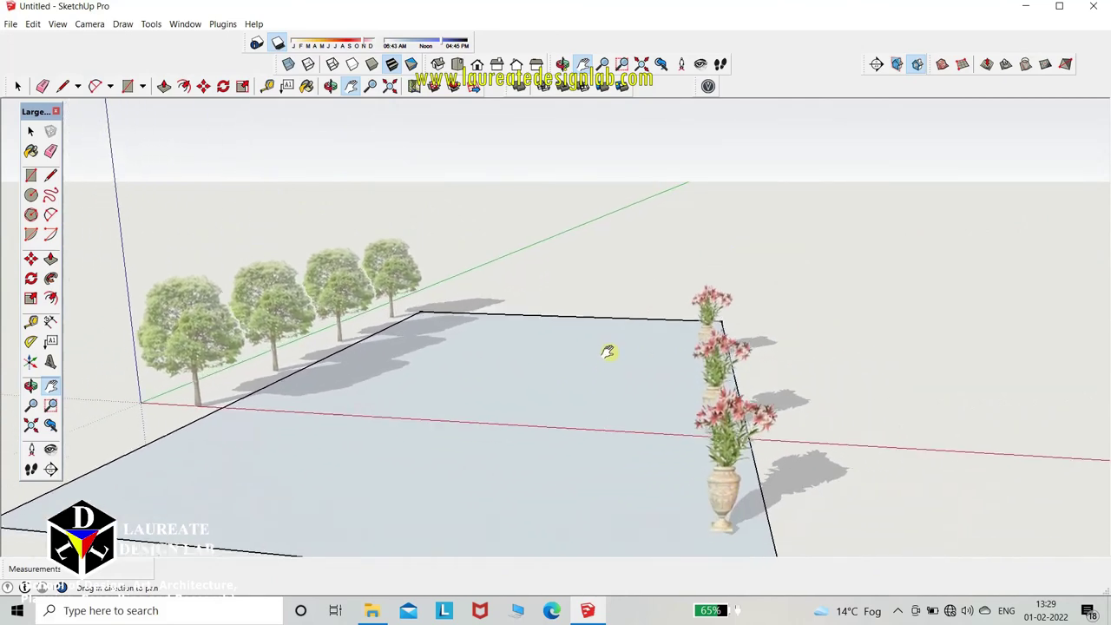
left_click_drag(607, 352, 613, 330)
scroll(617, 340, "up", 2)
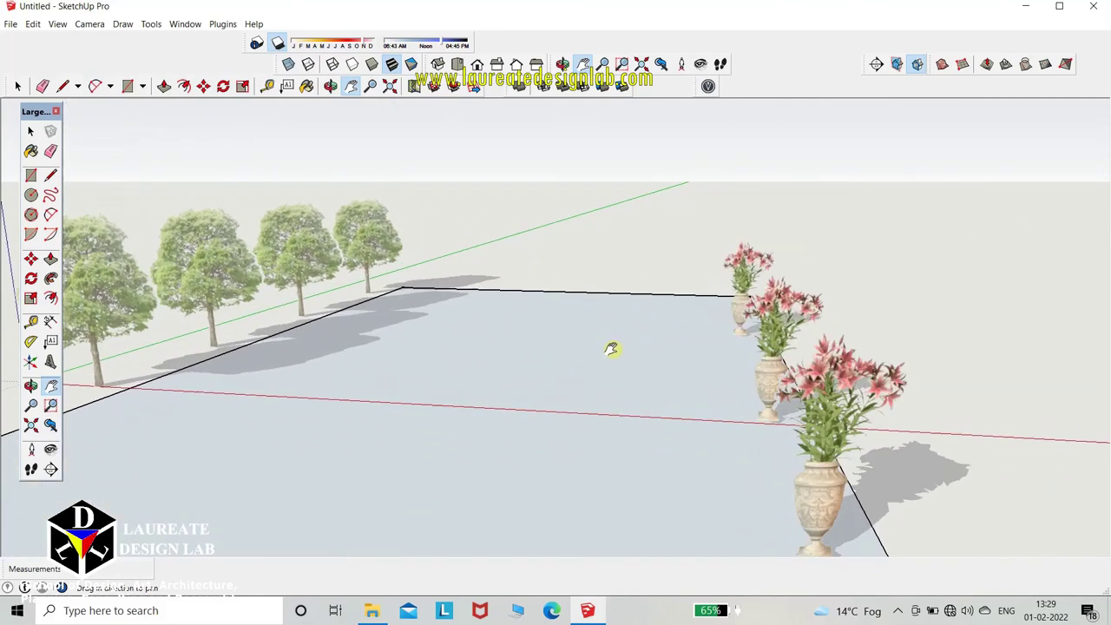